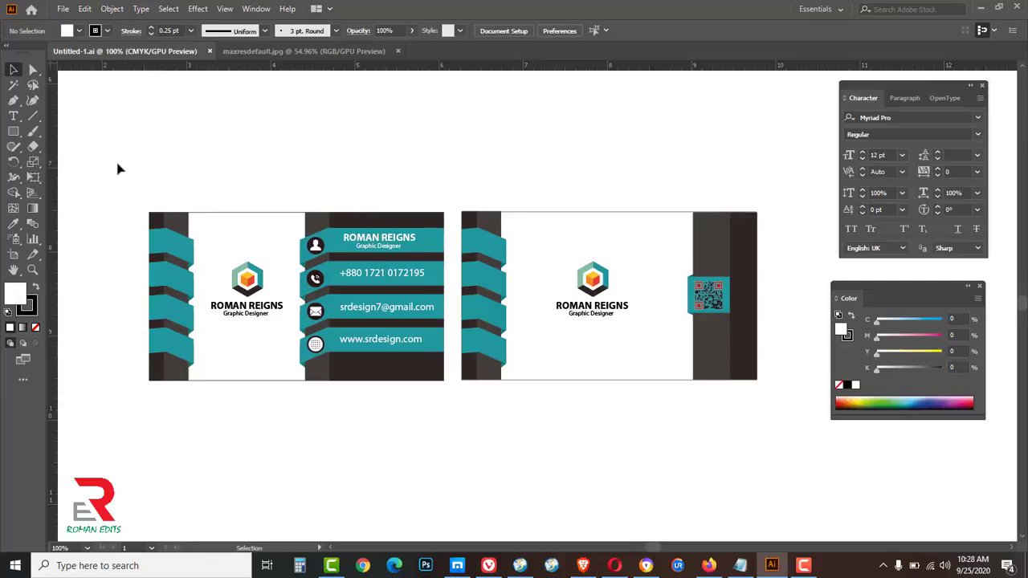
- Review the finished business card artwork and its mockup, and close both maxresdefault.jpg and Untitled-1.ai
left_click_drag(118, 169, 530, 442)
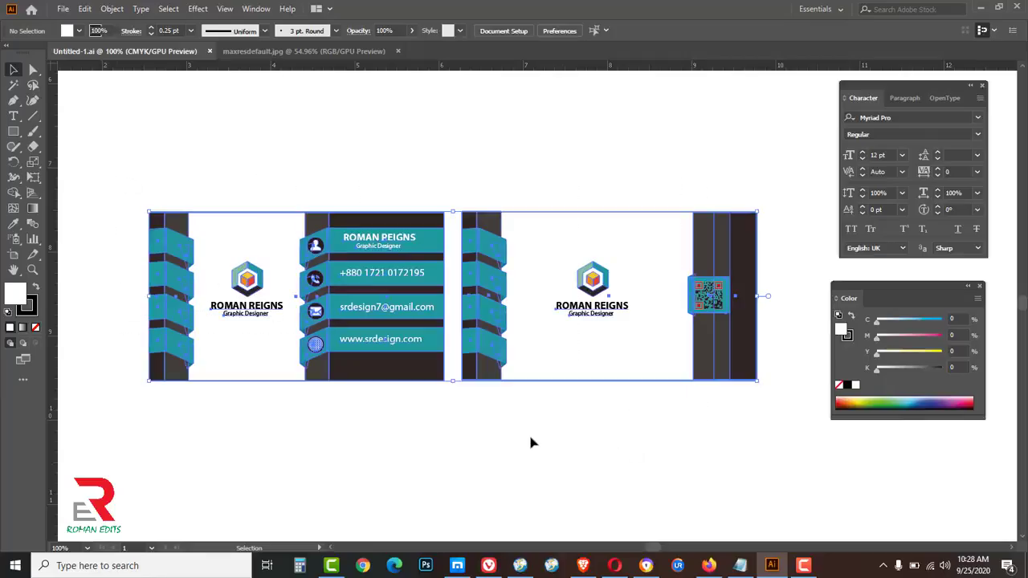
left_click(369, 429)
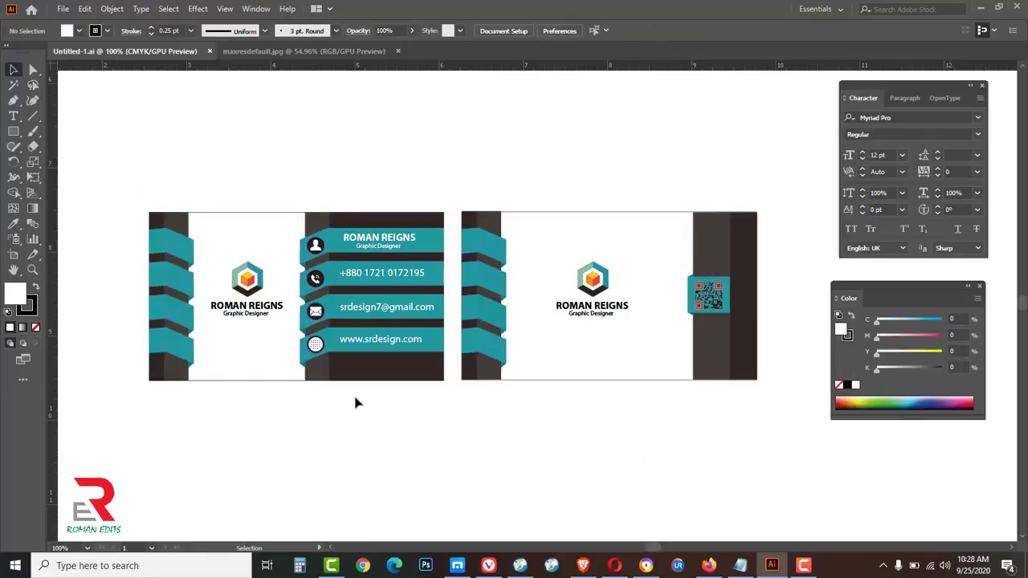
left_click(299, 53)
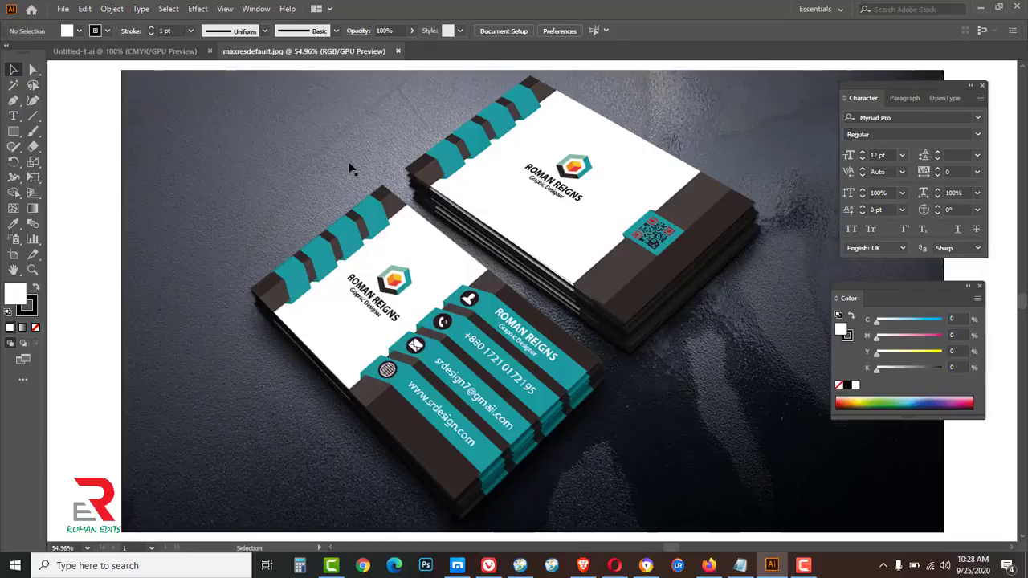
left_click(400, 52)
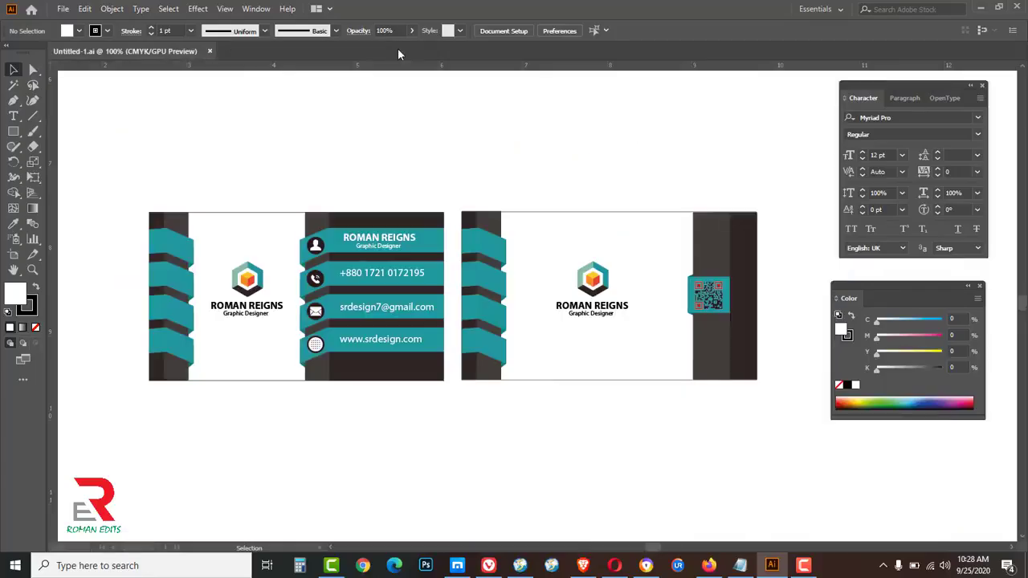
left_click(210, 52)
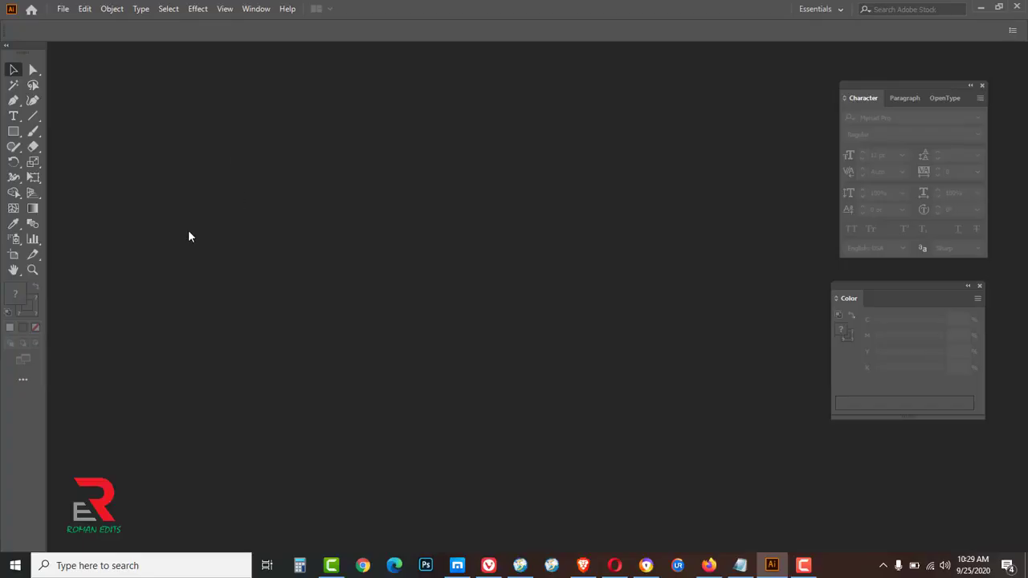
- Start a new document measured in inches, 3.5 in wide and 2 in high, in landscape orientation
left_click(62, 9)
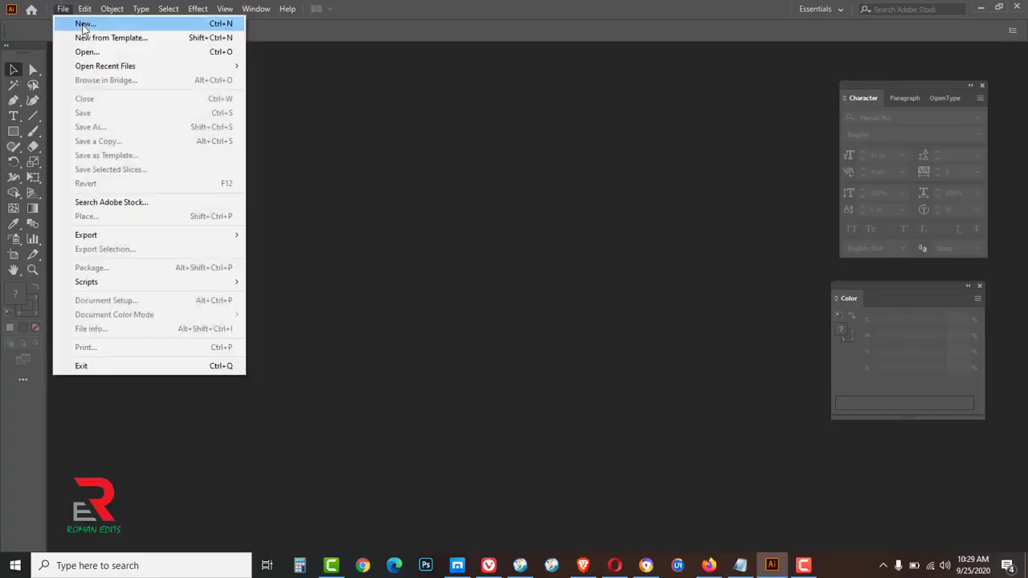
left_click(82, 23)
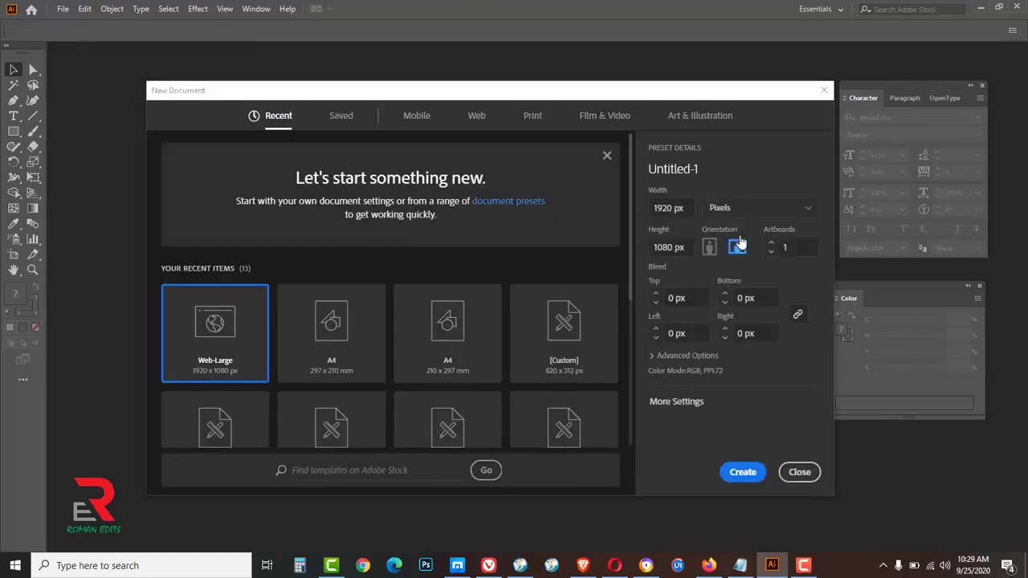
left_click(810, 213)
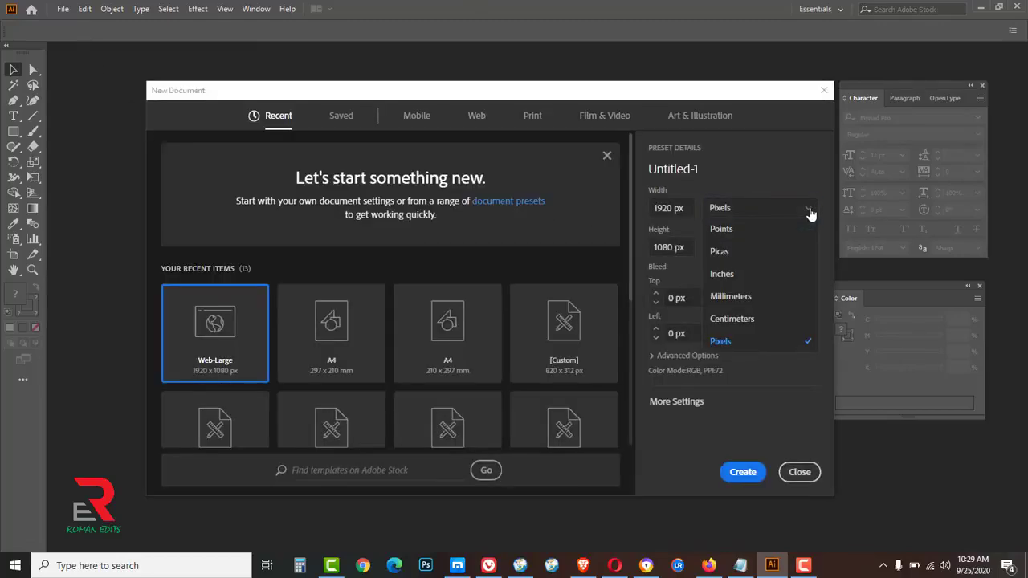
left_click(722, 276)
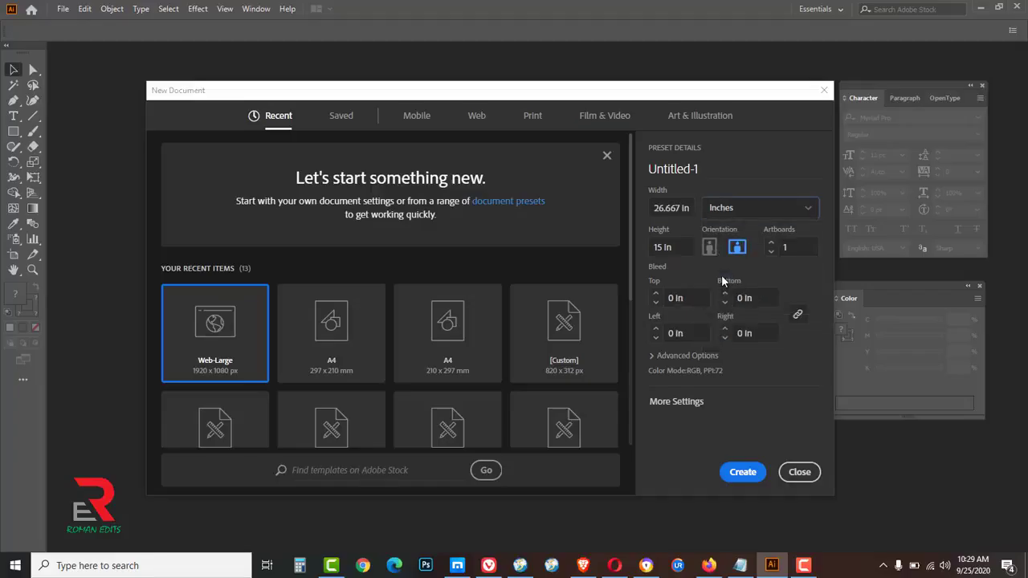
left_click_drag(654, 208, 697, 213)
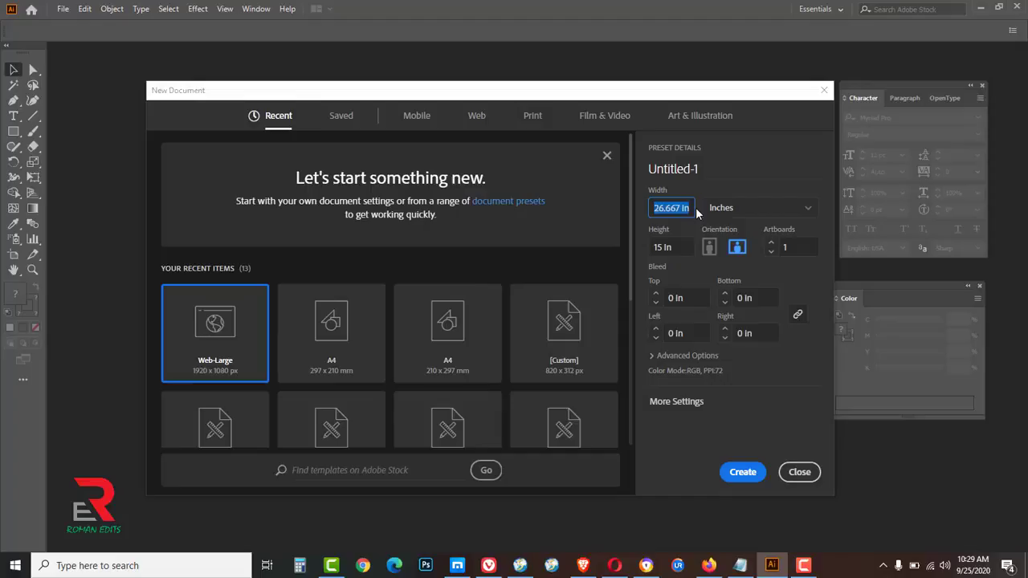
type("3.5")
key("Tab")
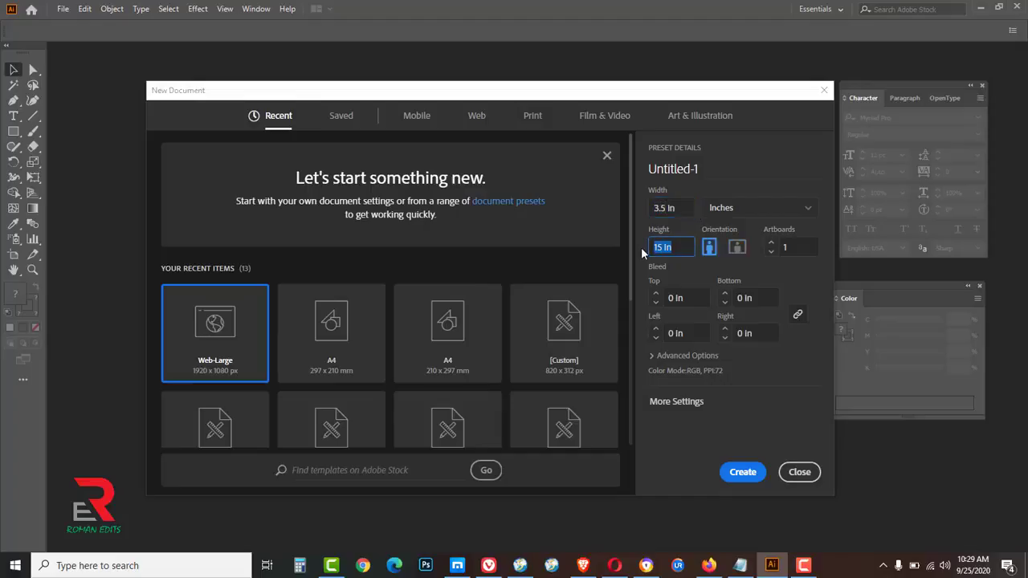
type("2")
left_click(737, 249)
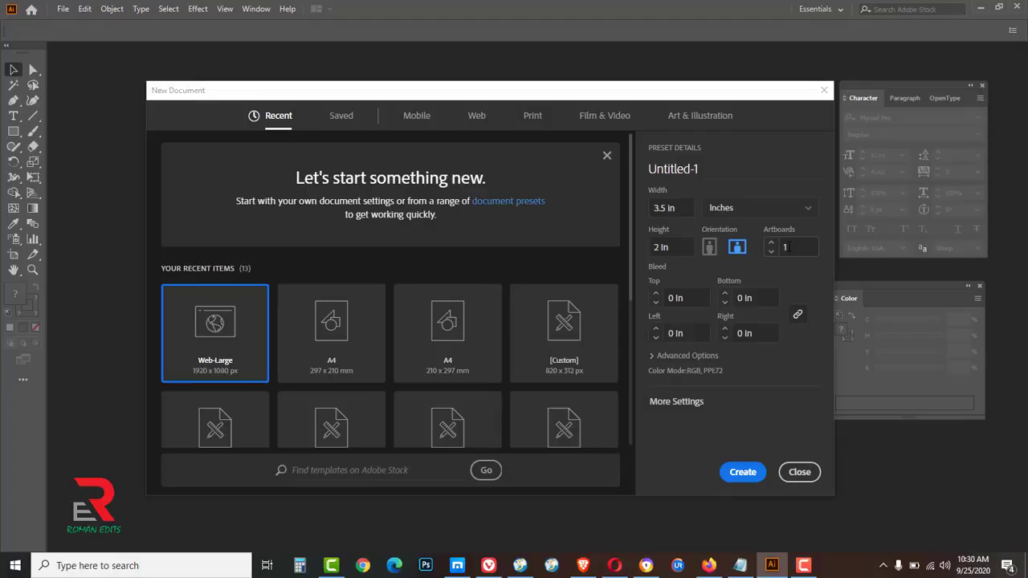
- Set the new document to 2 artboards with a linked bleed of 0.125 in on all sides
left_click(787, 247)
type("2")
left_click(696, 298)
type("0.125")
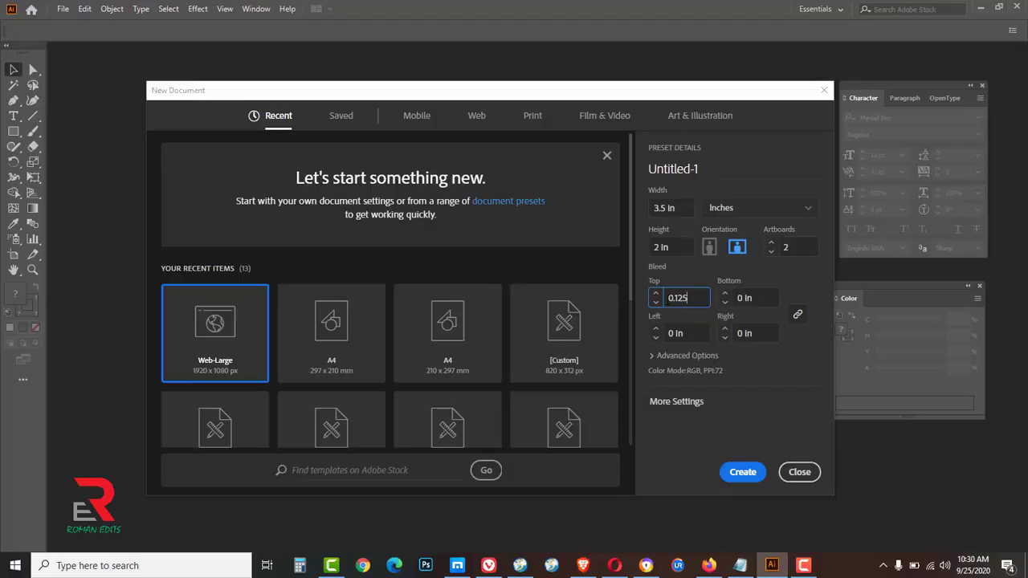
left_click(797, 317)
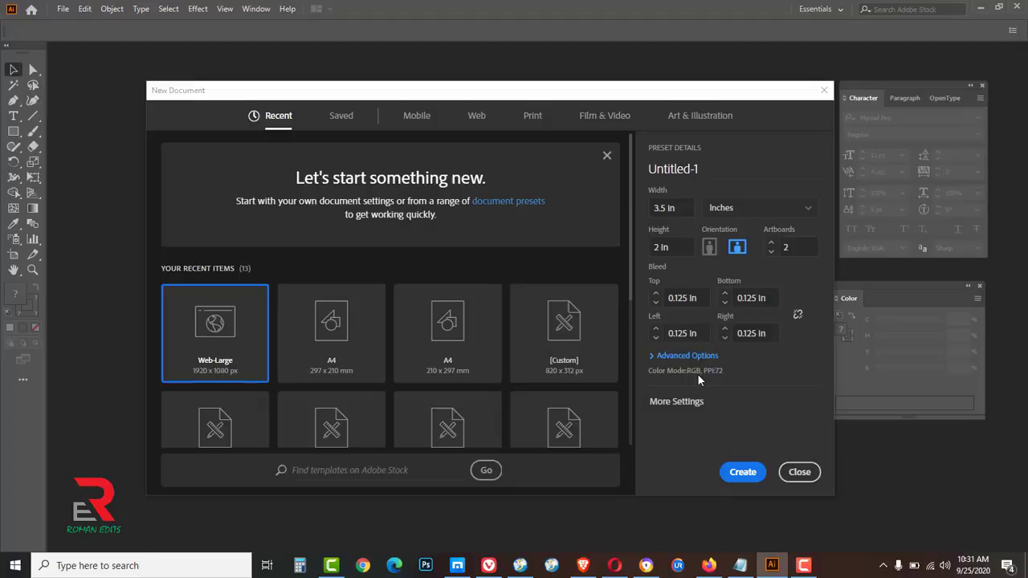
- Set the document's colour mode to CMYK Color and create the document
left_click(678, 363)
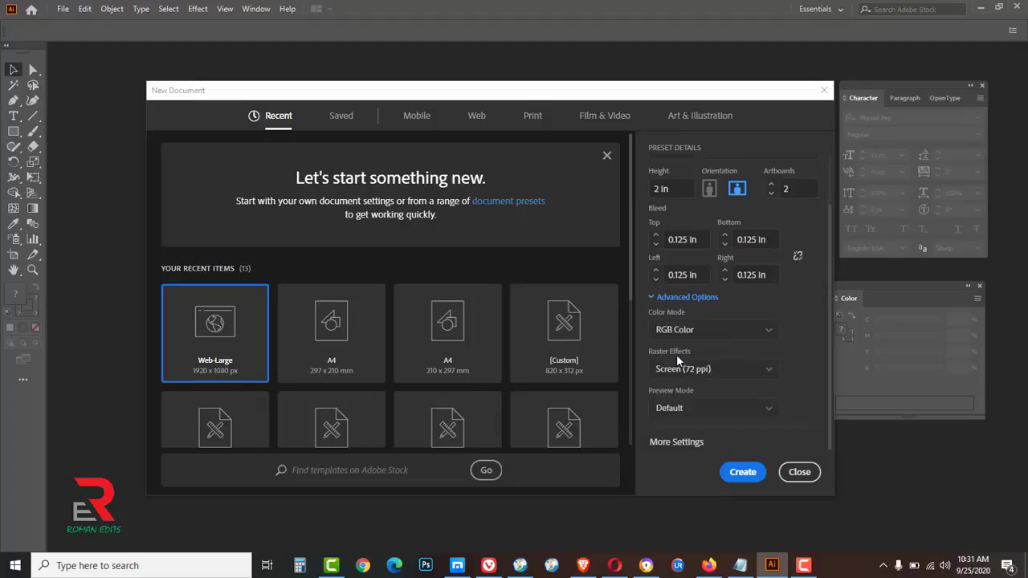
left_click(770, 330)
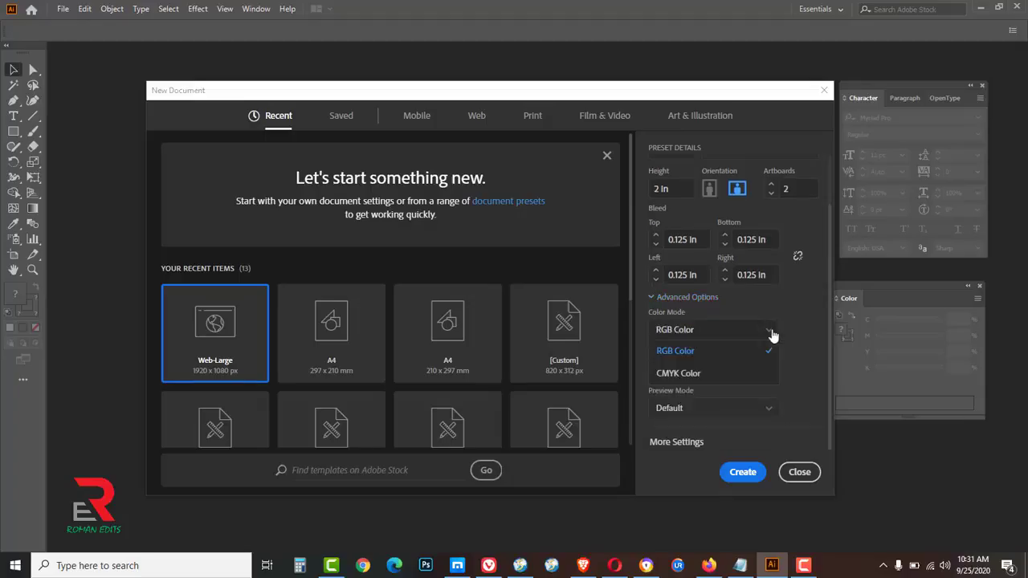
left_click(677, 374)
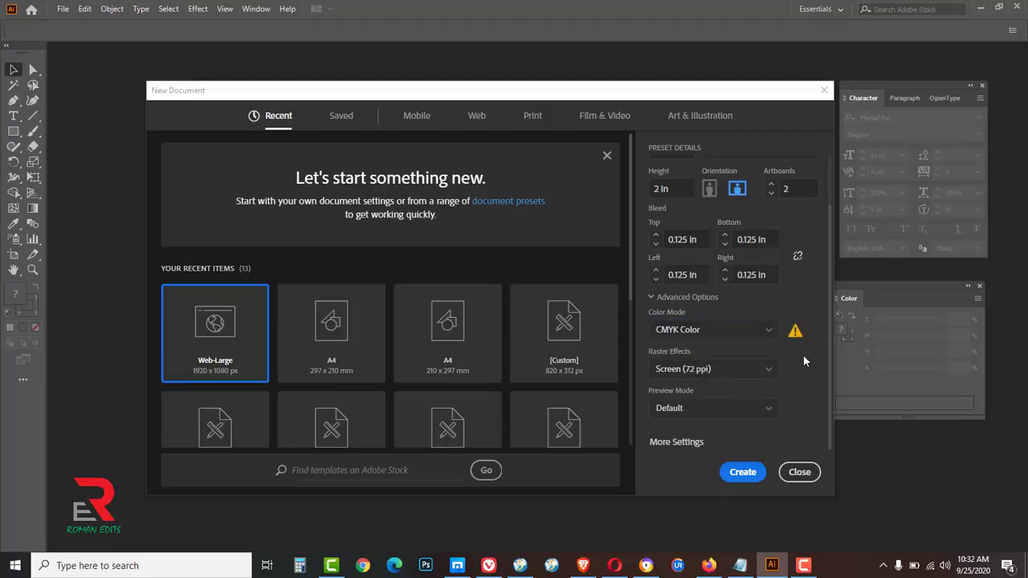
left_click(743, 472)
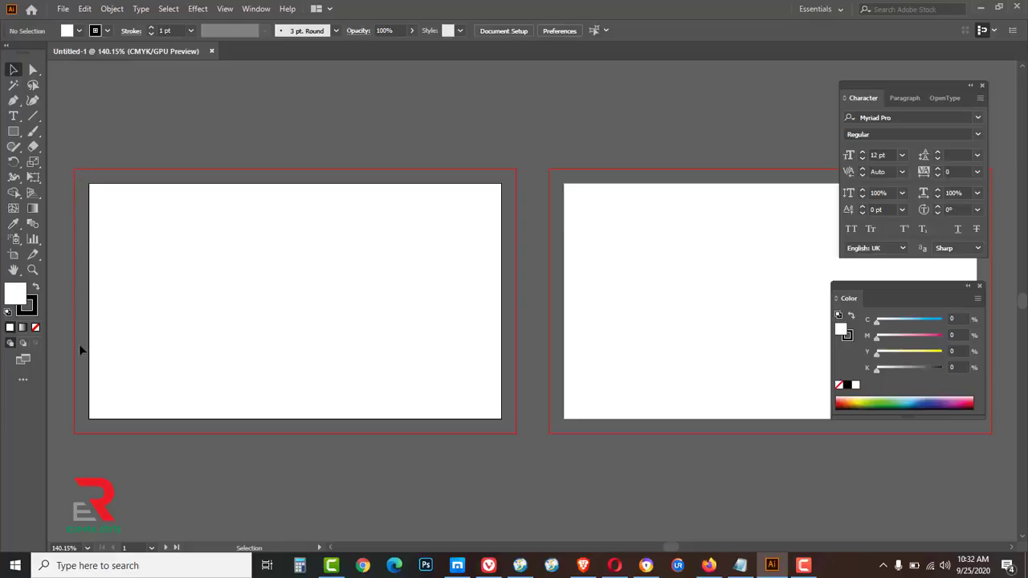
- Draw a rectangle about 1.28 in wide and 2 in high along the first artboard's right edge and remove its stroke
left_click(14, 133)
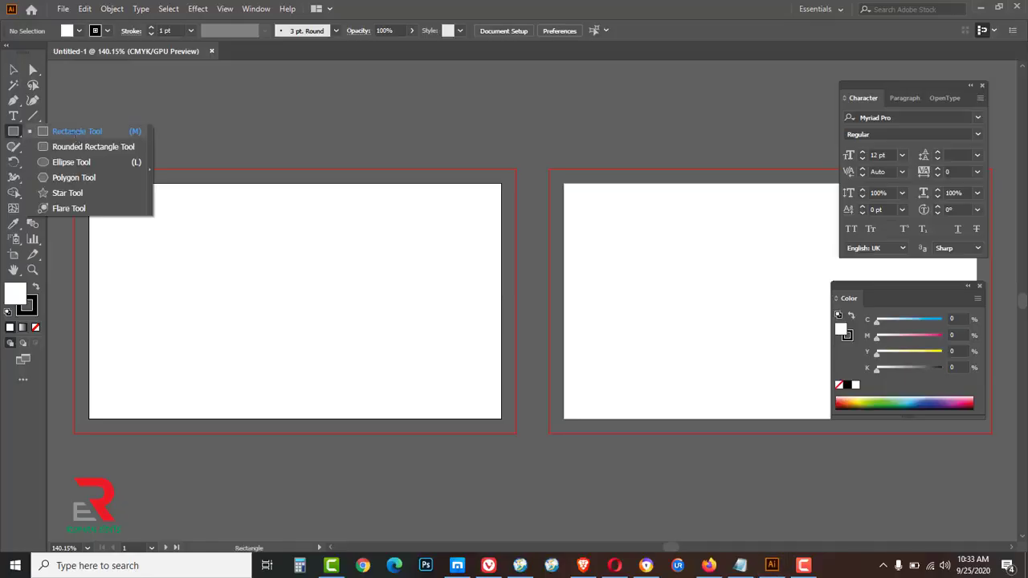
left_click(76, 135)
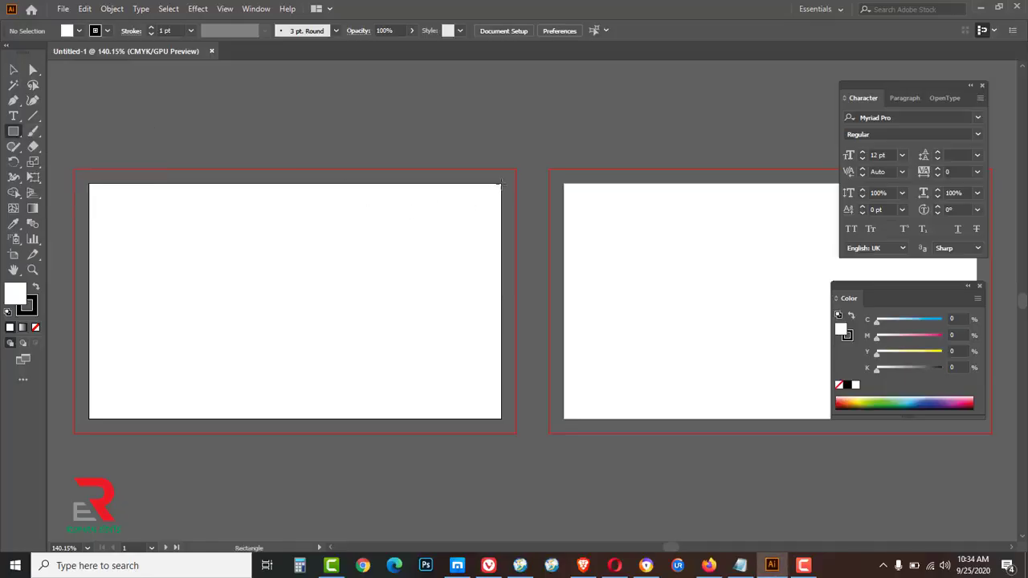
left_click_drag(501, 184, 351, 418)
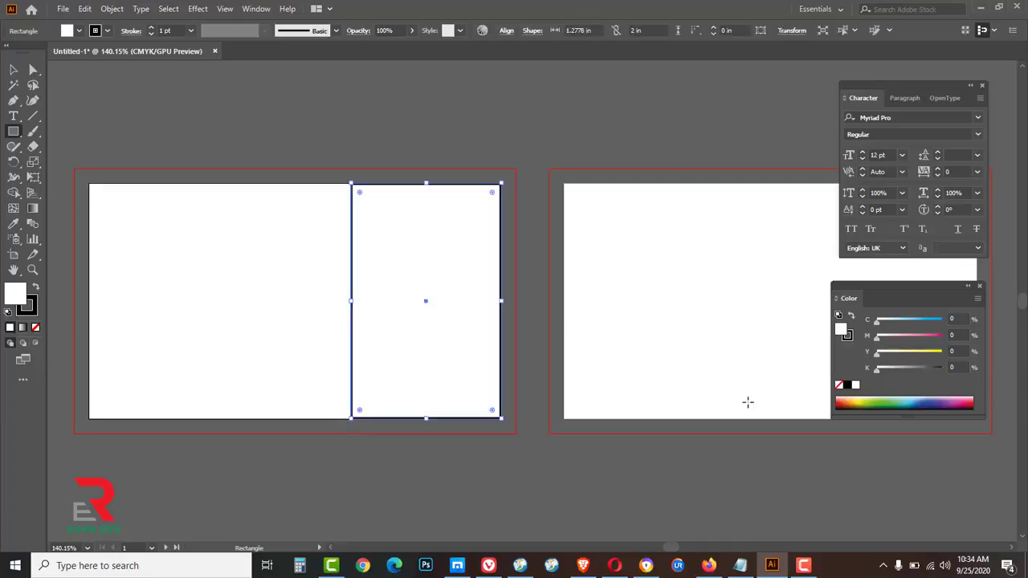
left_click(848, 336)
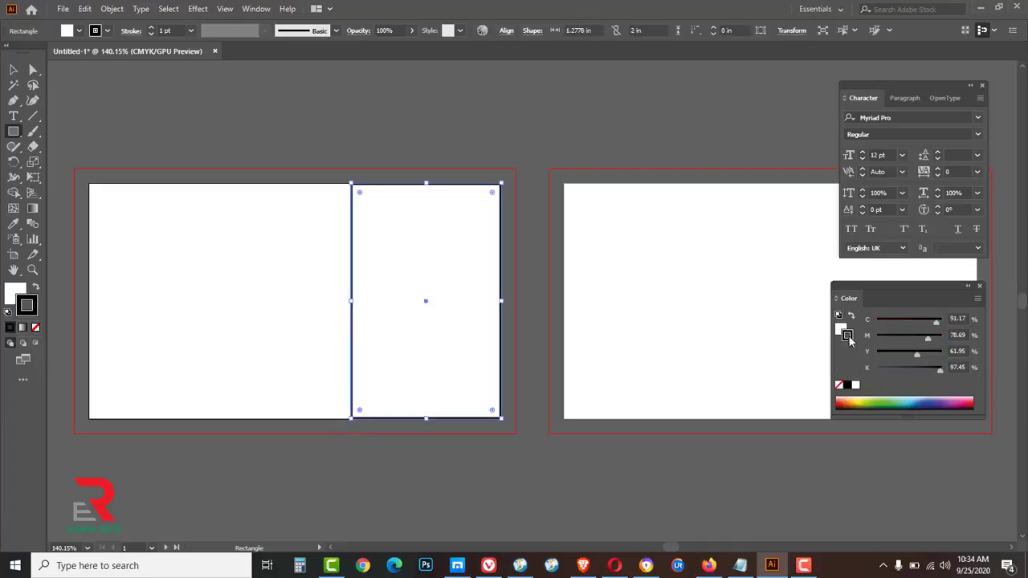
left_click(839, 386)
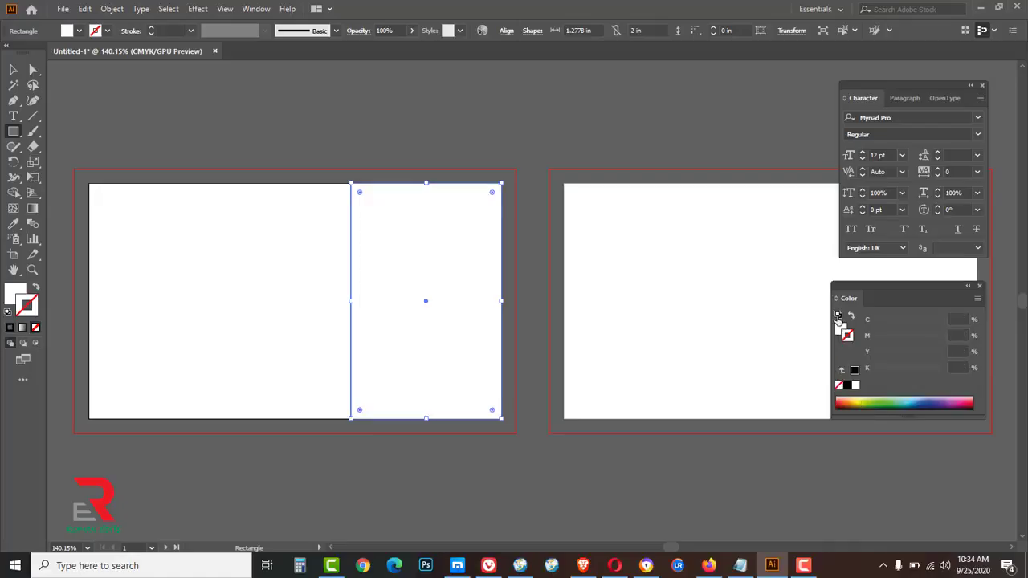
- Fill the rectangle with dark brown, C 62, M 62, Y 62, K 76, and deselect it
left_click(841, 332)
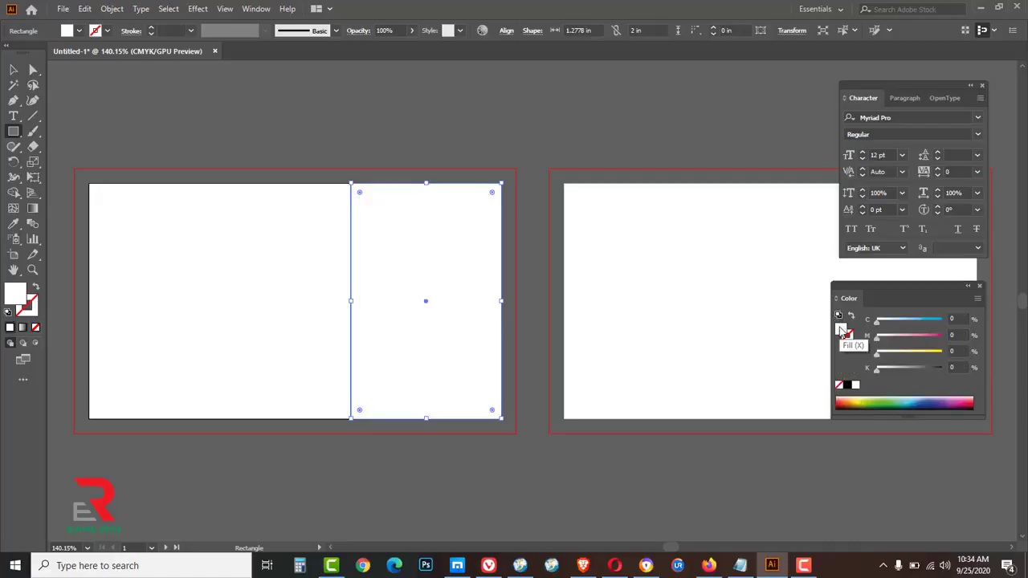
left_click(847, 385)
left_click(960, 322)
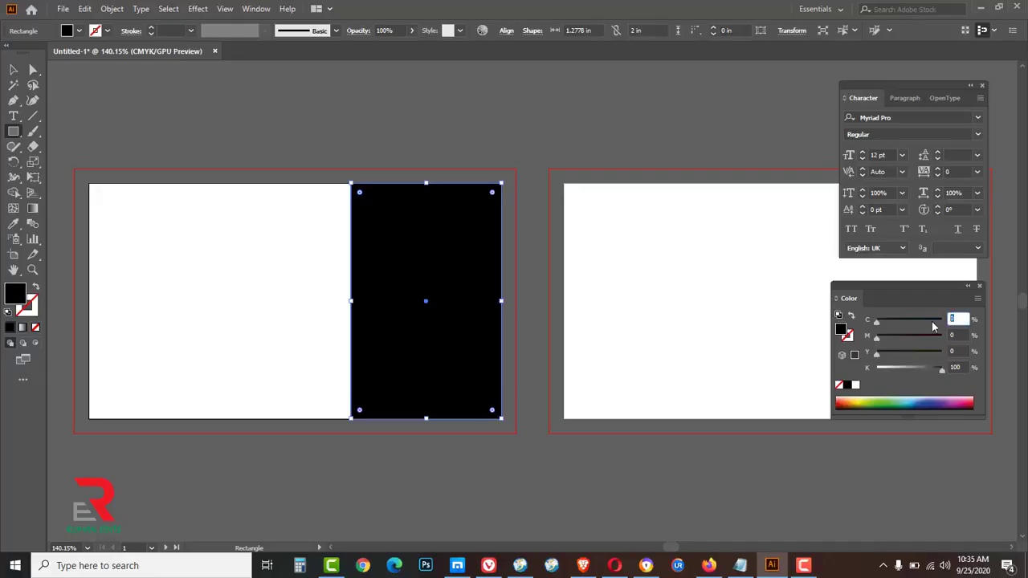
type("62")
key("Tab")
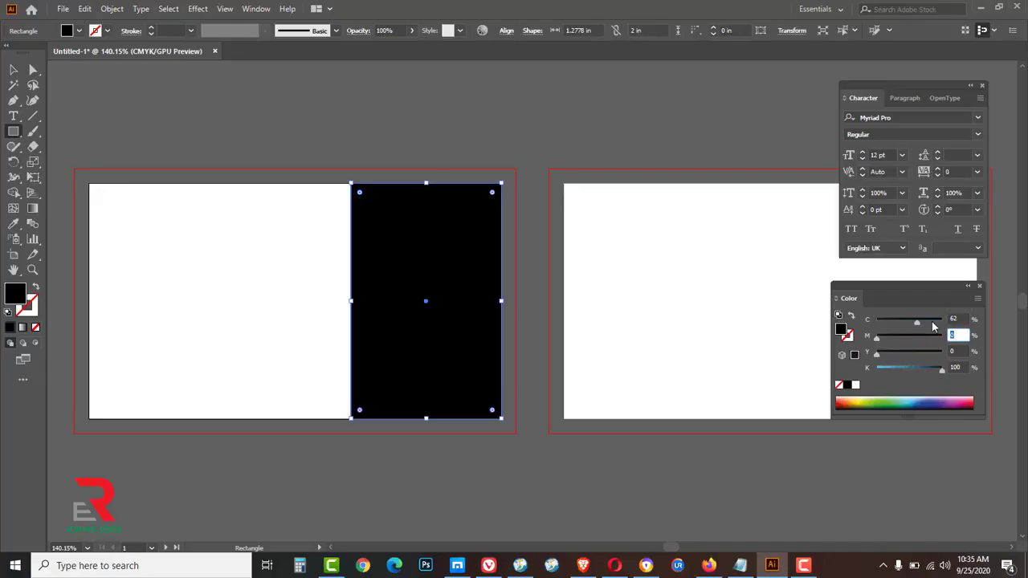
type("62")
key("Tab")
type("62")
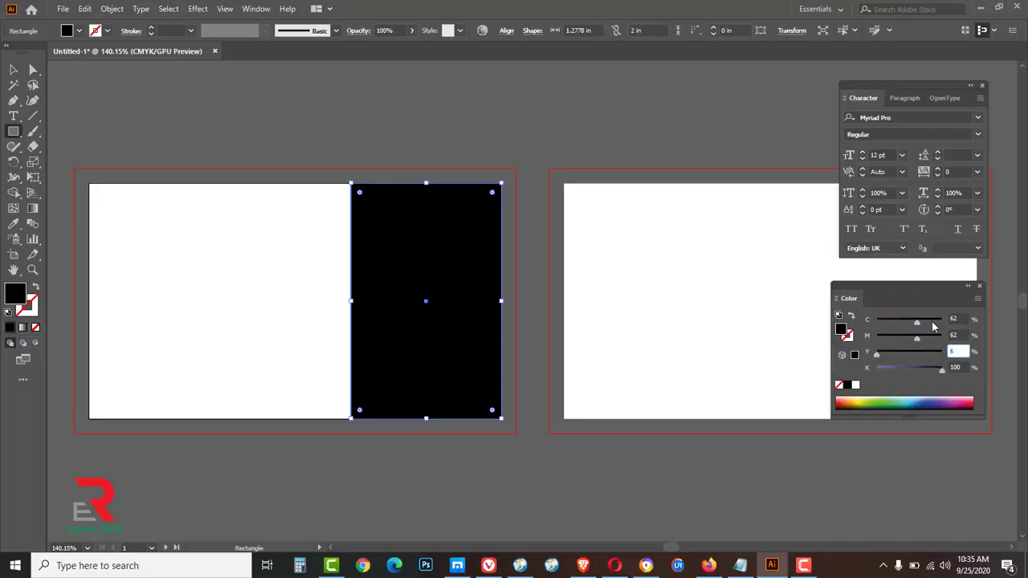
key("Tab")
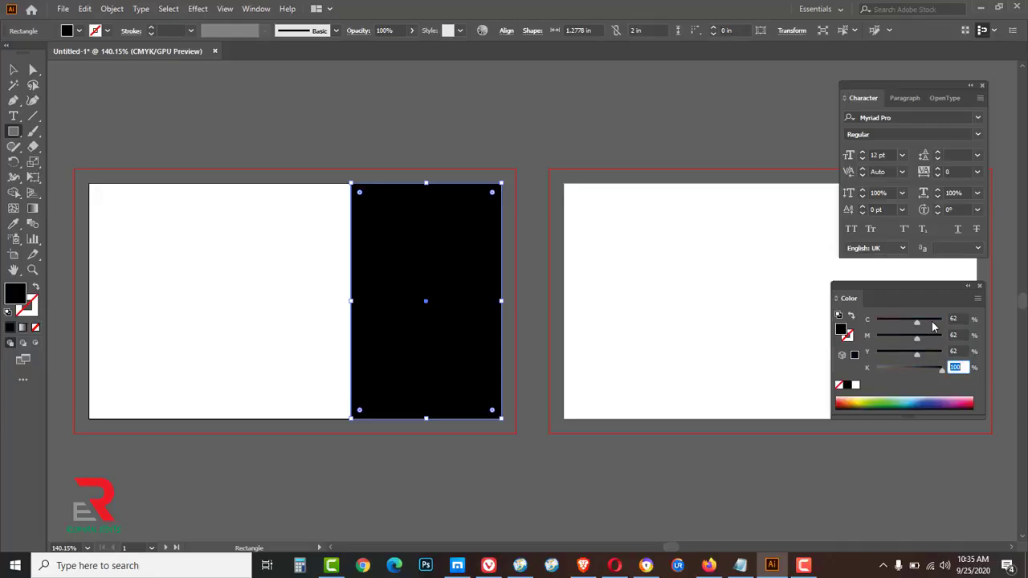
type("76")
left_click(12, 70)
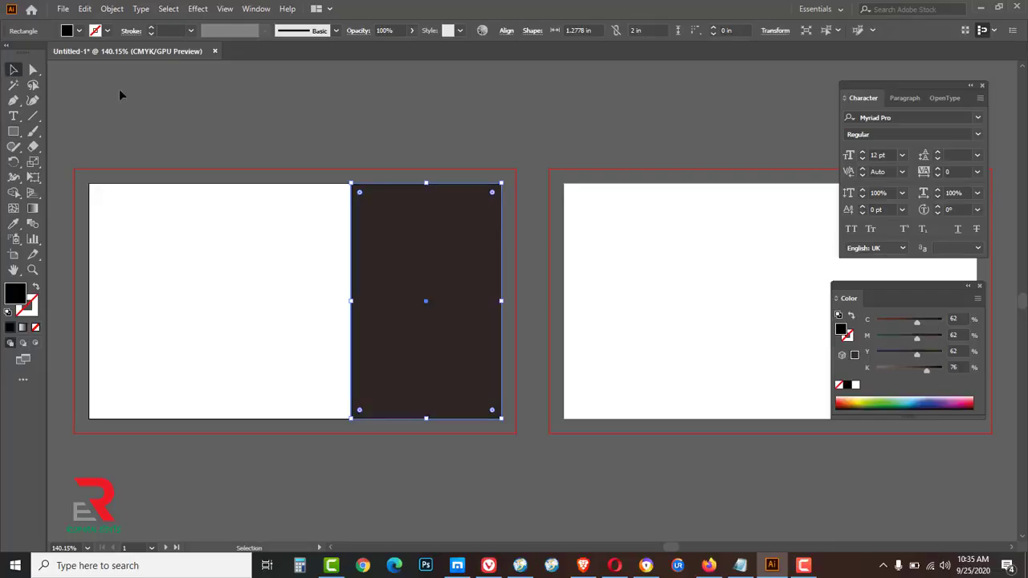
left_click(398, 118)
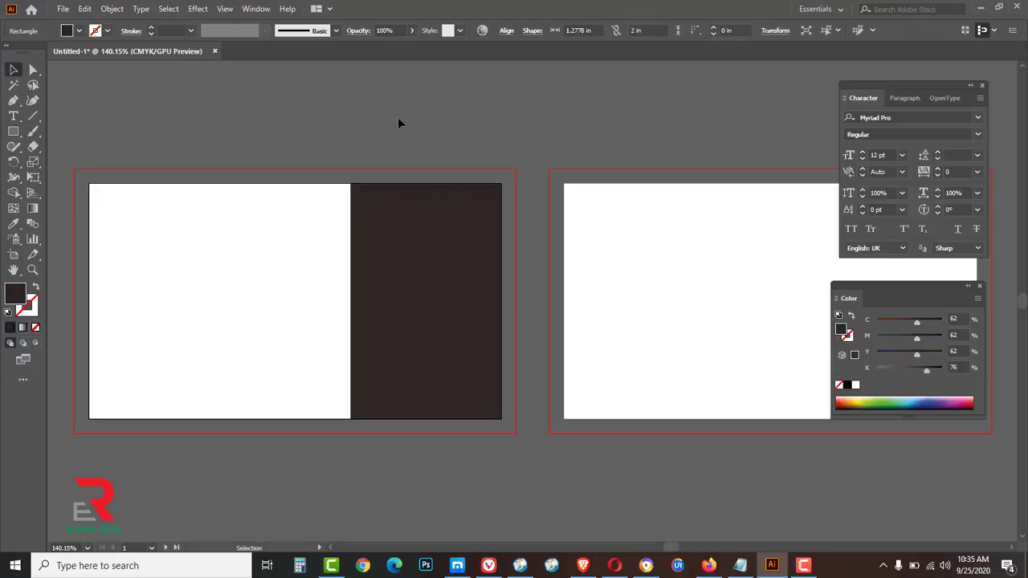
- Draw a full-height rectangle about 0.64 in wide overlapping the dark rectangle's left edge
left_click(14, 132)
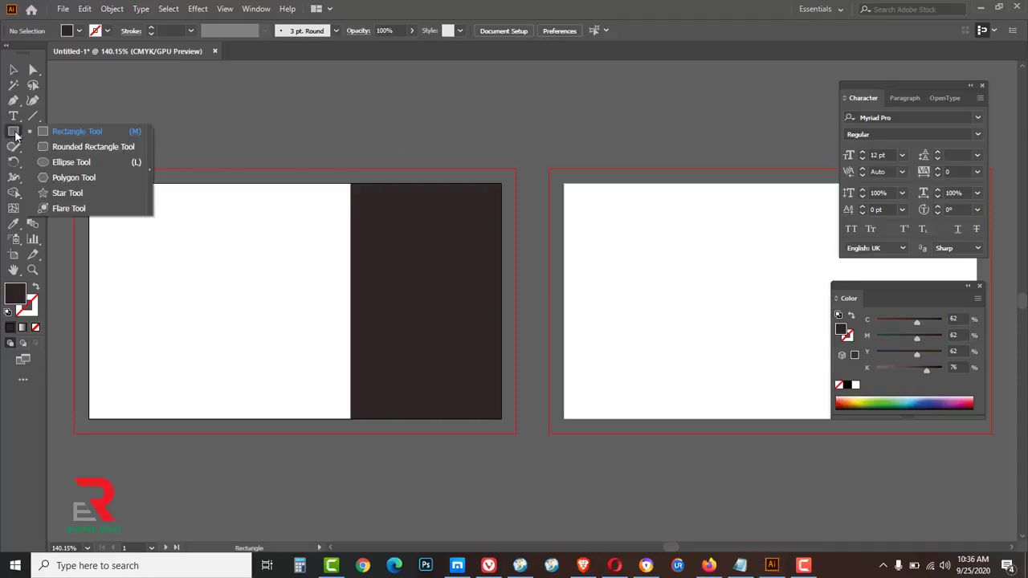
left_click(74, 134)
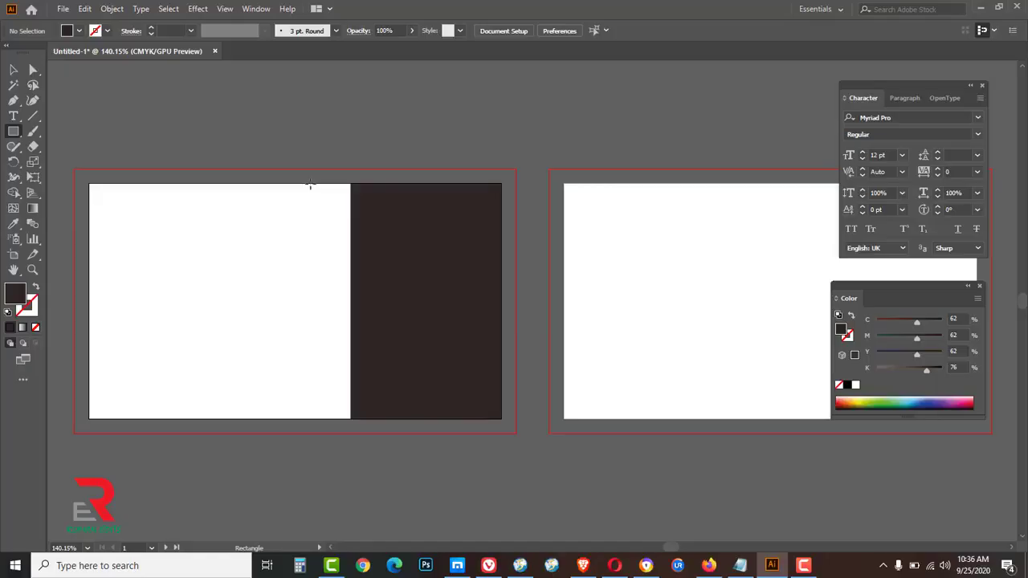
left_click_drag(310, 184, 386, 419)
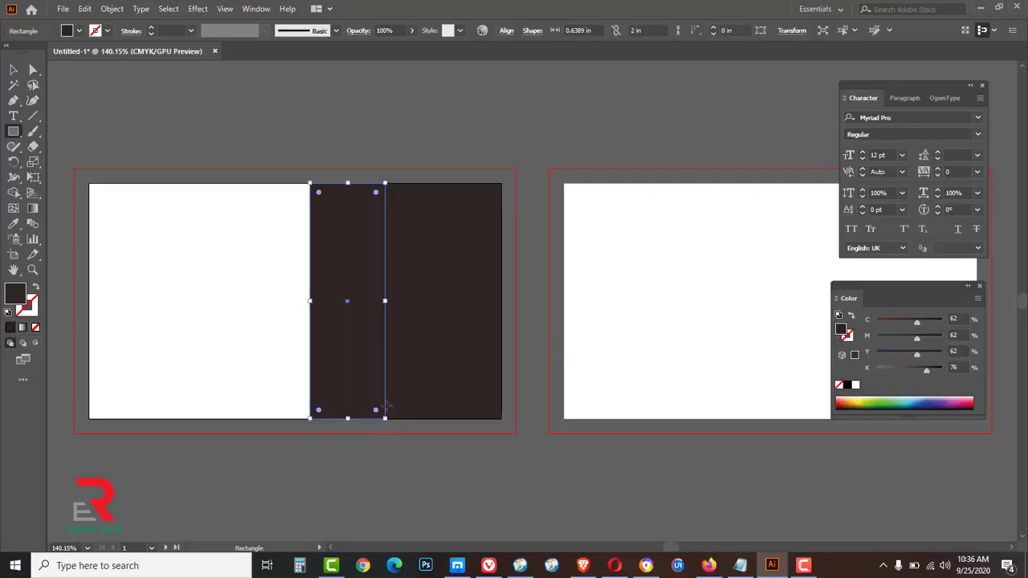
- Fill the new overlapping rectangle with a lighter grey-brown, C 65, M 60, Y 60, K 55, and deselect it
left_click(954, 319)
type("65")
key("Tab")
type("60")
key("Tab")
type("60")
key("Tab")
left_click(14, 71)
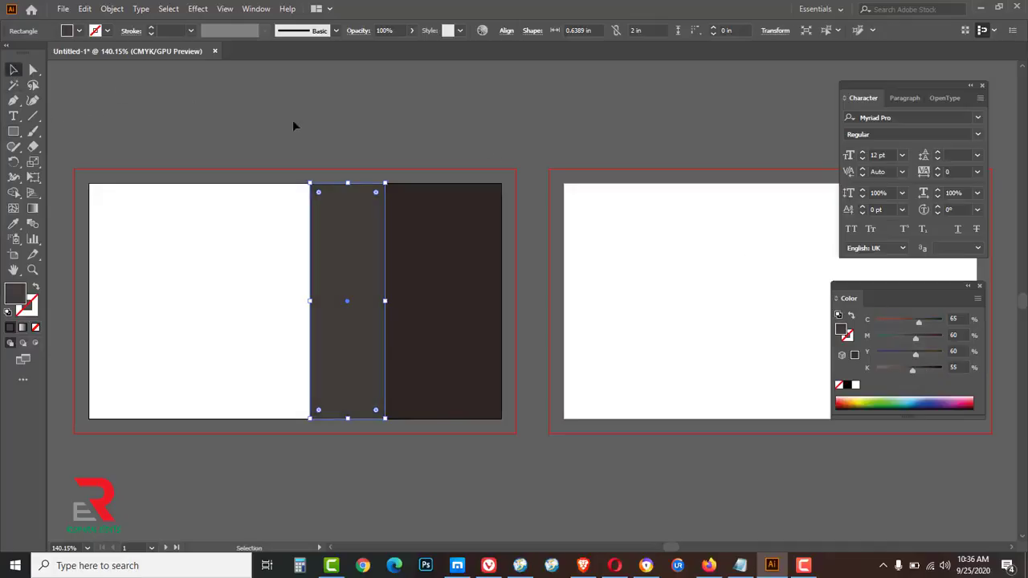
left_click(358, 126)
- Narrow the lighter vertical strip to about 0.33 in, keeping its full height and its overlap with the dark rectangle's left edge
left_click(346, 260)
left_click_drag(309, 303, 366, 302)
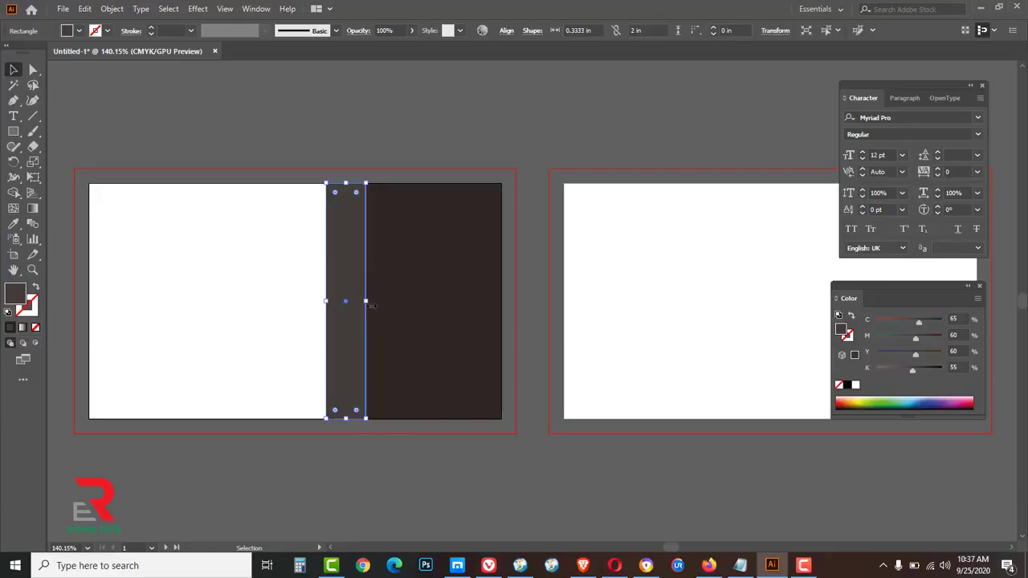
- Narrow the lighter vertical strip to about 0.26 in by moving its right edge inward, and deselect it
left_click(386, 139)
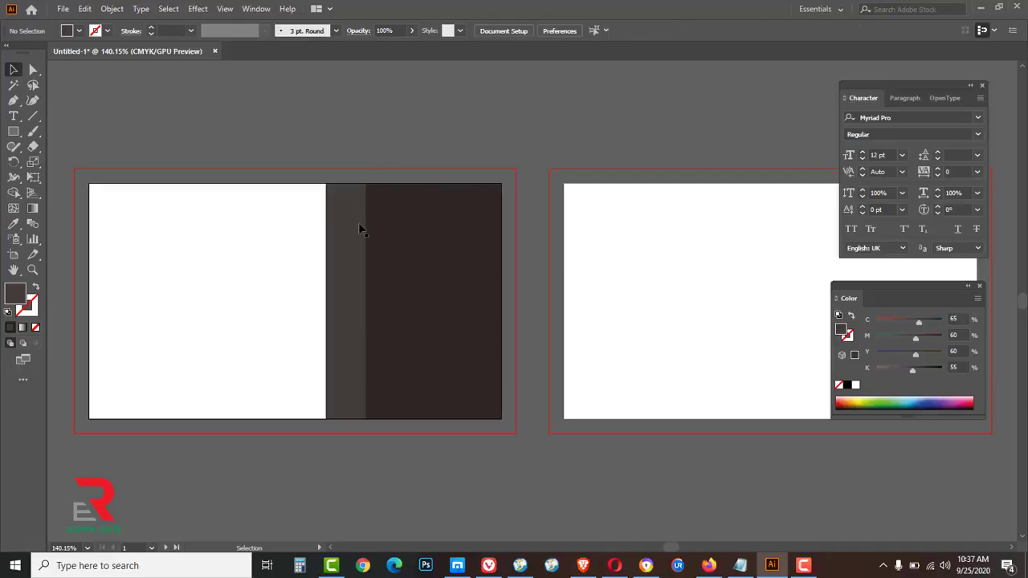
key("ctrl+space")
left_click(346, 277, "ctrl")
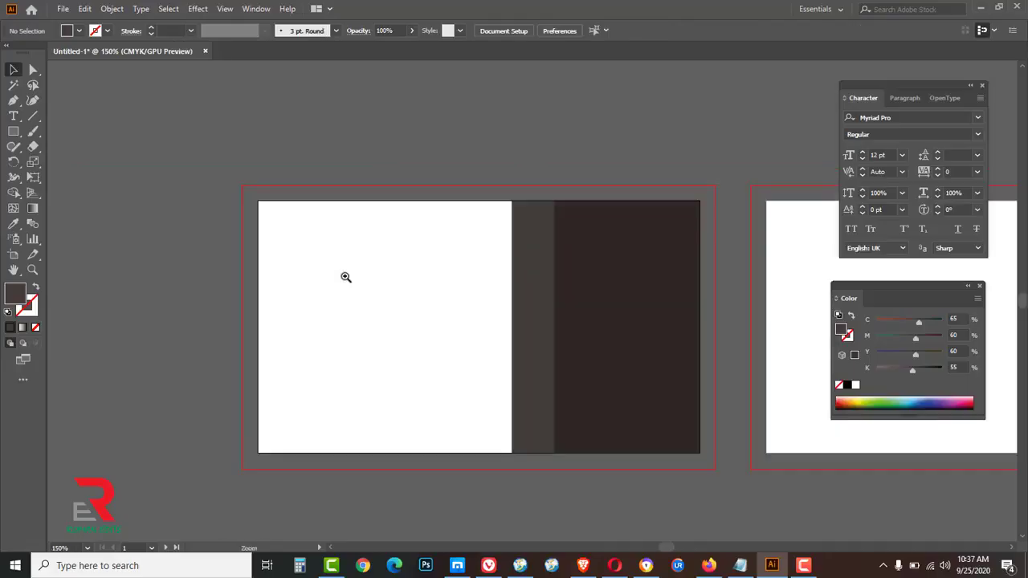
key("ctrl+space")
left_click(593, 319, "ctrl")
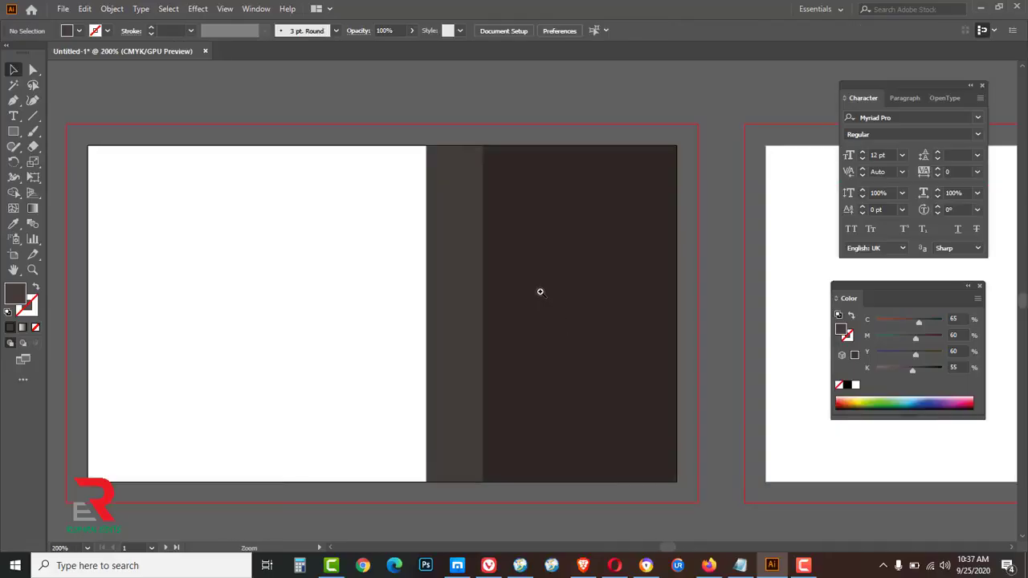
left_click(540, 292, "ctrl")
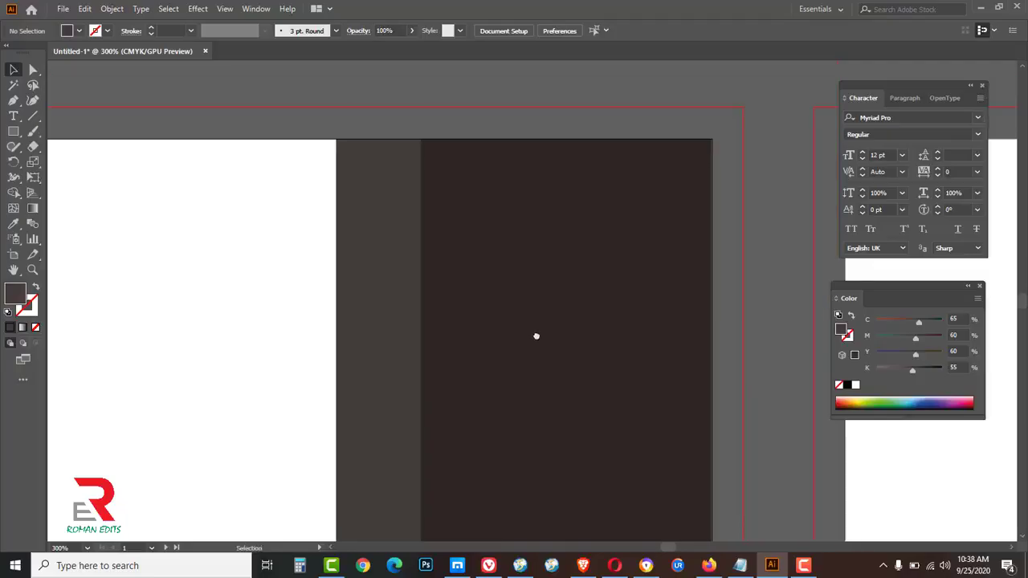
left_click(381, 264)
left_click_drag(421, 391, 404, 391)
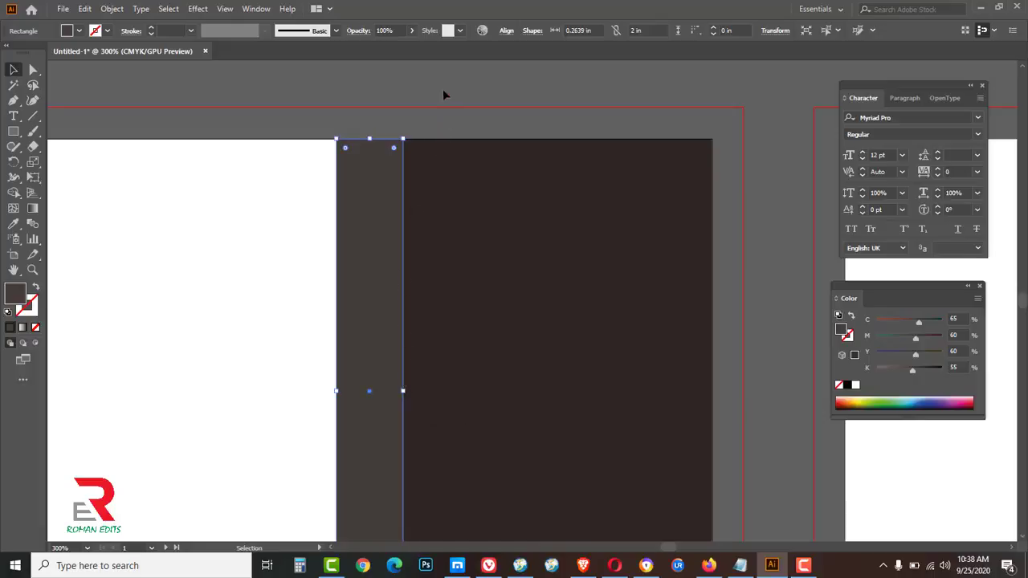
left_click(443, 90)
- Draw a horizontal rectangle about 1.22 x 0.19 in across the full width of the exposed dark panel, near its upper end
left_click(12, 132)
left_click_drag(11, 135, 66, 135)
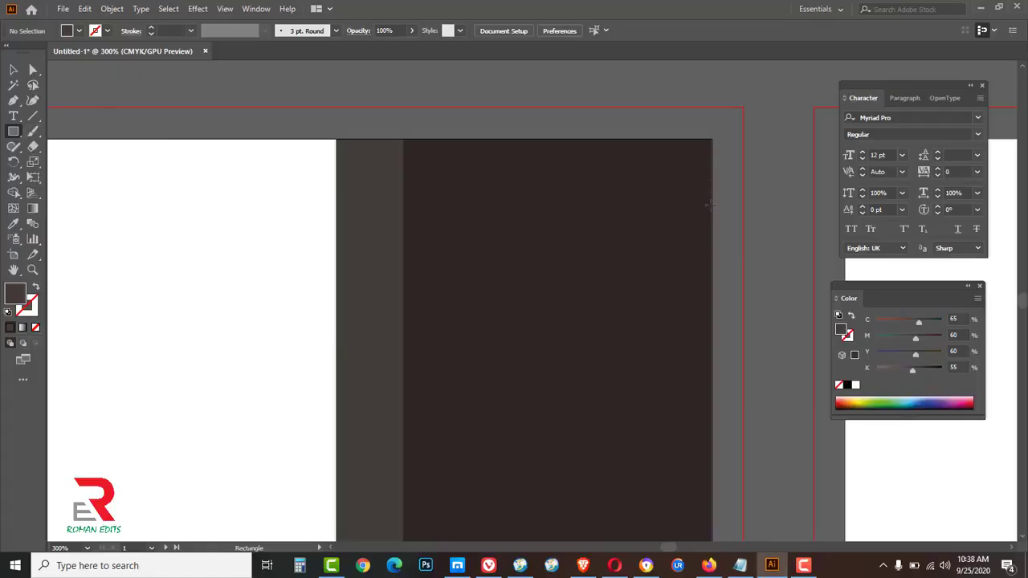
left_click_drag(712, 207, 402, 255)
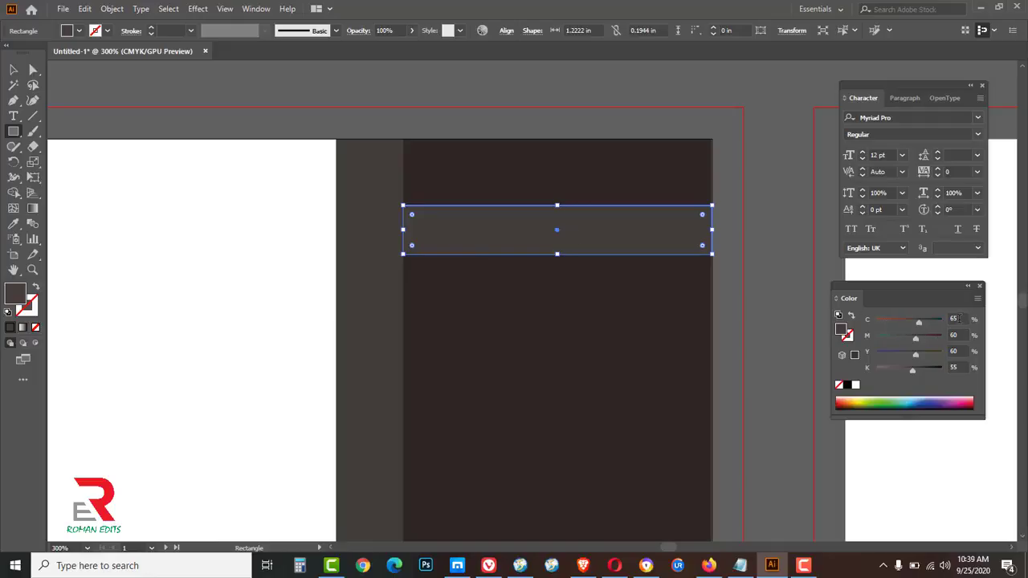
- Fill the horizontal band with teal, C 80, M 18, Y 40, K 3, and deselect it
left_click(956, 319)
key("Tab")
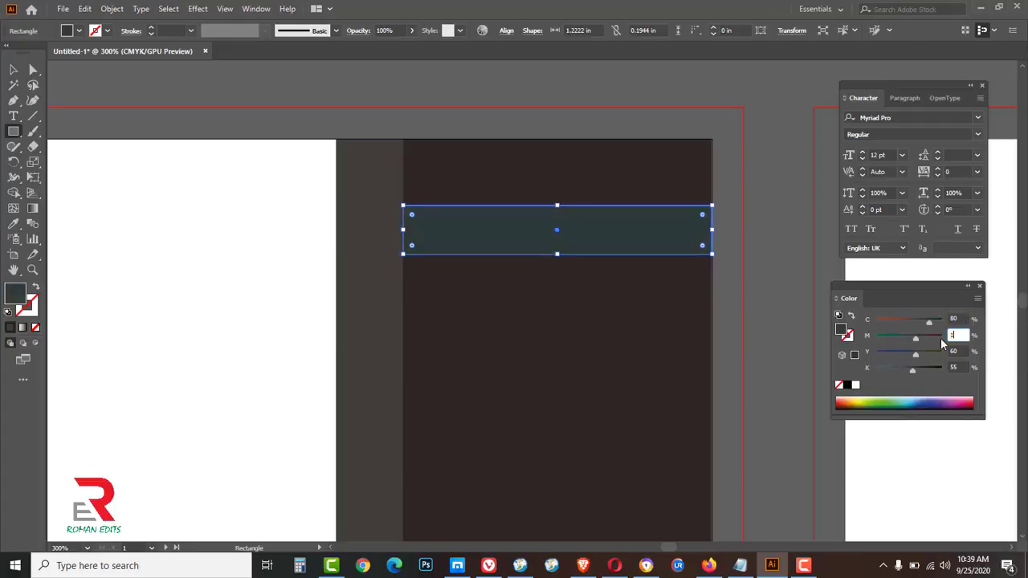
type("18")
key("Tab")
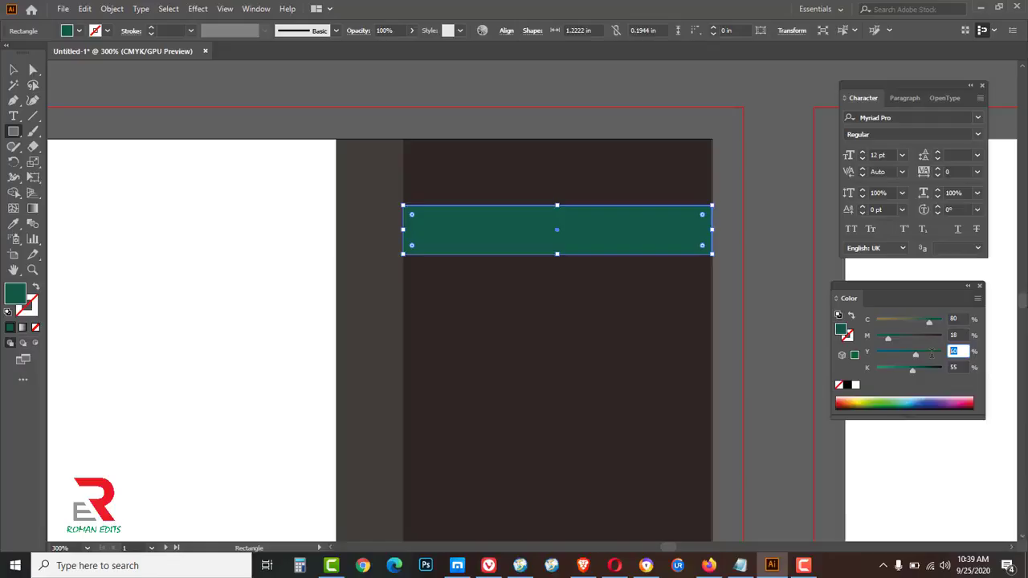
type("40")
key("Tab")
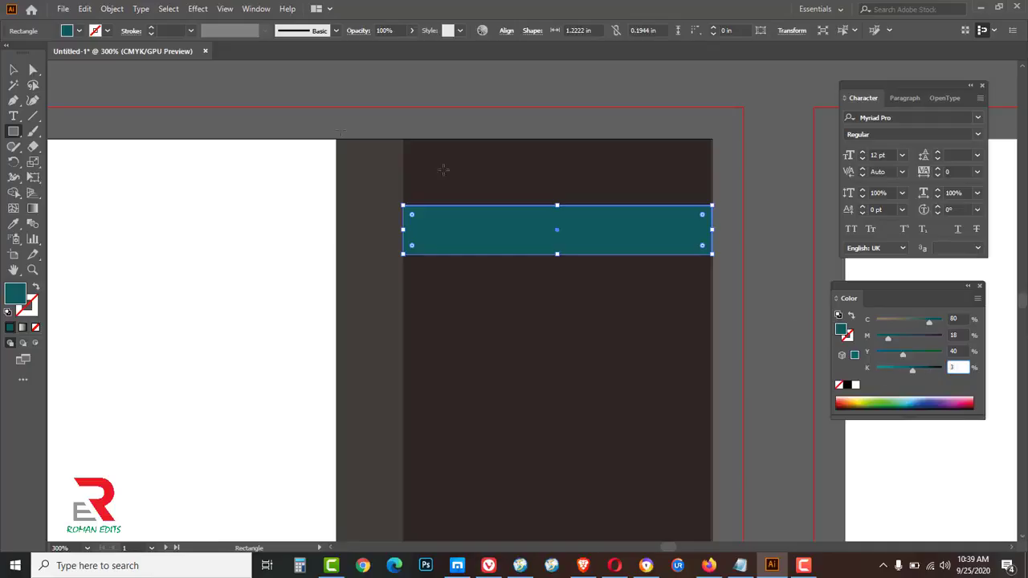
left_click(14, 70)
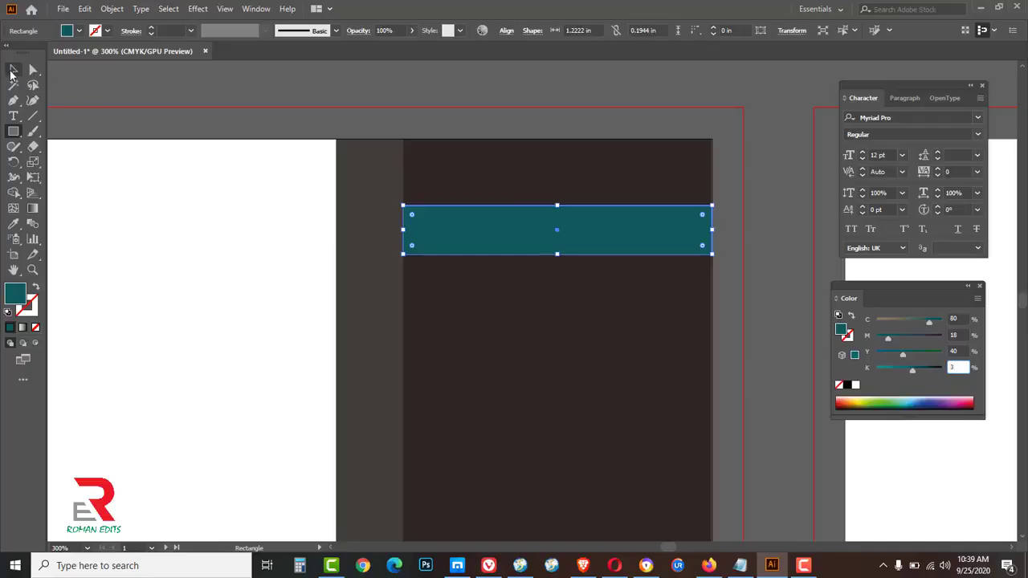
left_click(413, 82)
- Duplicate the teal band flush against its left end and shorten the copy to about 0.32 in, slightly overhanging the lighter strip
left_click(542, 239)
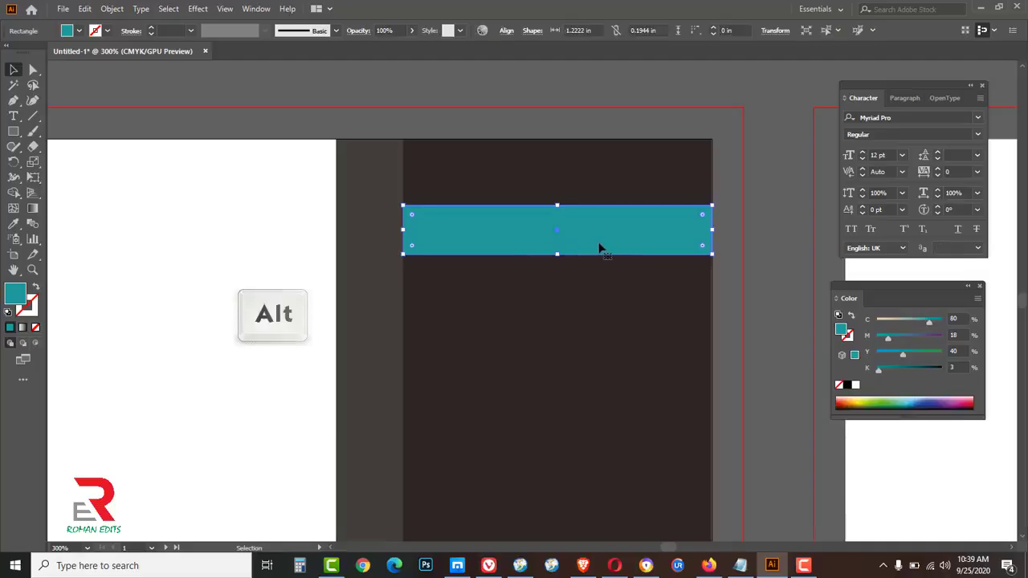
left_click_drag(620, 234, 313, 238)
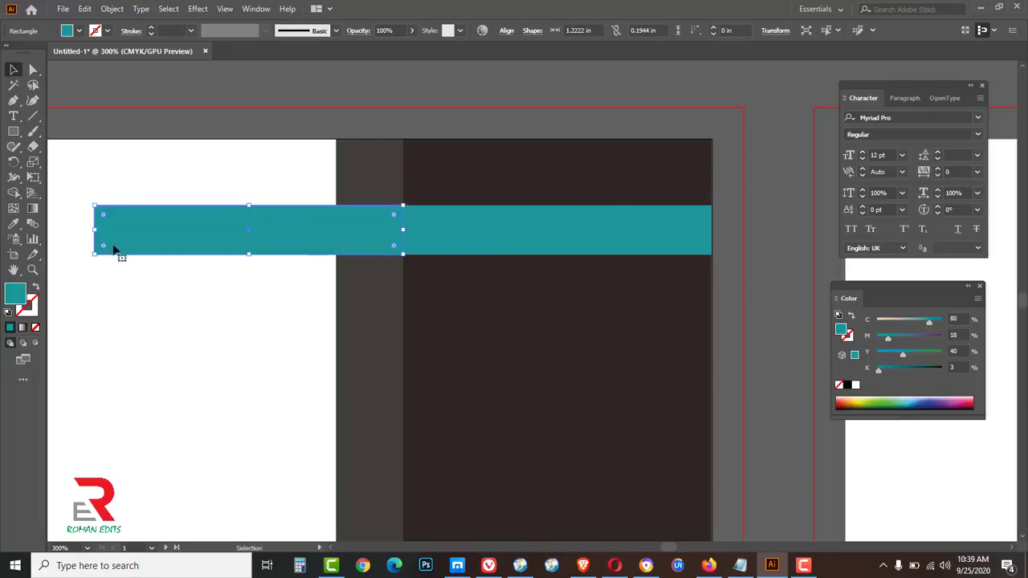
left_click_drag(95, 230, 320, 240)
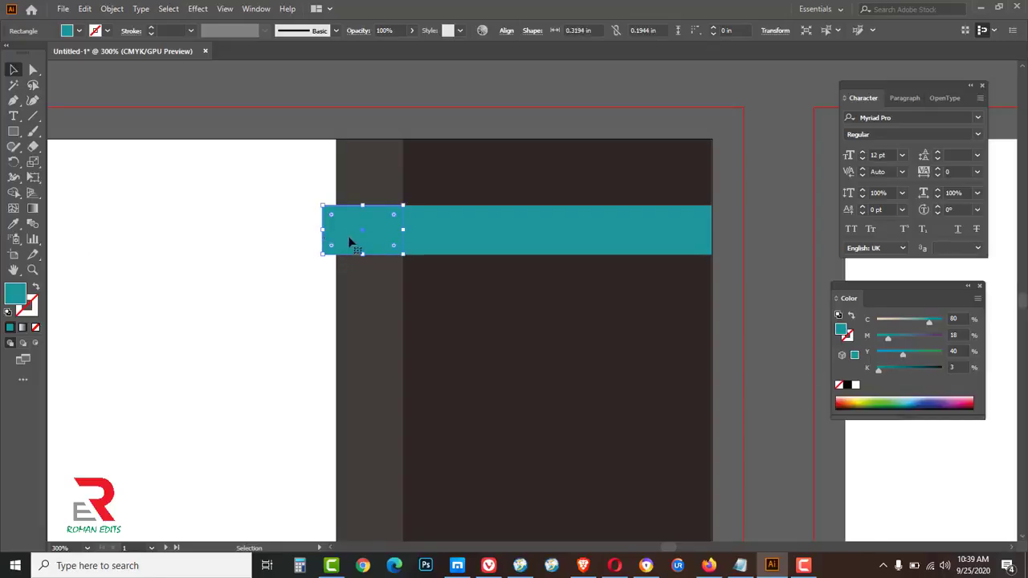
- Slant the short teal piece by lowering its two left corner points, and pull them inward to a width of about 0.29 in
key("ctrl+space")
left_click(394, 233, "ctrl")
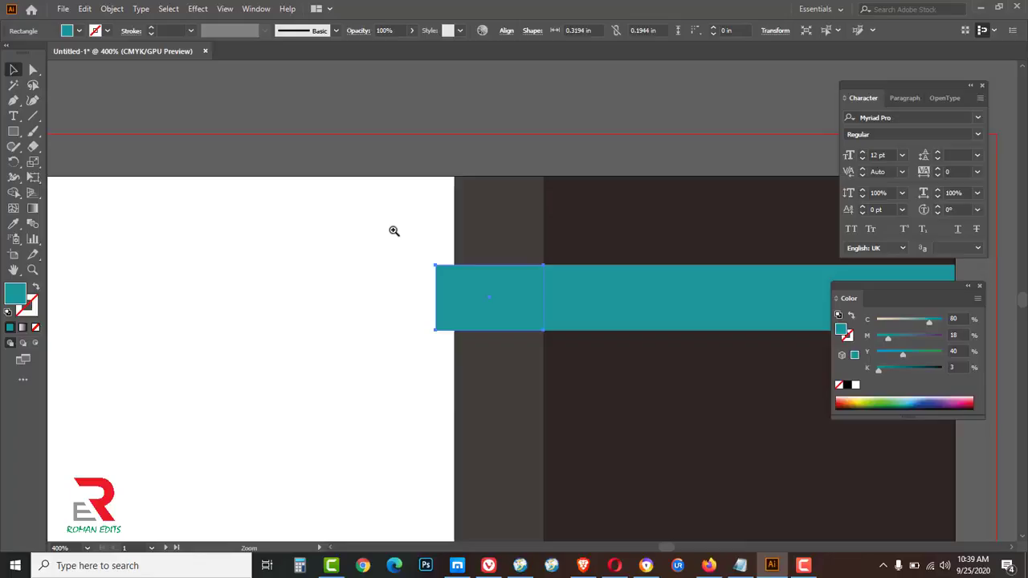
left_click(534, 313, "ctrl")
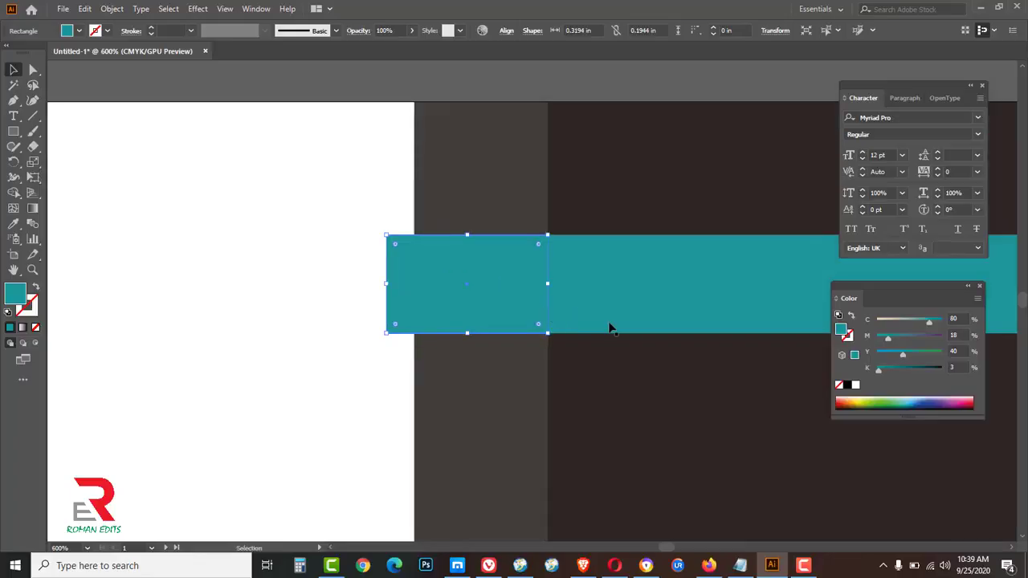
left_click(33, 70)
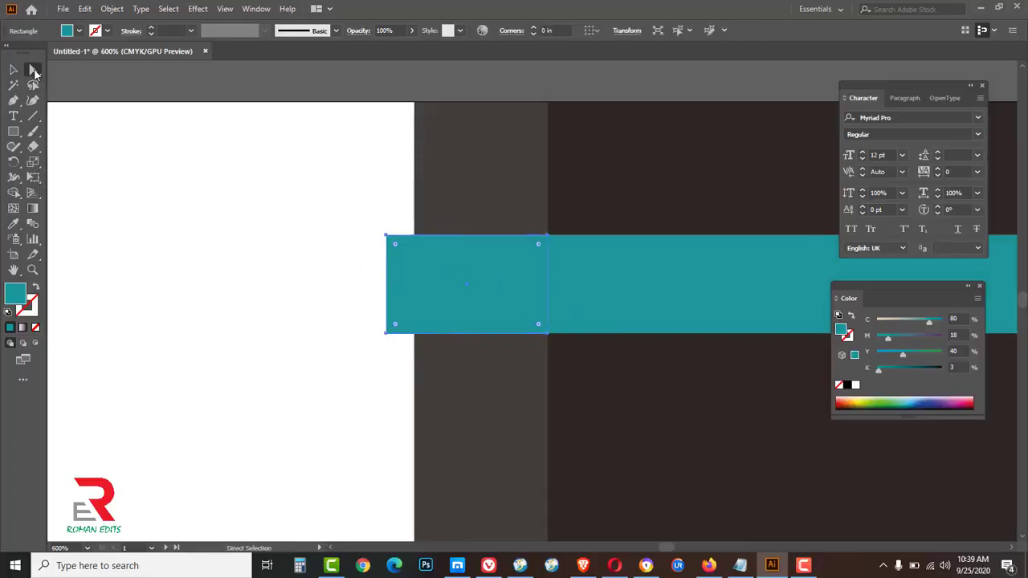
left_click(34, 71)
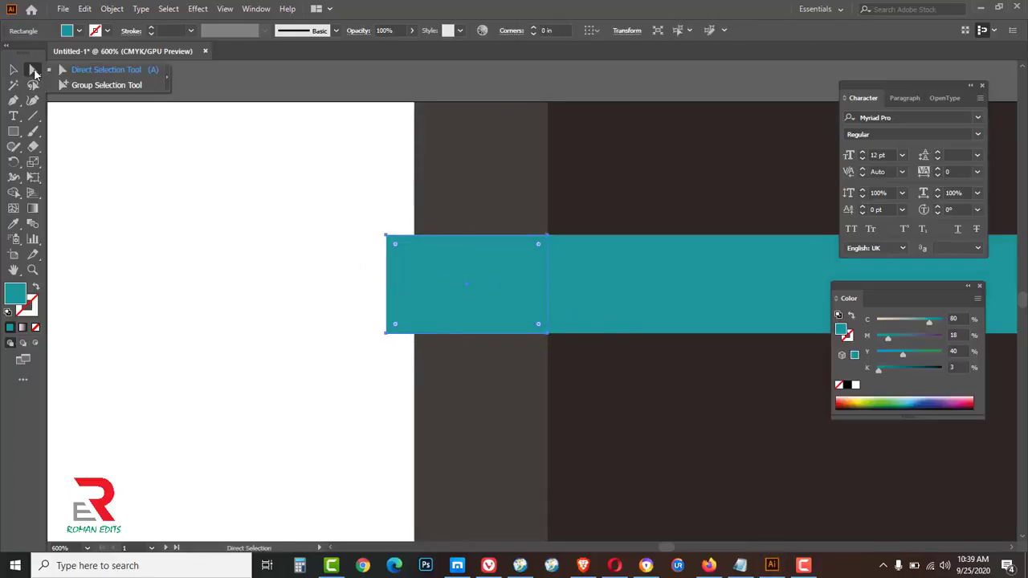
left_click(128, 71)
left_click_drag(360, 207, 394, 353)
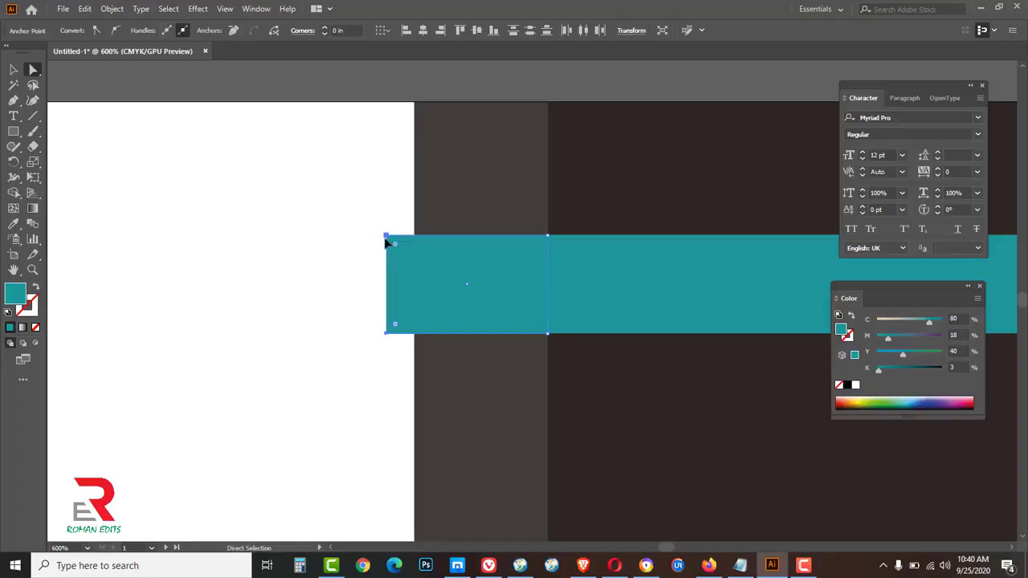
left_click_drag(386, 239, 385, 249)
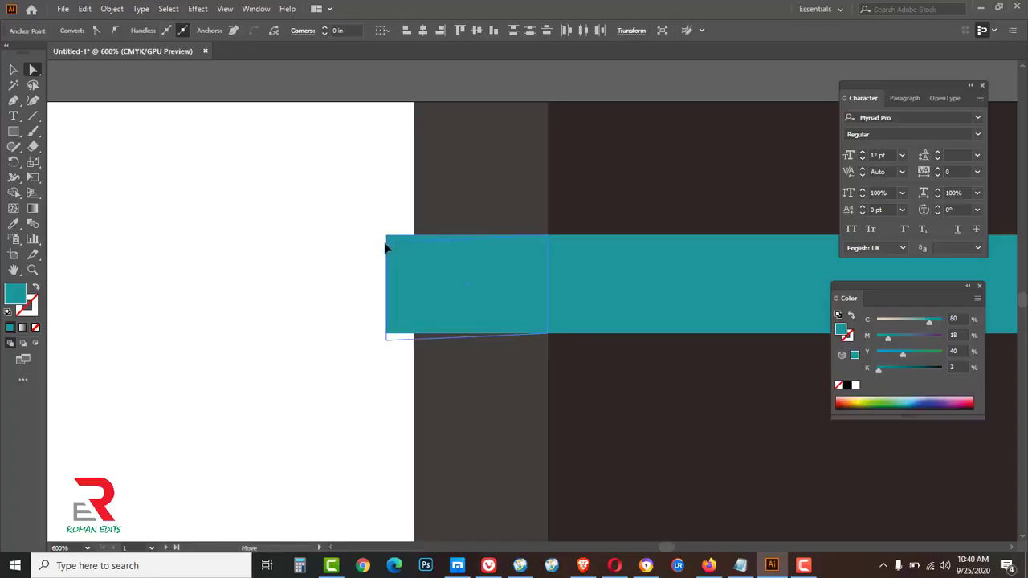
left_click_drag(385, 249, 386, 250)
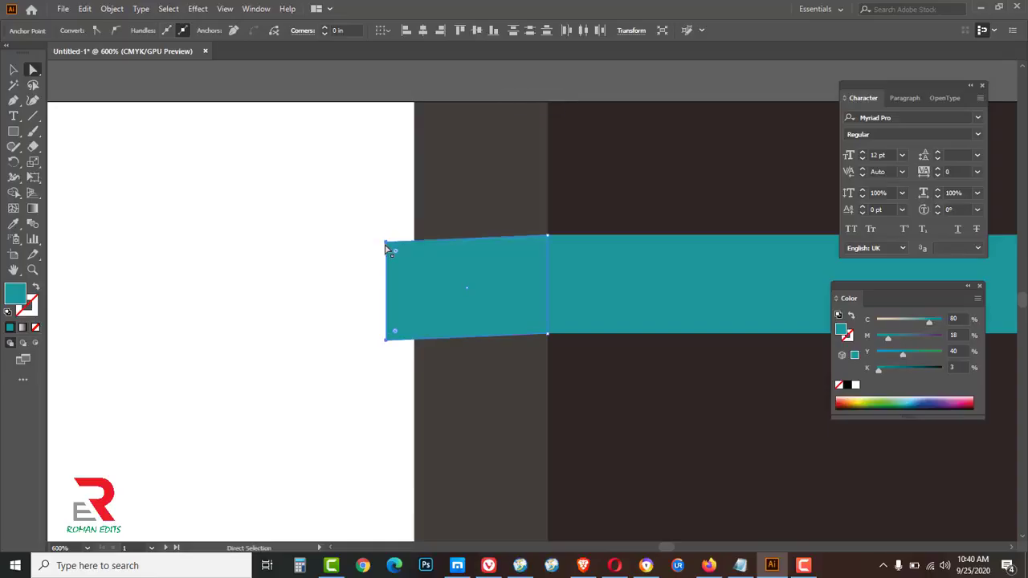
left_click_drag(386, 242, 385, 249)
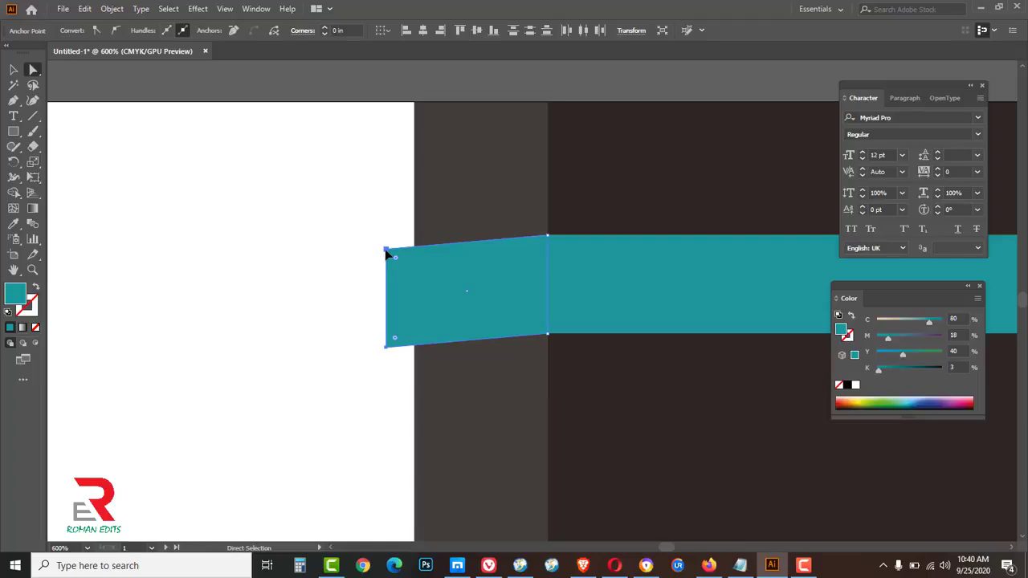
left_click_drag(387, 250, 386, 258)
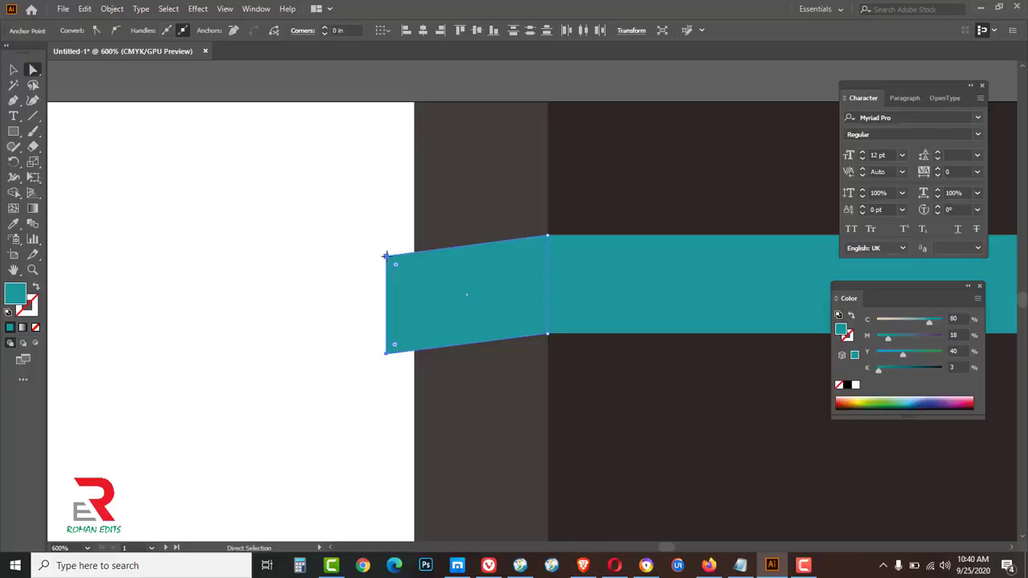
left_click_drag(387, 255, 398, 260)
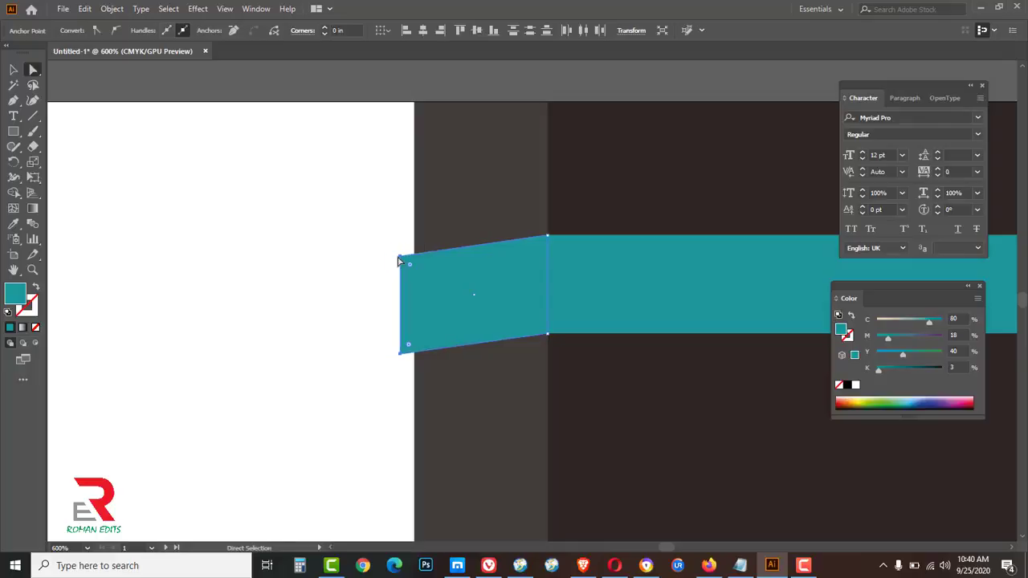
- Draw a small triangular fold with the Pen tool, running from the slanted piece's lower-left corner down onto the lighter strip
left_click(14, 102)
right_click(14, 105)
left_click(67, 110)
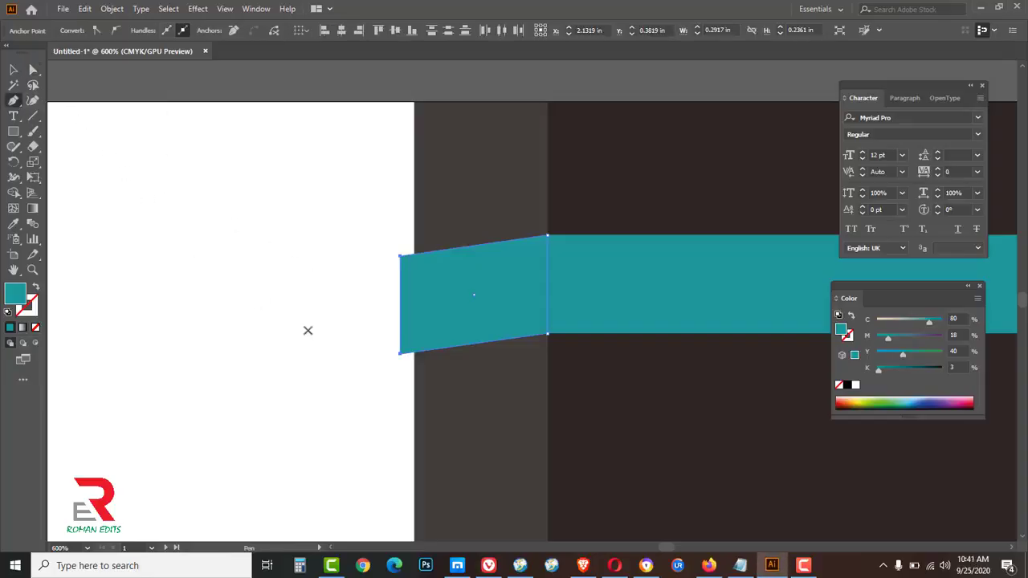
left_click(434, 388)
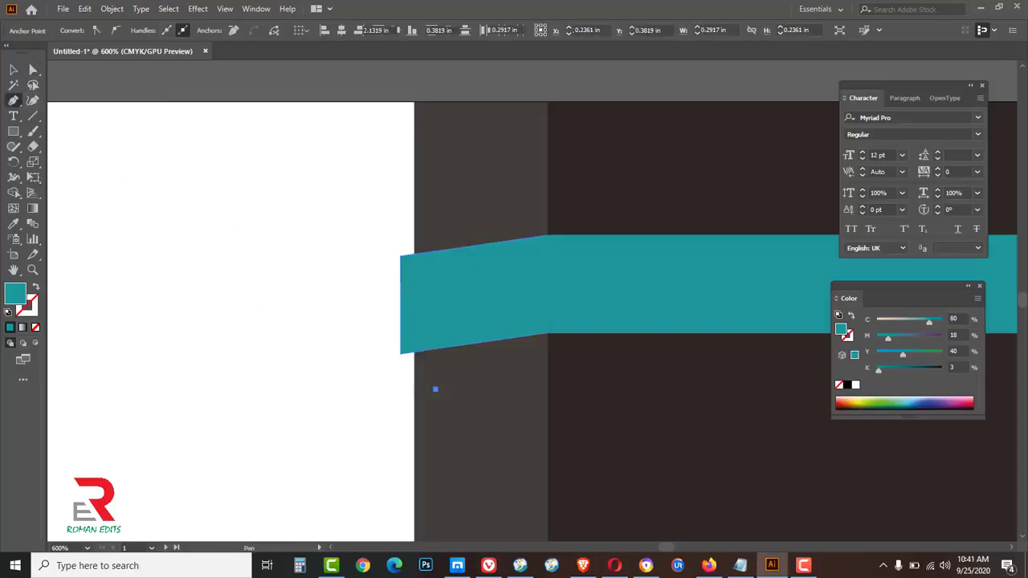
left_click(401, 354)
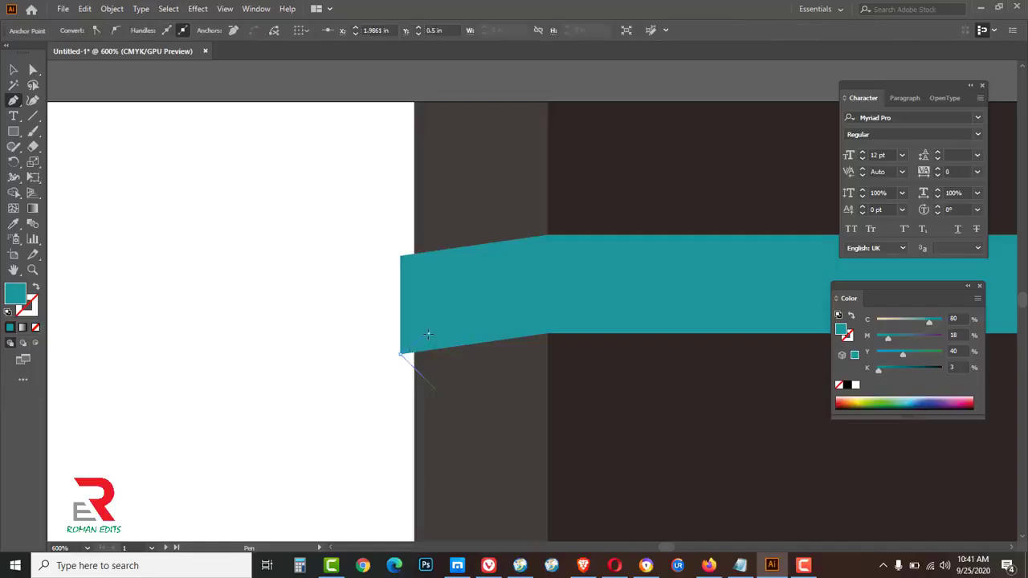
left_click(427, 334)
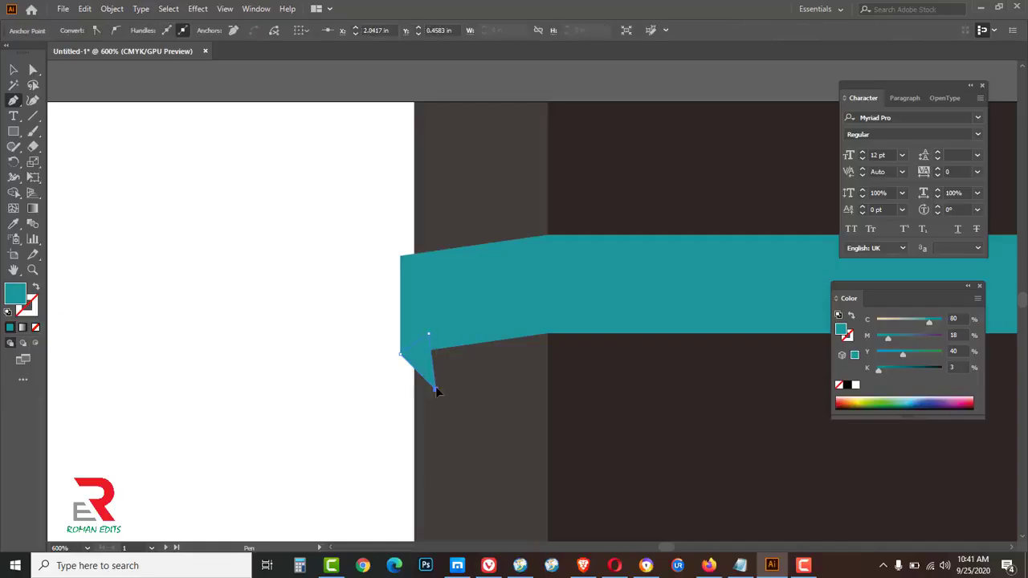
- Darken the small triangle's teal fill to K 48, send it to the back, and deselect it
left_click(14, 71)
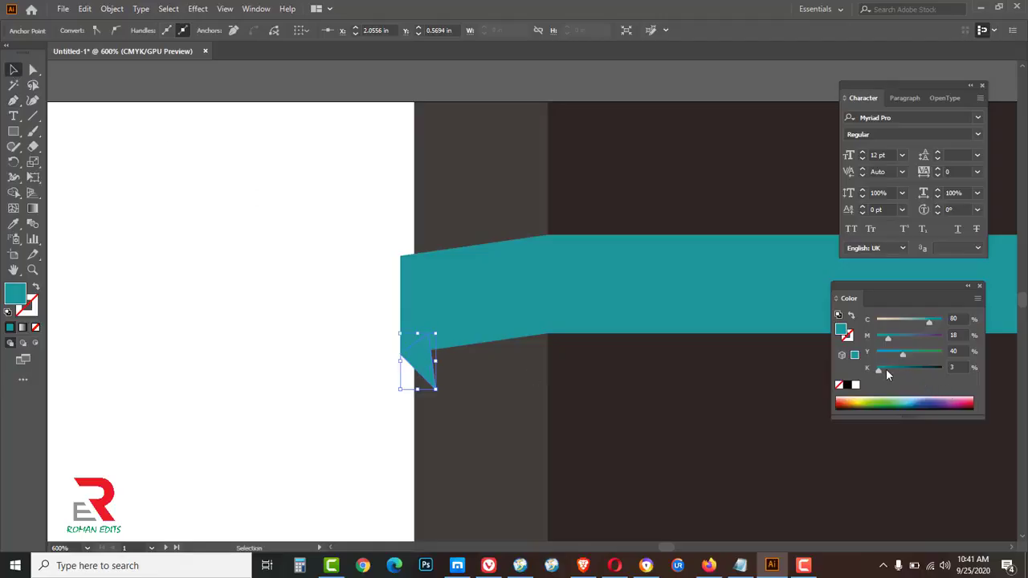
left_click_drag(879, 370, 908, 376)
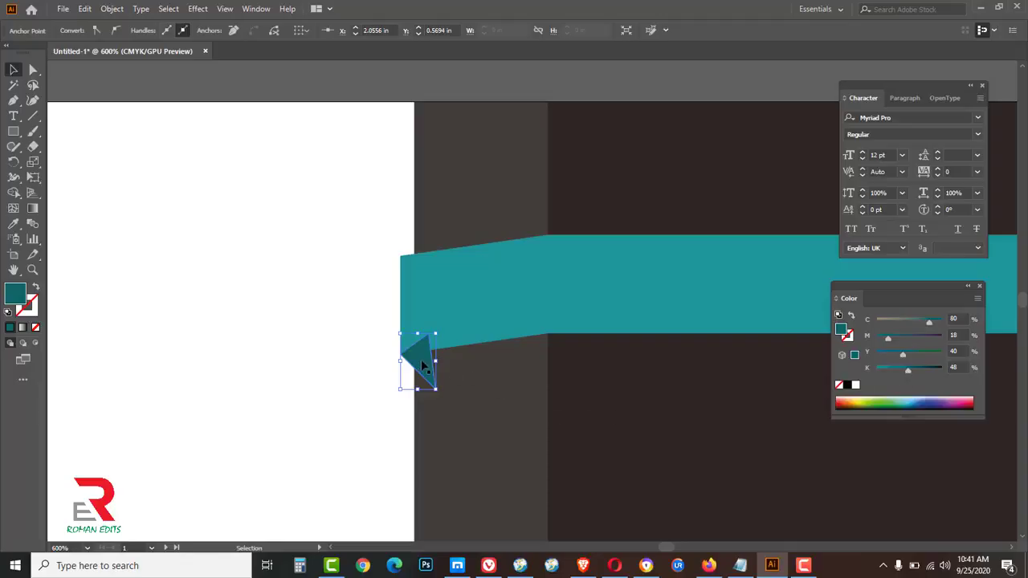
right_click(424, 365)
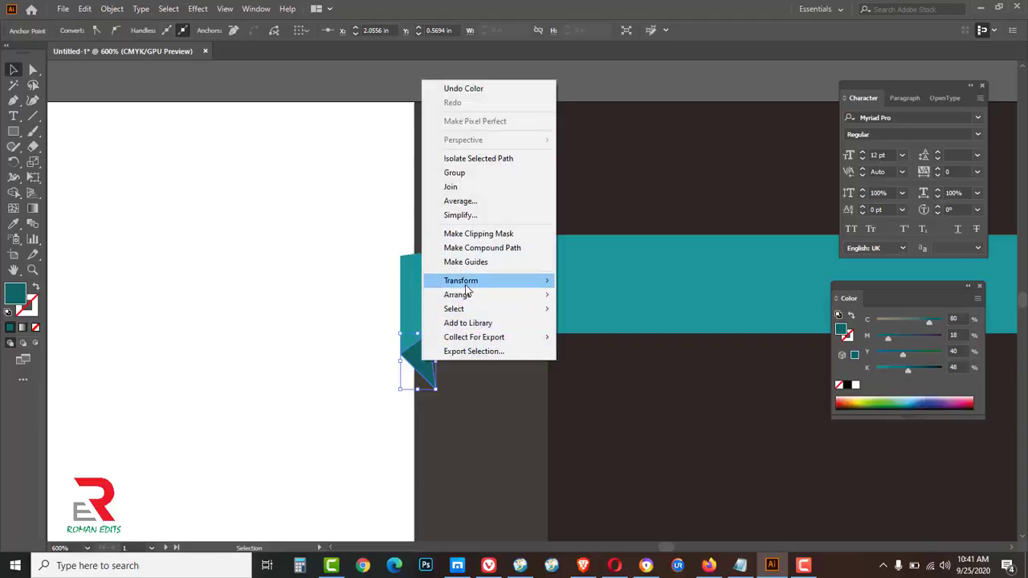
mouse_move(465, 282)
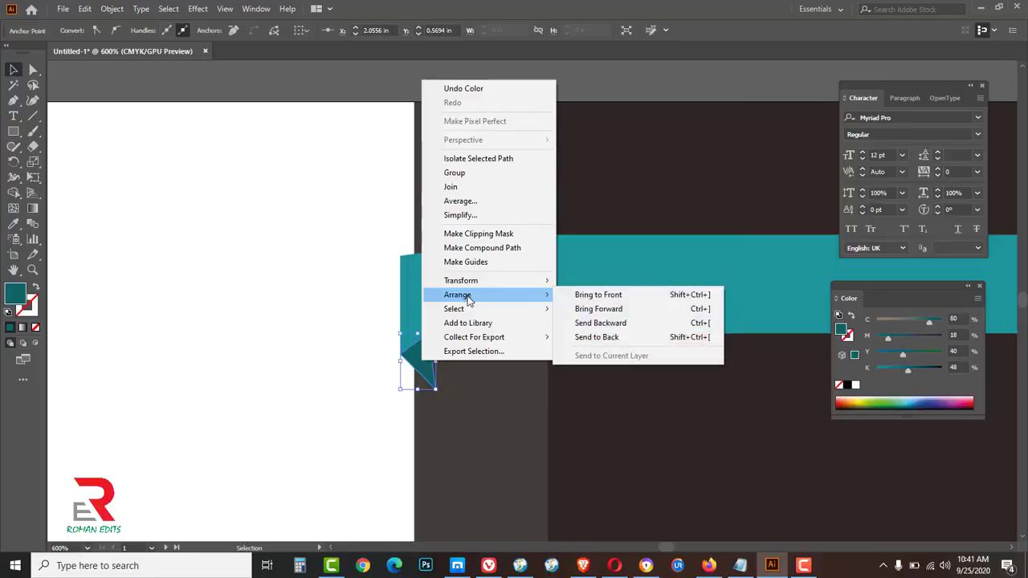
left_click(609, 341)
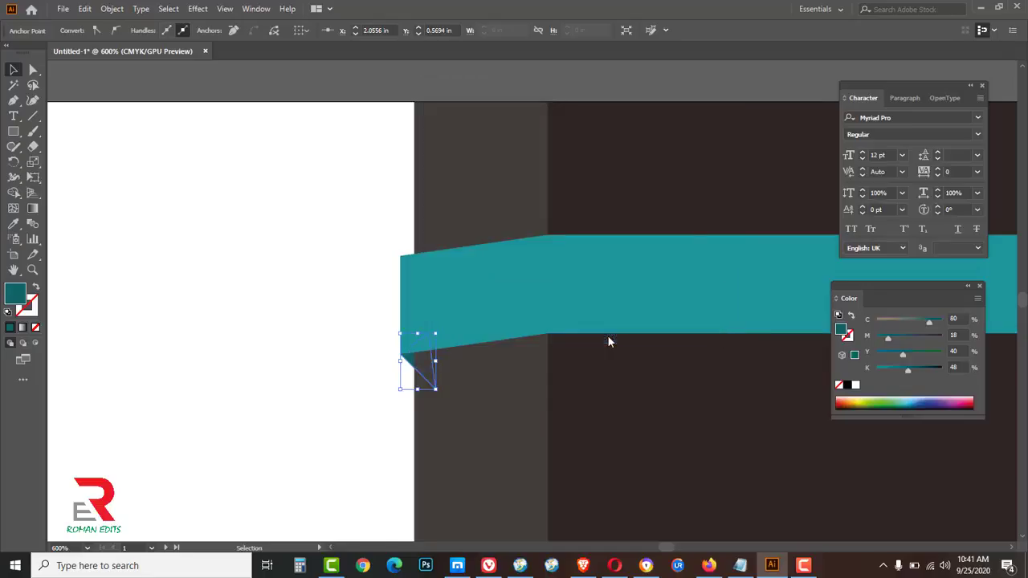
left_click(358, 308)
- Select the flat teal band and its slanted end piece together, stretch them upward to make the ribbon taller, and deselect them
scroll(564, 233, "down", 3)
left_click(564, 233)
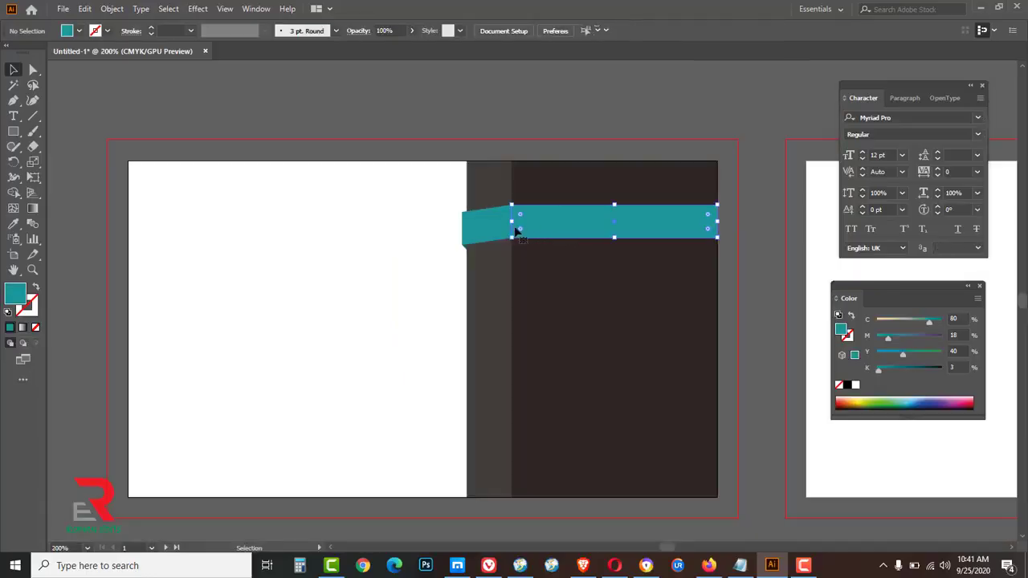
left_click(581, 217, "ctrl")
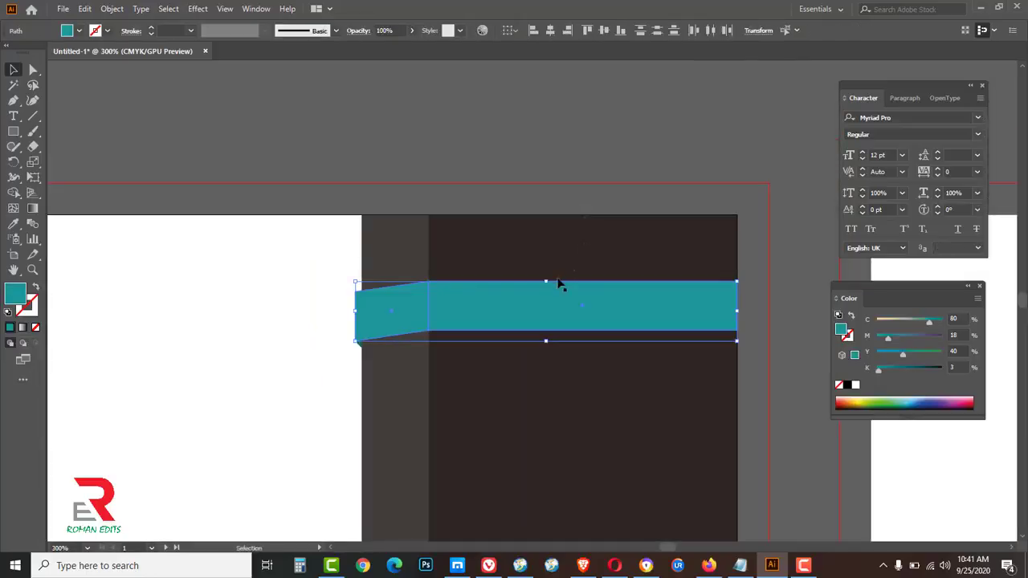
left_click_drag(546, 282, 547, 267)
left_click(425, 314, "ctrl")
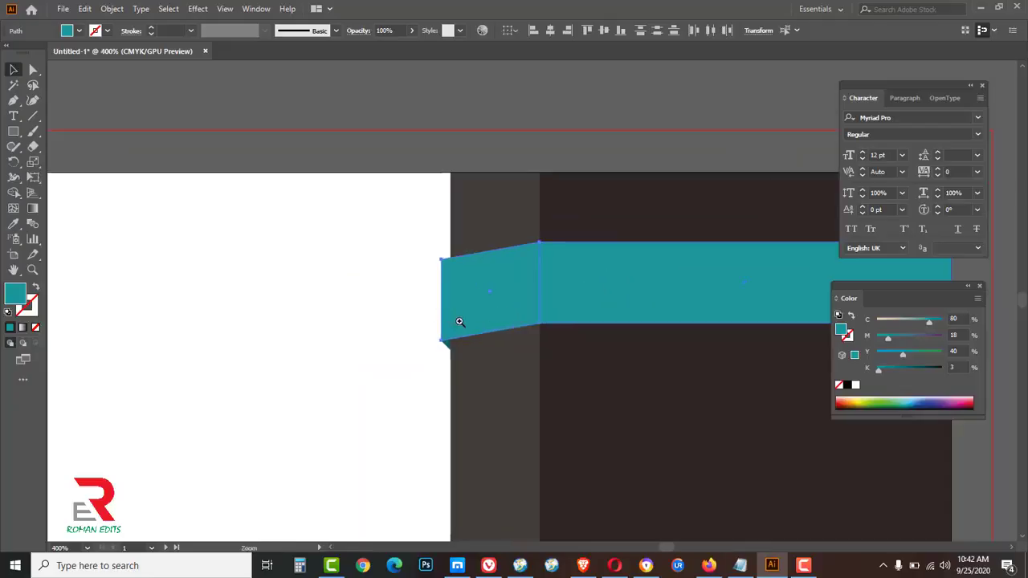
left_click(565, 319, "ctrl")
left_click(332, 363)
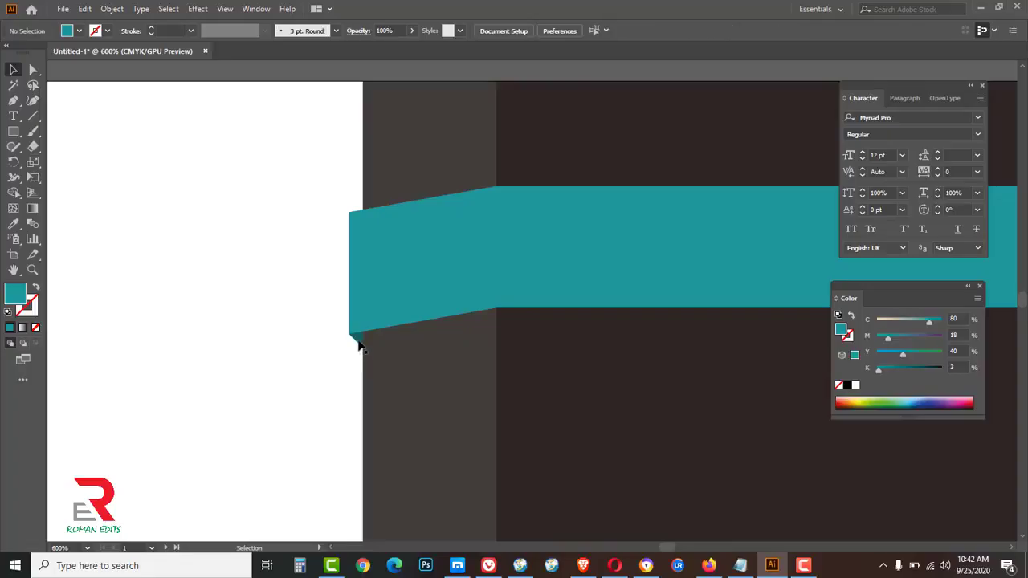
- Enlarge the dark fold triangle below the ribbon's slanted end to about 0.097 in wide and 0.125 in high
left_click(358, 344)
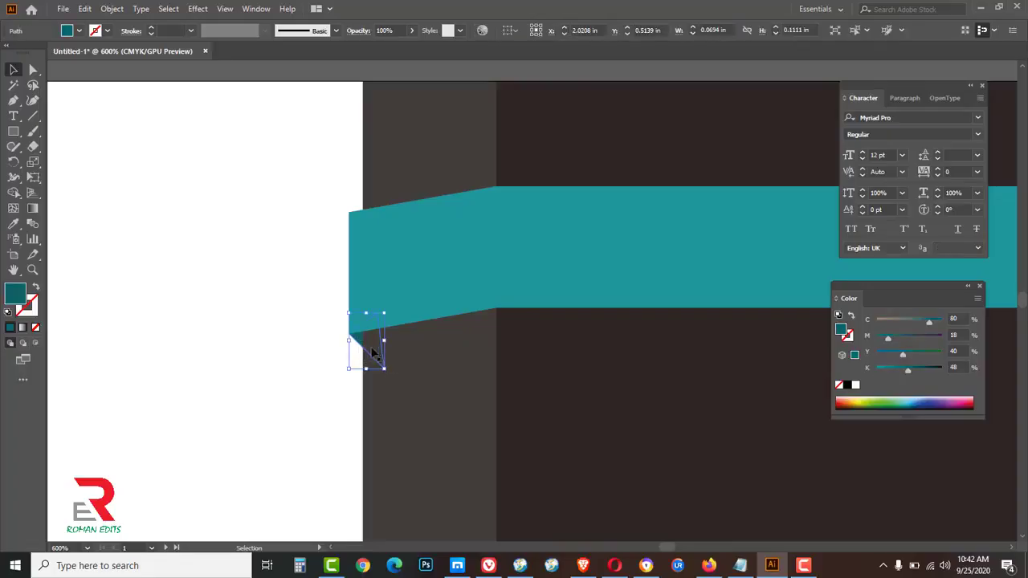
left_click_drag(384, 341, 398, 340)
left_click_drag(371, 372, 371, 379)
key("ctrl+space")
left_click(384, 339)
left_click(511, 298)
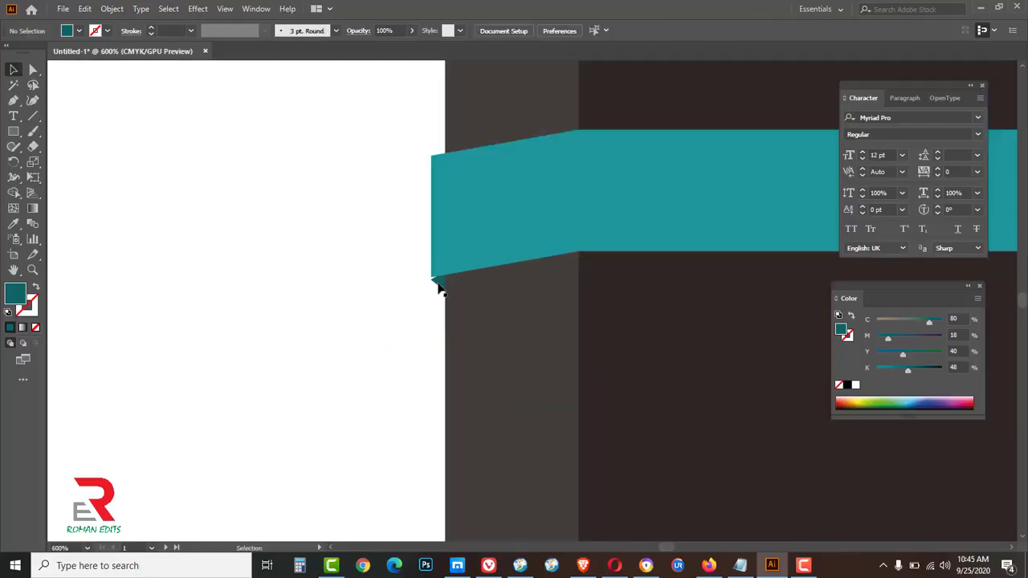
- Move the fold triangle's left anchor point up onto the slanted piece's lower-left corner to close the gap, and deselect it
left_click(439, 288)
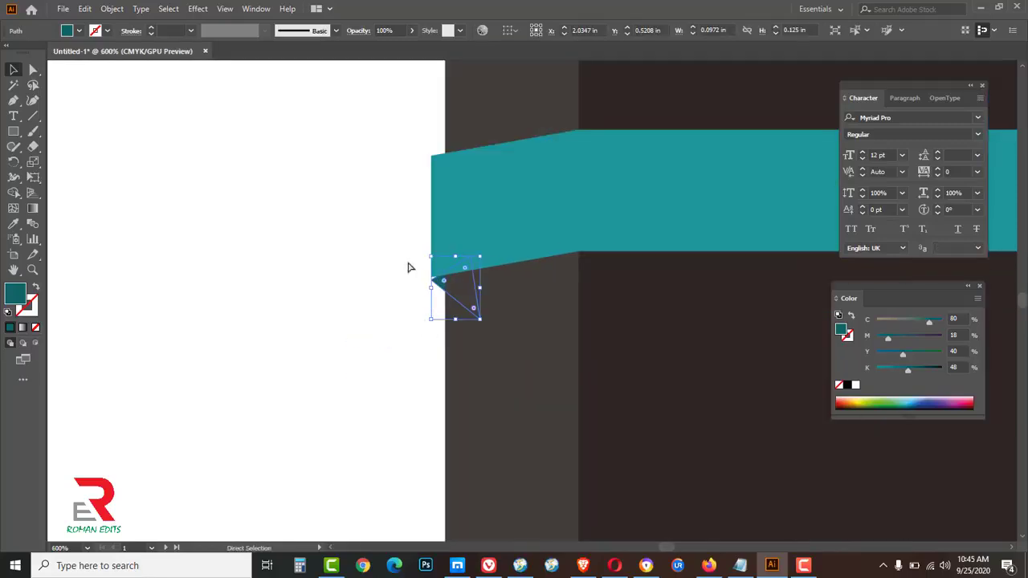
key("ctrl+space")
left_click(459, 275)
left_click(533, 311)
left_click(538, 296)
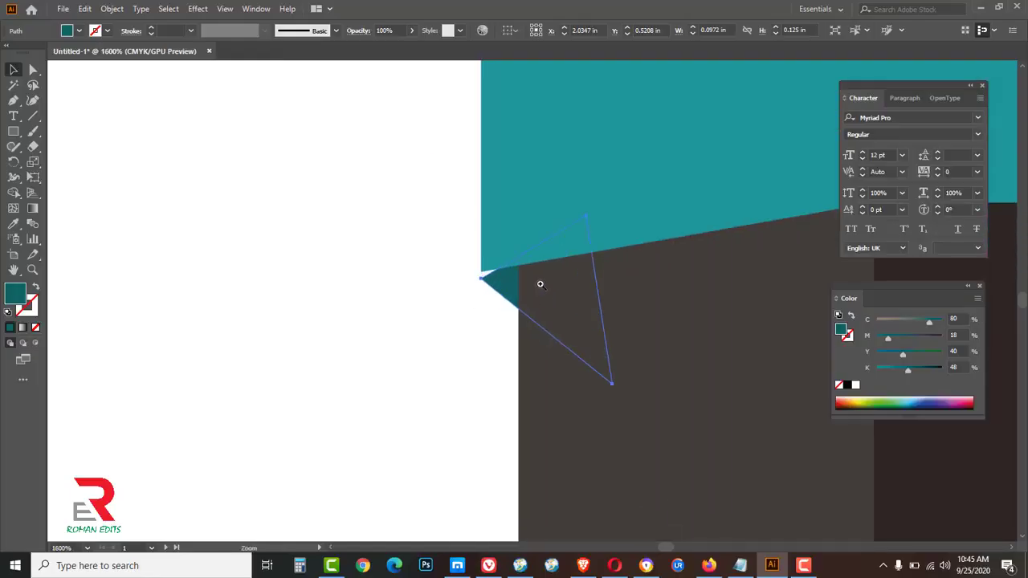
left_click(539, 284)
left_click(34, 72)
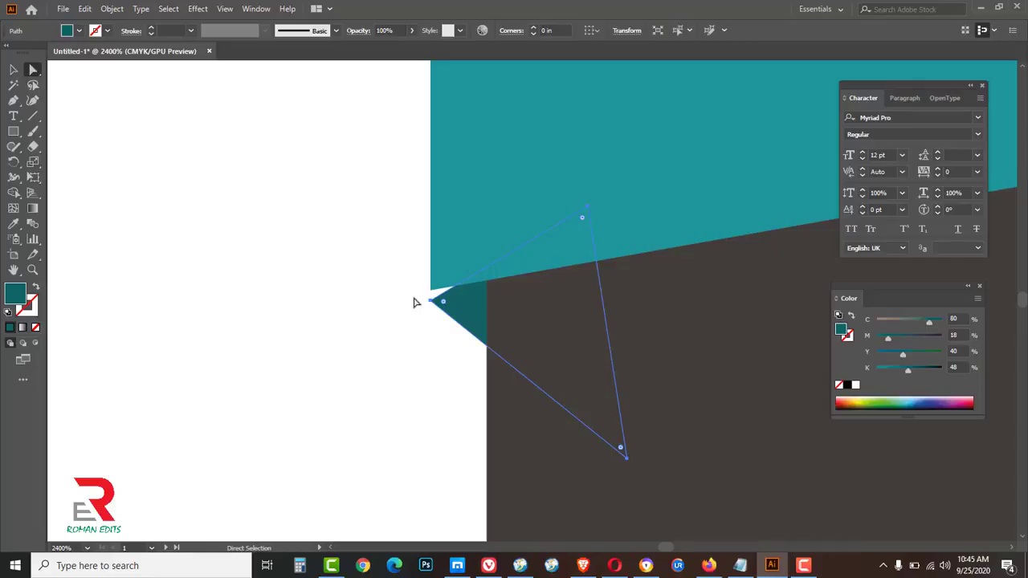
mouse_move(414, 298)
left_mouse_down()
mouse_move(436, 313)
mouse_move(431, 291)
left_mouse_up()
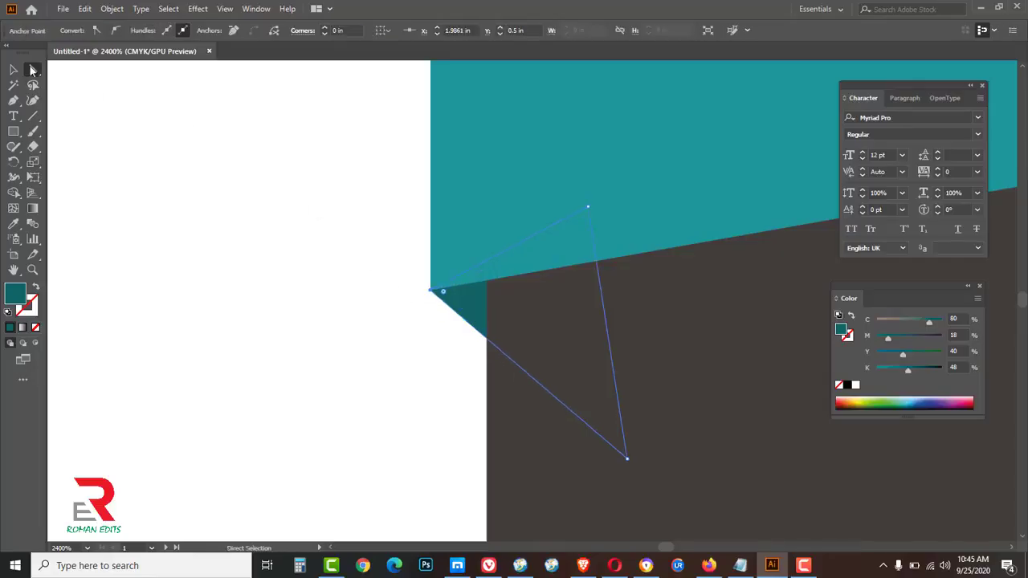
left_click(14, 71)
left_click(256, 206)
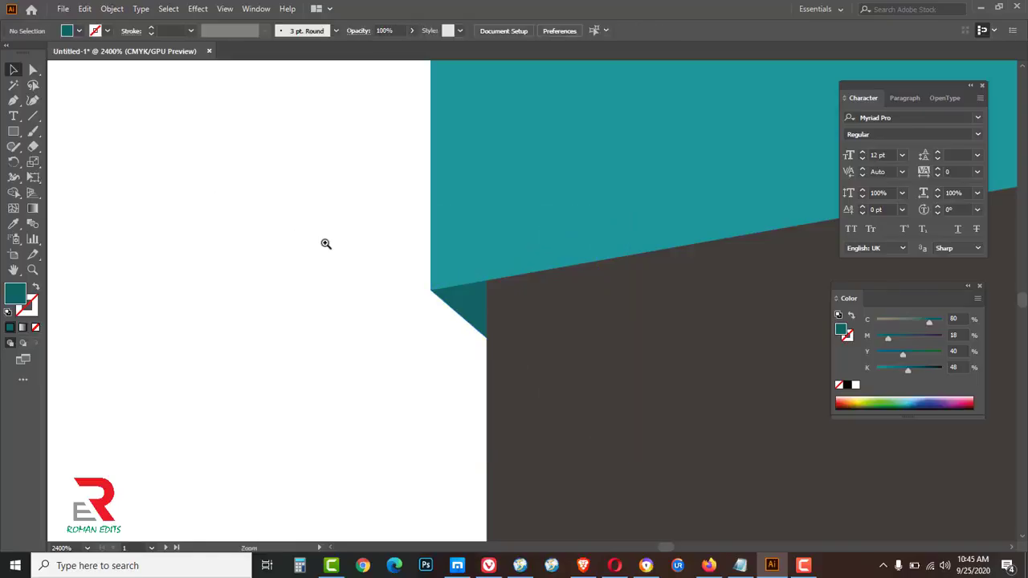
- Raise the top edge of the flat band and slanted piece together slightly to thicken the ribbon, and deselect them
left_click(354, 258, "ctrl+alt")
left_click(359, 259, "ctrl+alt")
left_click(389, 263, "ctrl+alt")
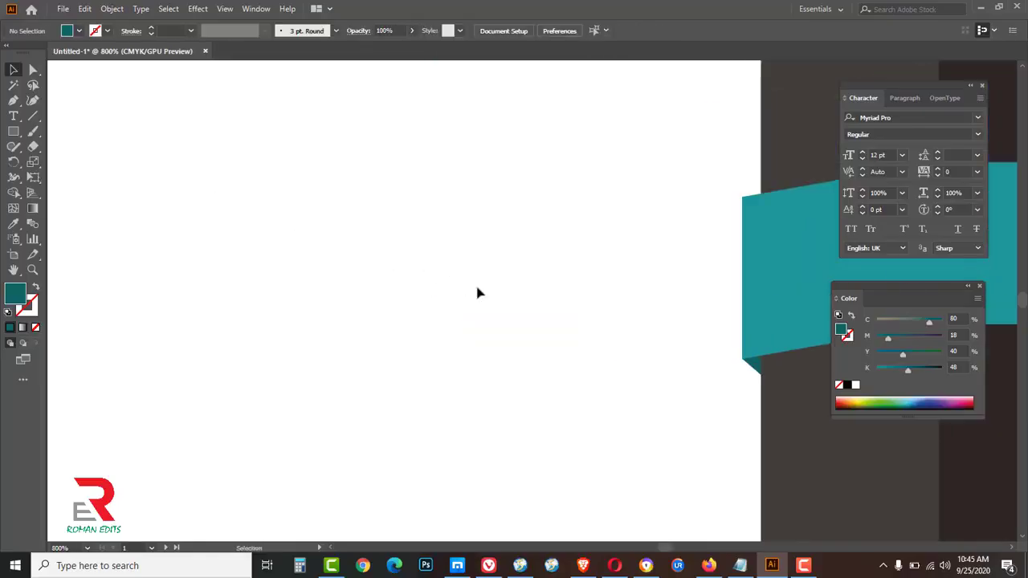
left_click(522, 304, "ctrl+alt")
left_click(523, 304, "ctrl+alt")
left_click_drag(690, 349, 248, 301)
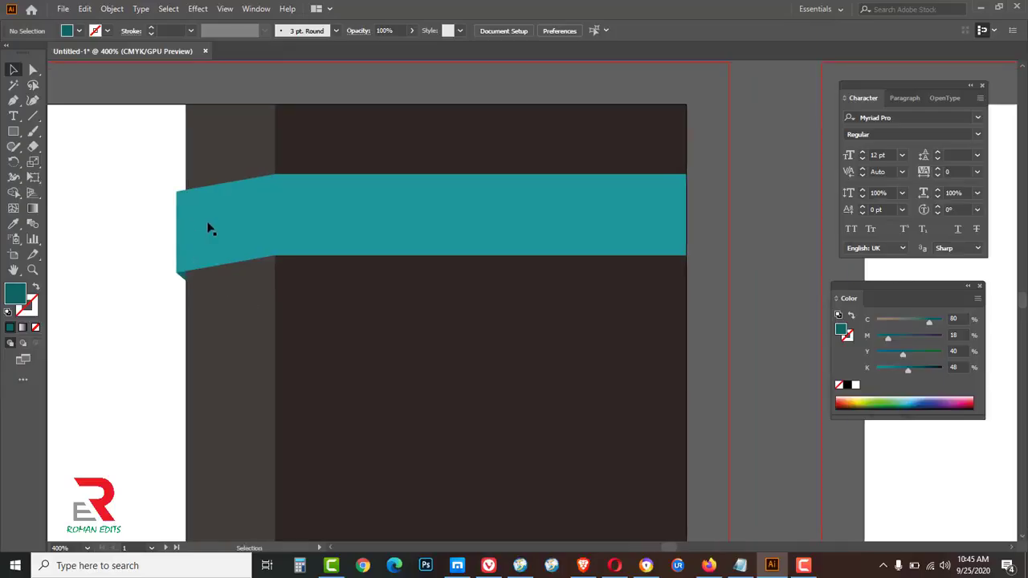
left_click(251, 233)
left_click(405, 219, "shift")
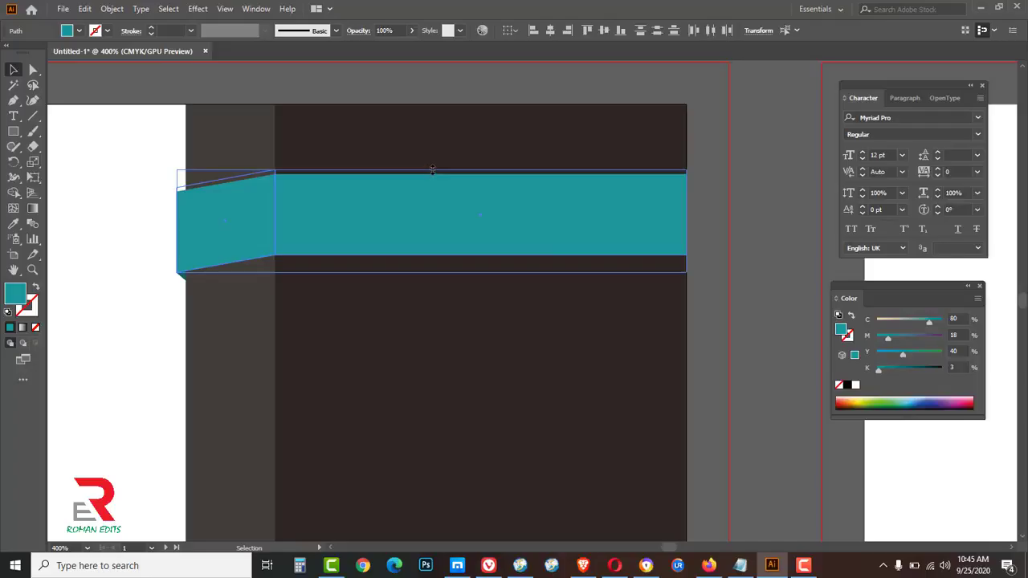
left_click_drag(432, 168, 429, 166)
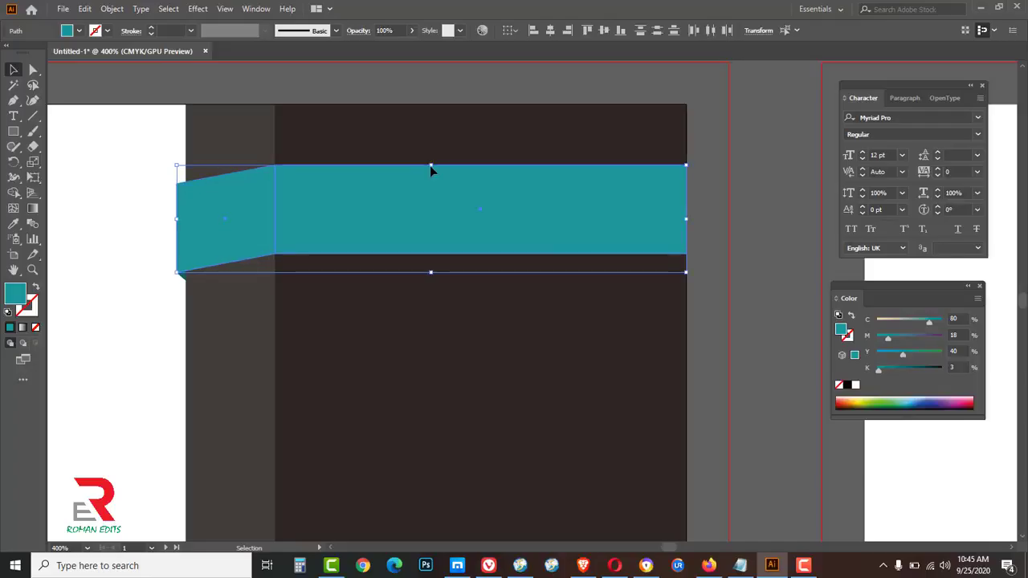
left_click(137, 252)
- Select the band, slanted piece and fold triangle, and duplicate them straight down three times at equal spacing to make four ribbons
left_click_drag(129, 198, 180, 299)
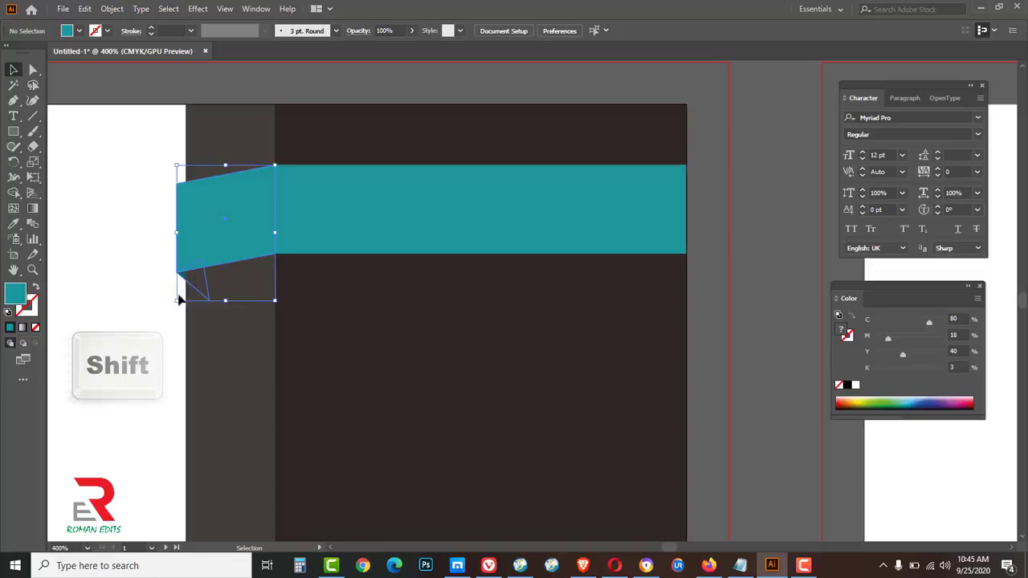
left_click(383, 202, "shift")
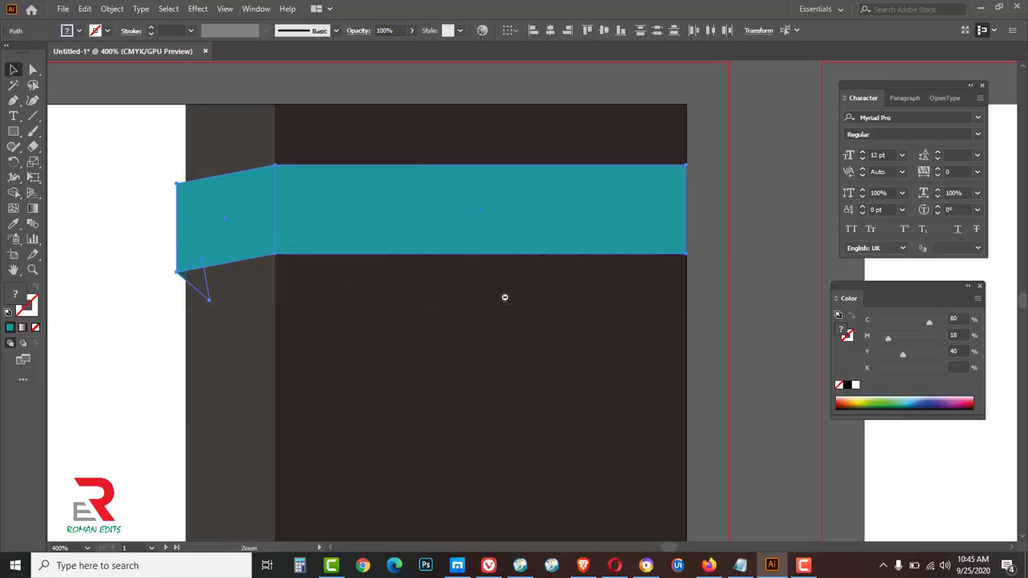
left_click(504, 297, "ctrl+alt")
left_click(504, 297, "ctrl+alt")
left_click(504, 298, "ctrl+alt")
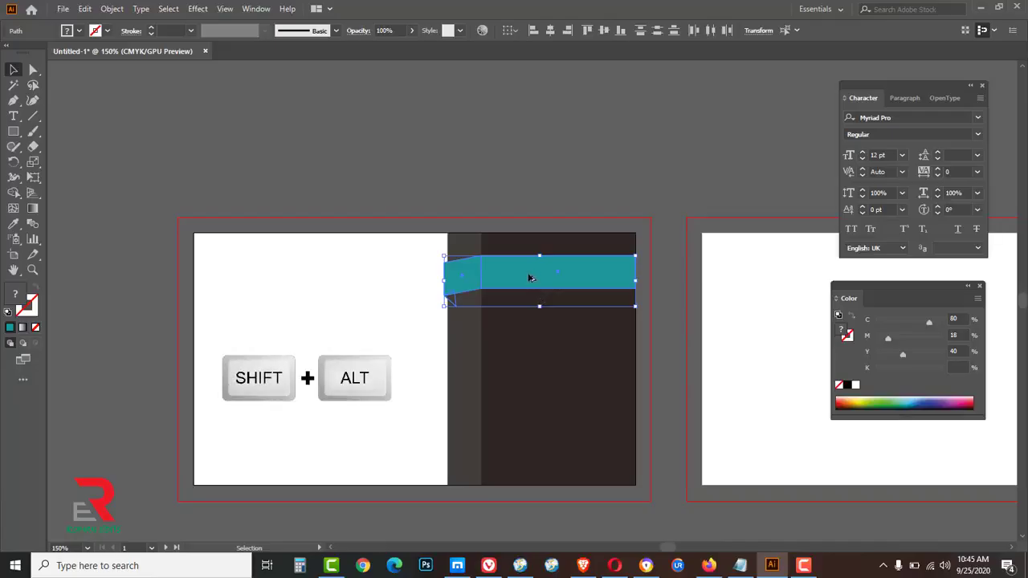
left_click_drag(527, 274, 530, 334)
key("ctrl+d")
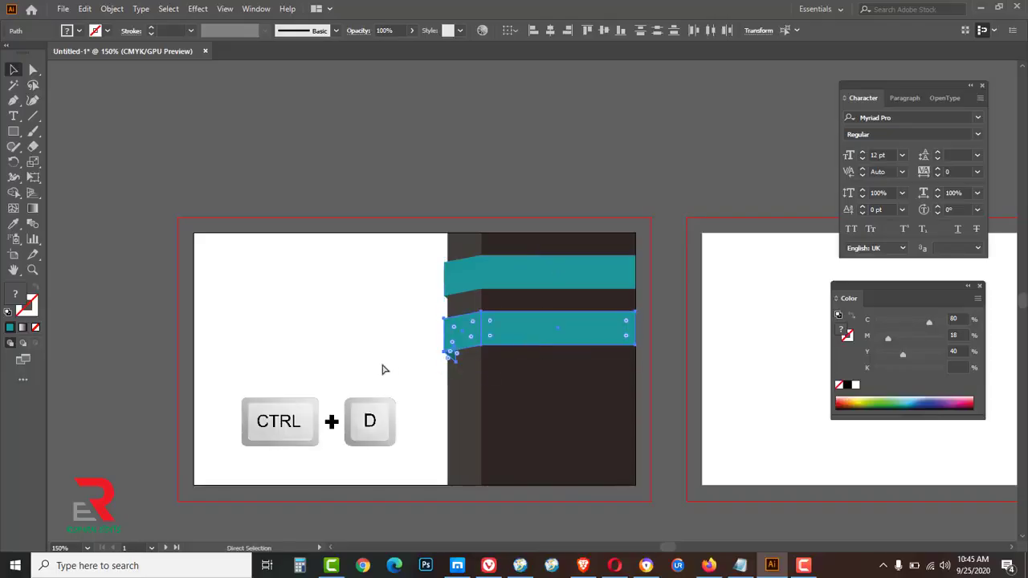
key("ctrl+d")
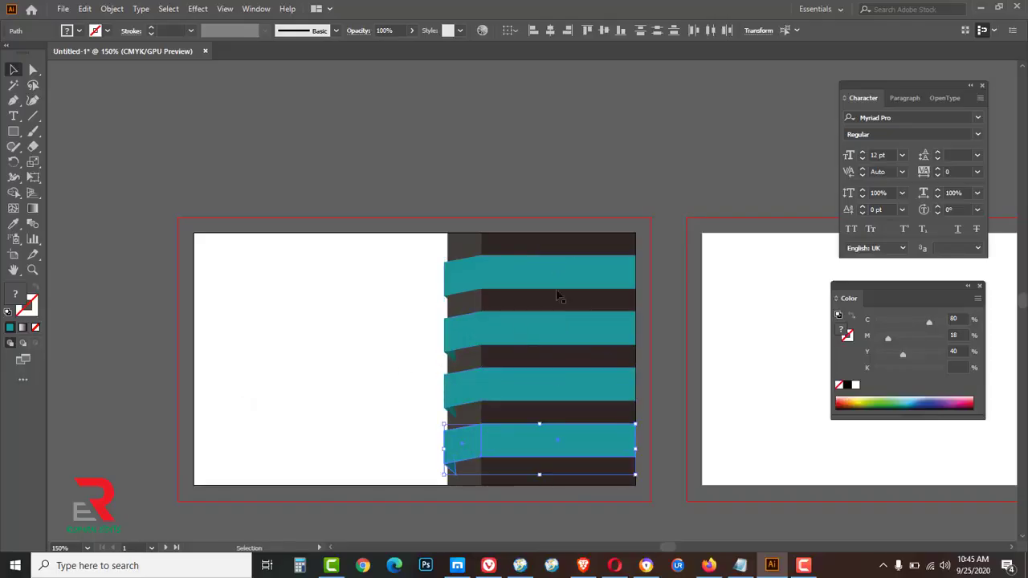
left_click(573, 191)
- Send the dark fold triangles of the three lower ribbons to the back, and deselect them
key("ctrl+=")
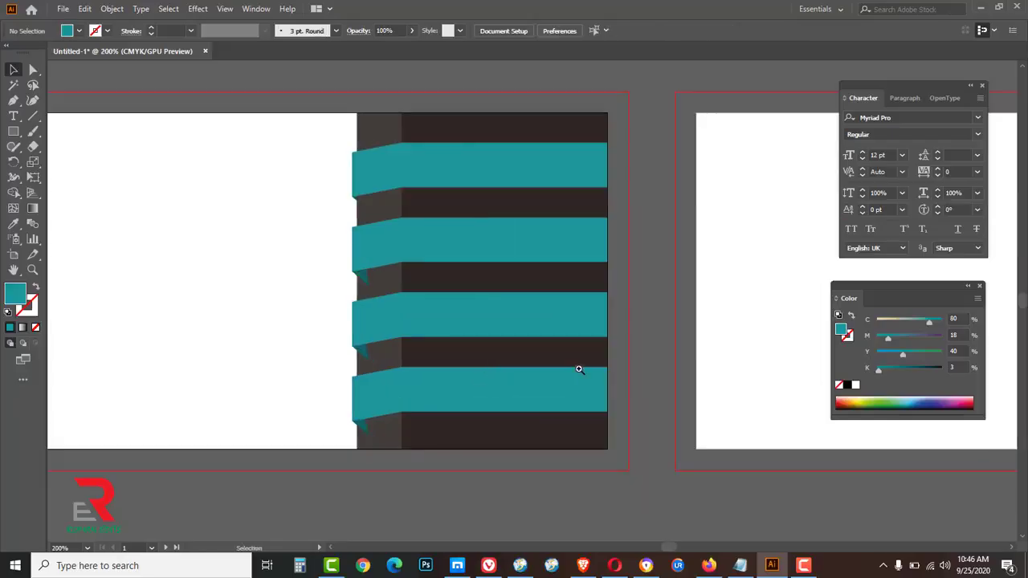
left_click(363, 277)
left_click(365, 361, "shift")
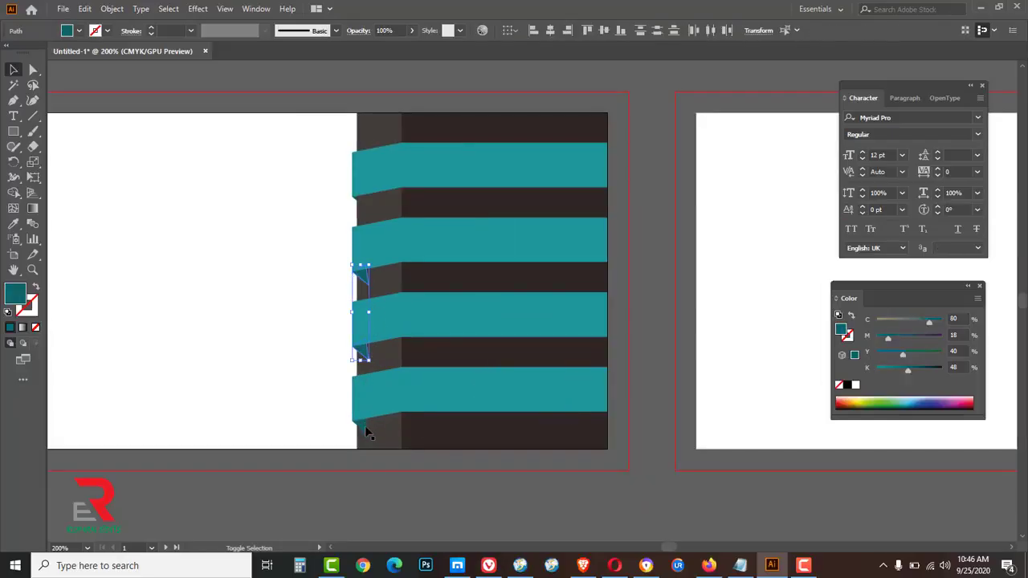
left_click(366, 428, "shift")
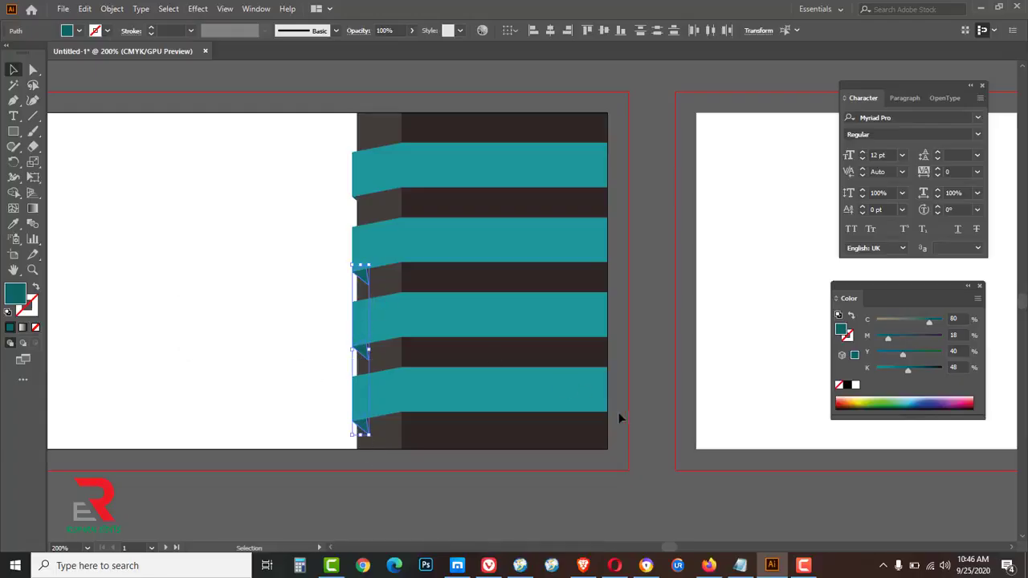
right_click(364, 352)
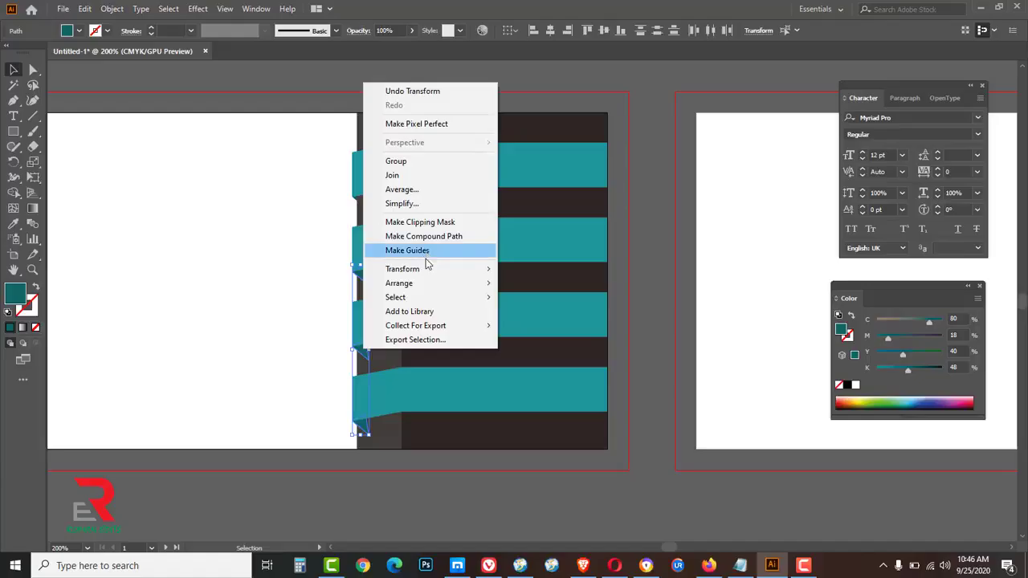
mouse_move(428, 271)
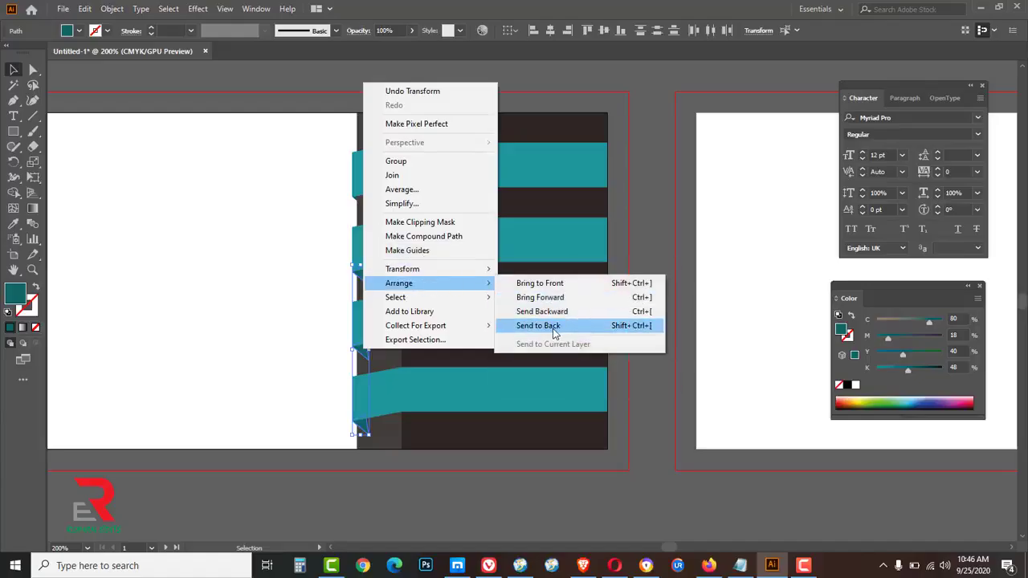
left_click(556, 326)
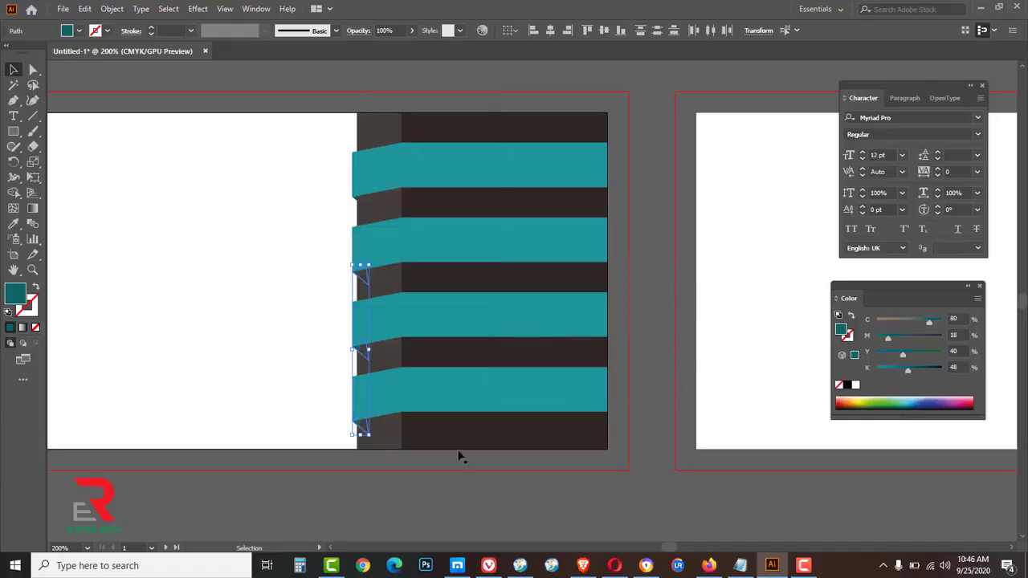
left_click(430, 506)
- Select the dark panels with all four ribbons and duplicate them straight across to the front artboard's left edge
left_click_drag(339, 153, 639, 441)
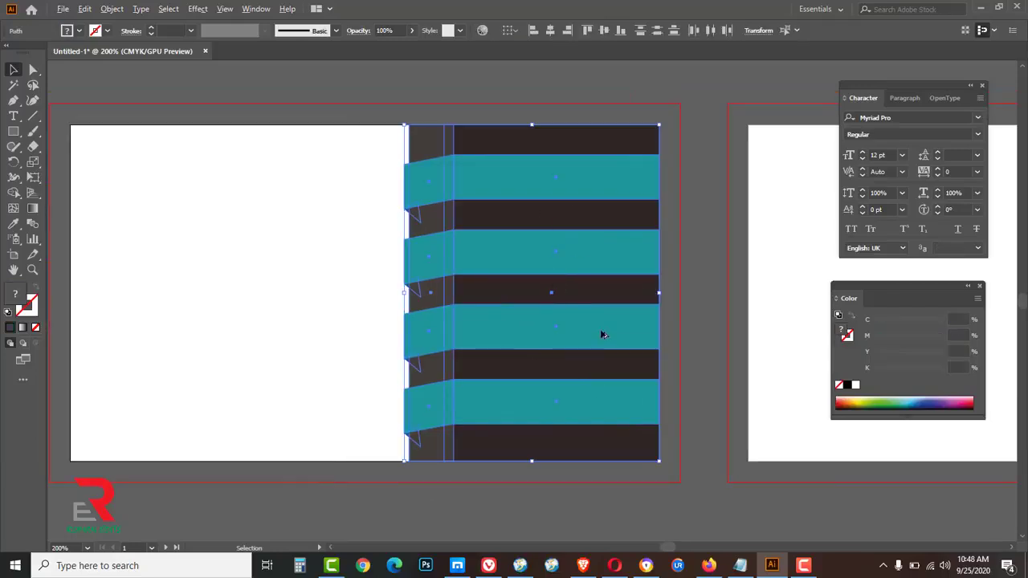
left_click_drag(602, 335, 251, 320)
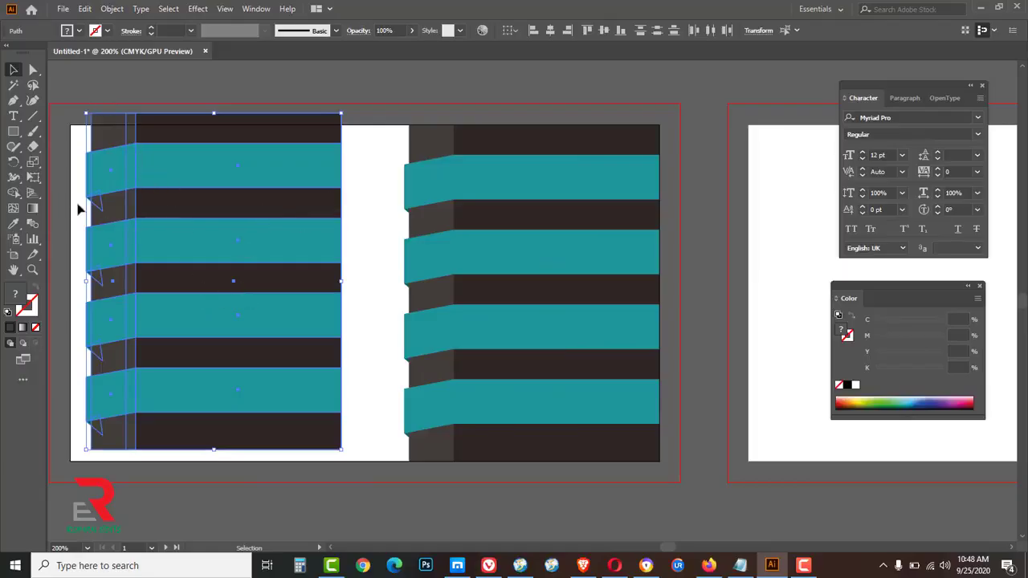
key("a")
key("ctrl+z")
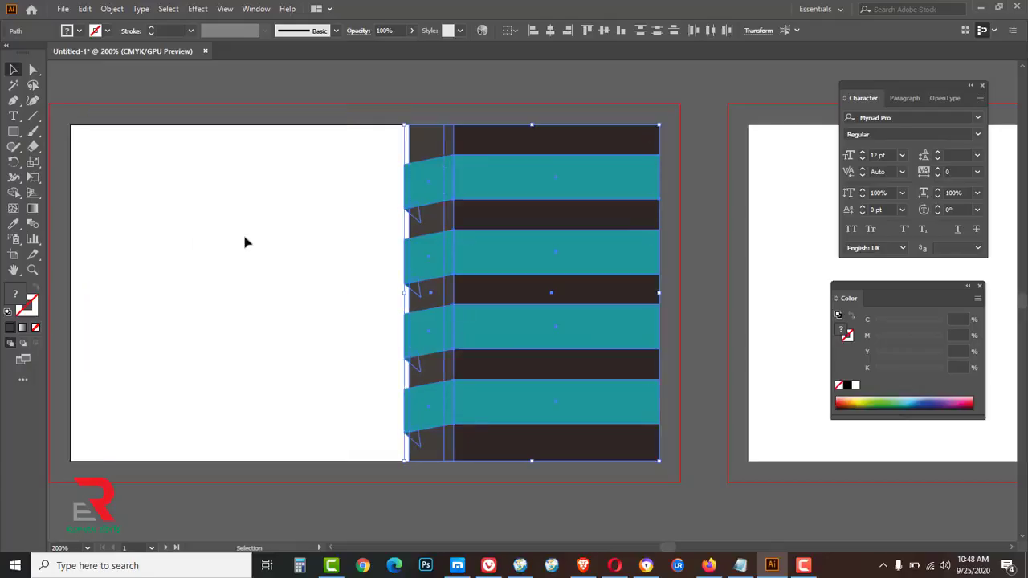
key("shift+alt")
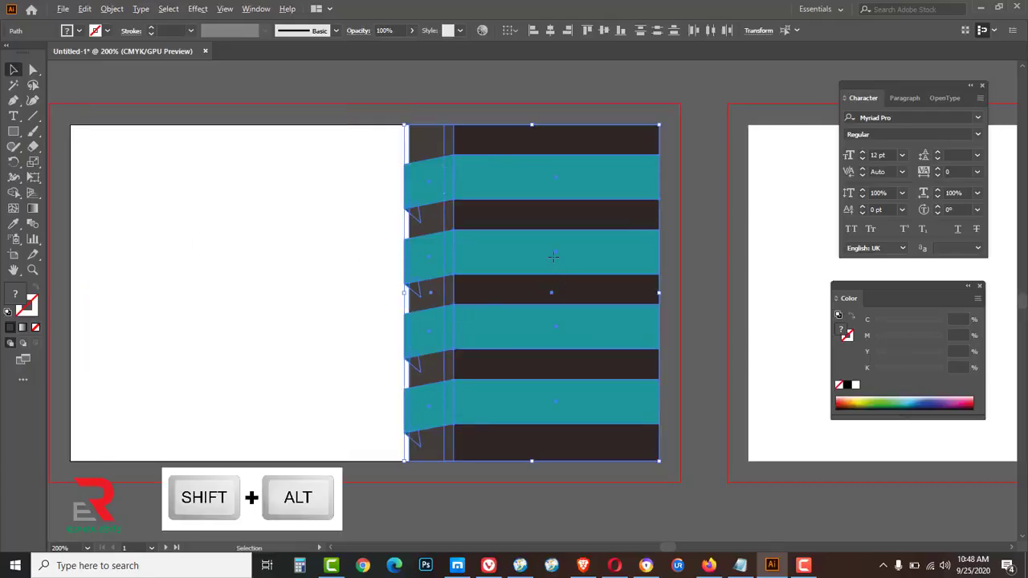
left_click_drag(553, 257, 222, 278)
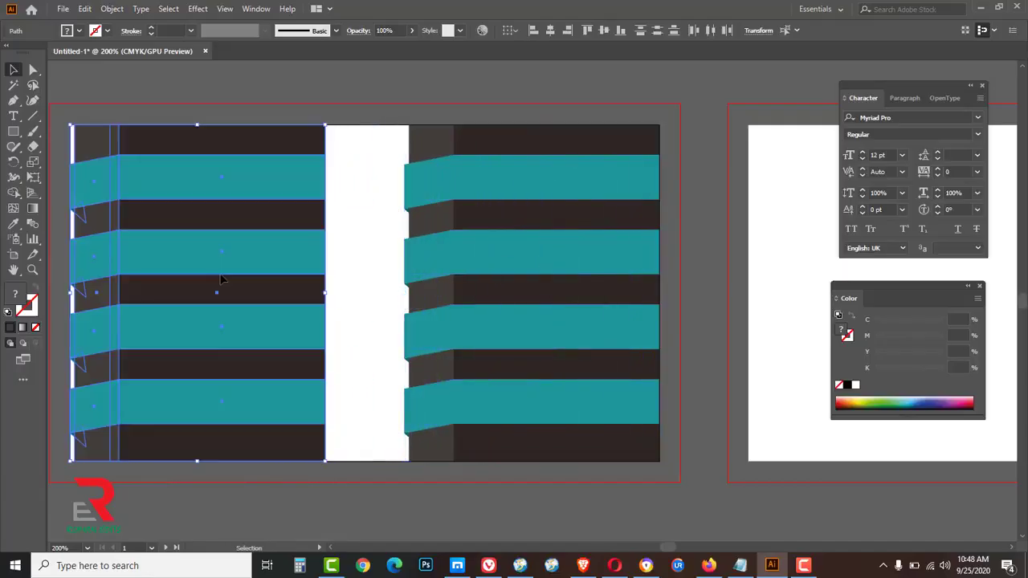
- Reflect the selected copy of the dark panels and ribbons across the vertical axis
right_click(216, 259)
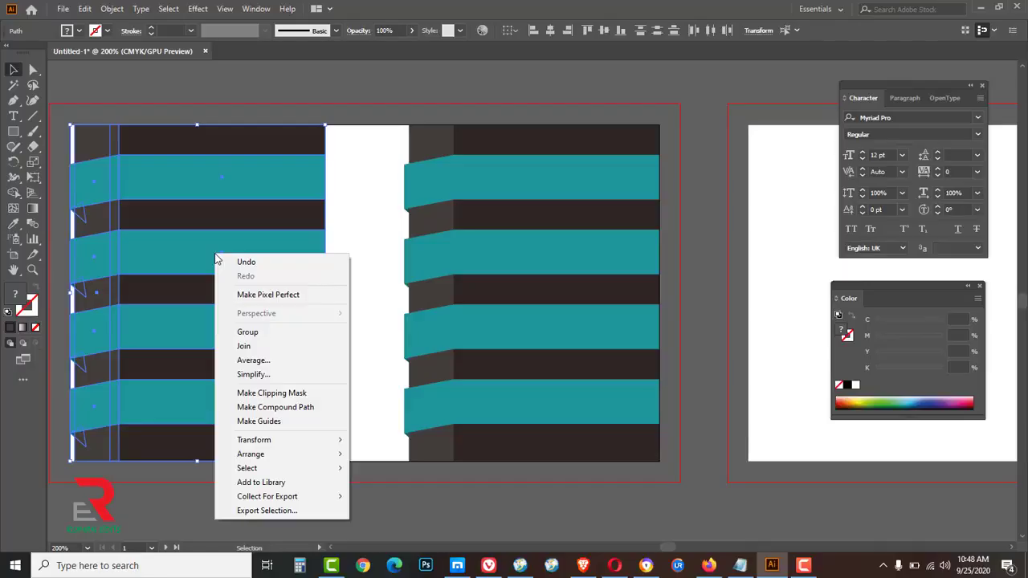
mouse_move(282, 450)
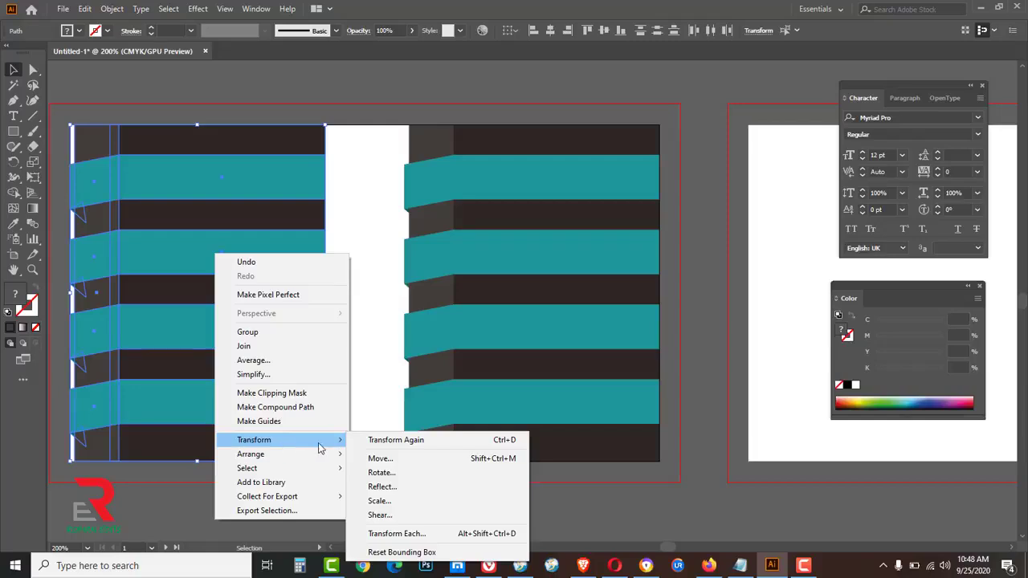
left_click(392, 487)
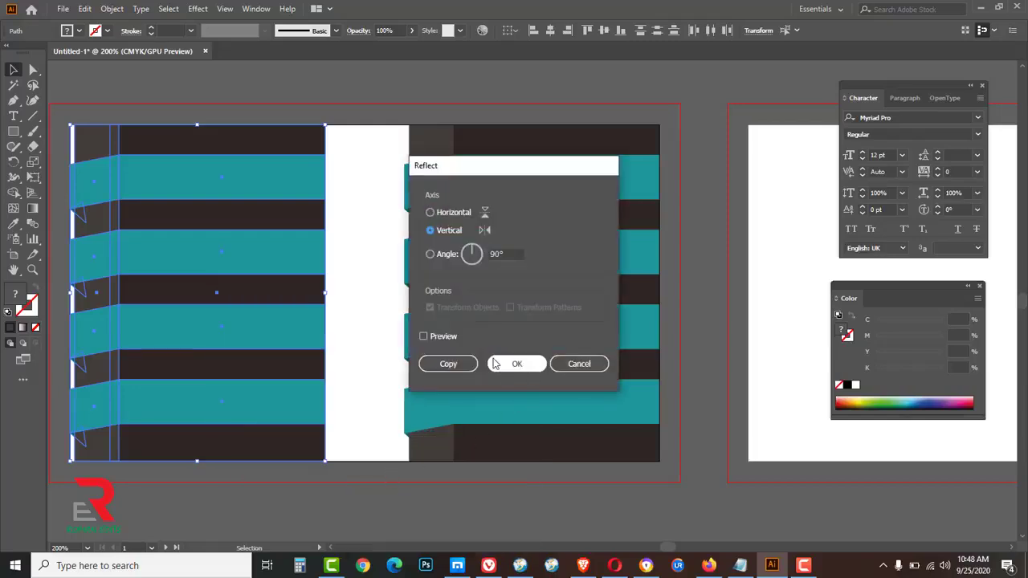
left_click(423, 336)
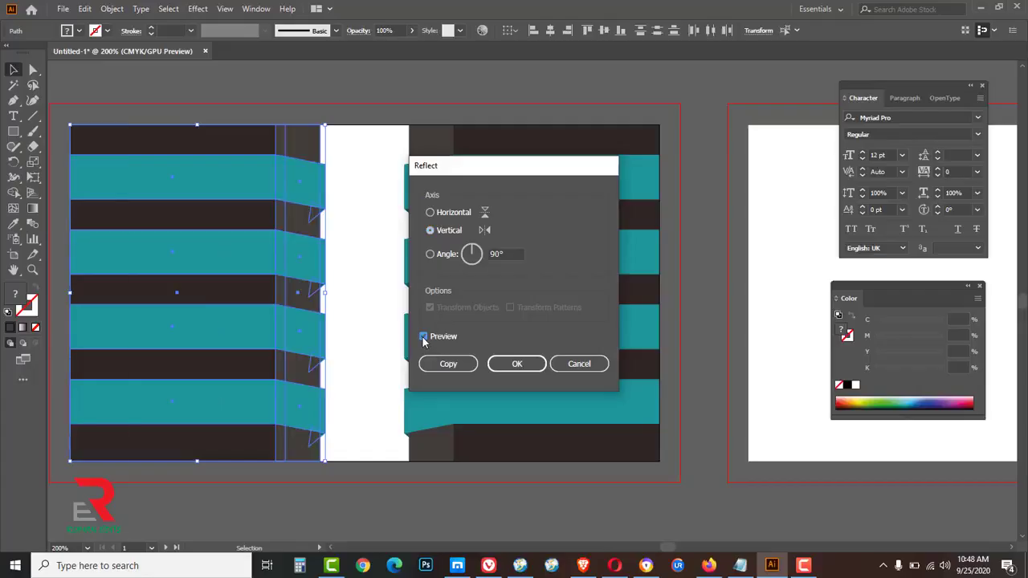
left_click(518, 365)
- Move the mirrored copy's overhanging outer anchor points in to the front artboard's left edge, and deselect them
key("space")
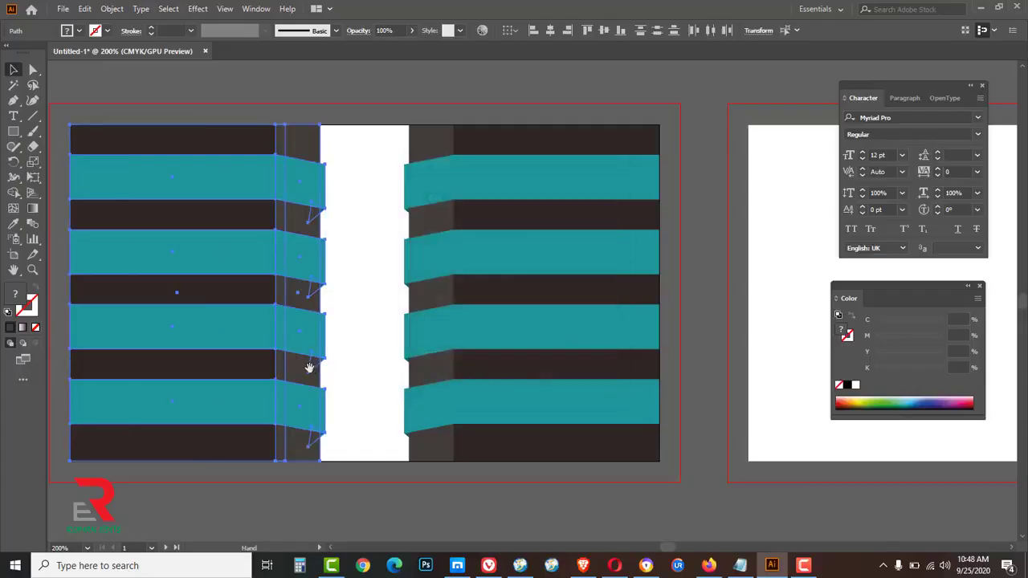
left_click_drag(257, 368, 346, 353)
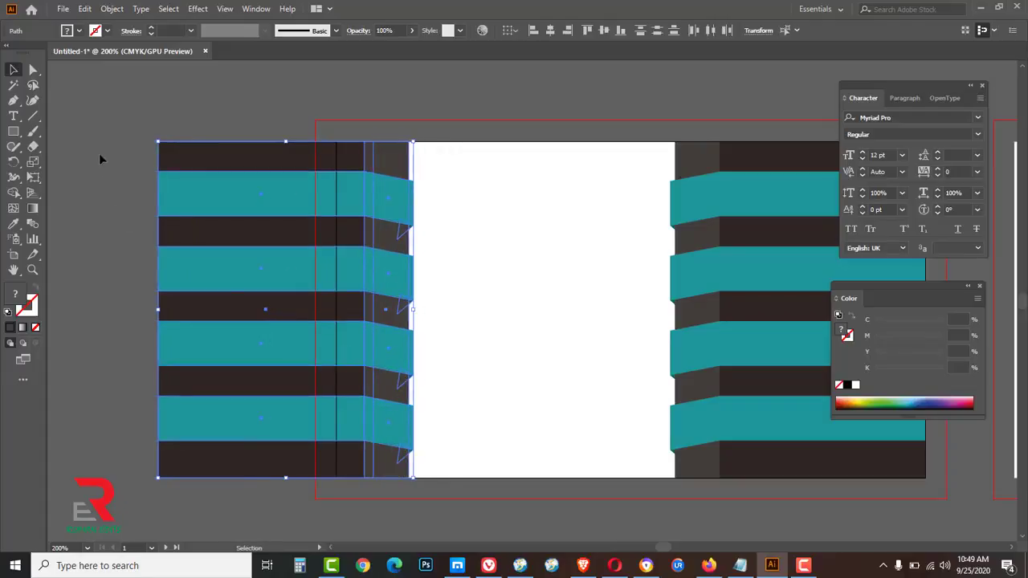
left_click(33, 70)
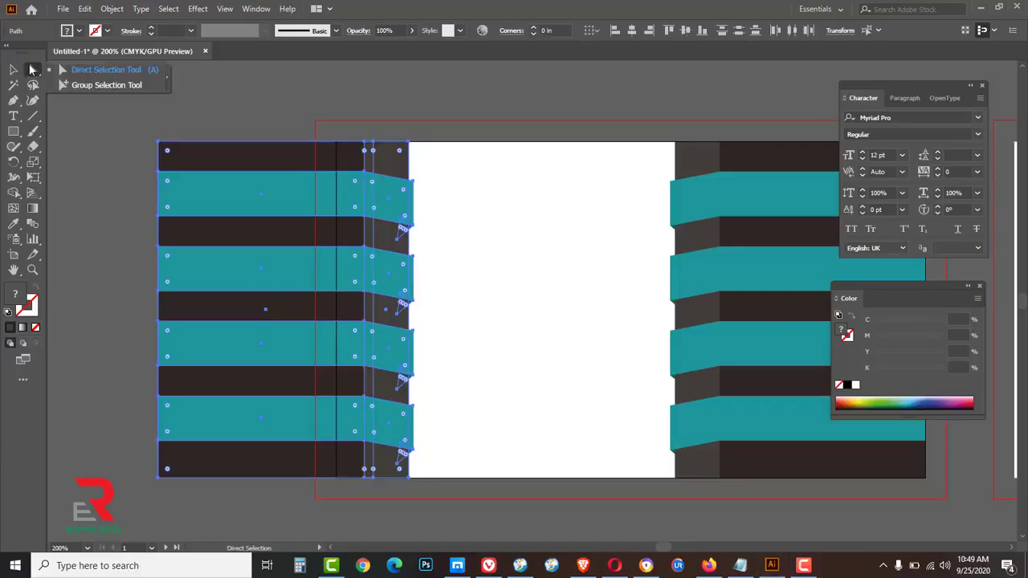
left_click(105, 74)
left_click_drag(127, 125, 195, 464)
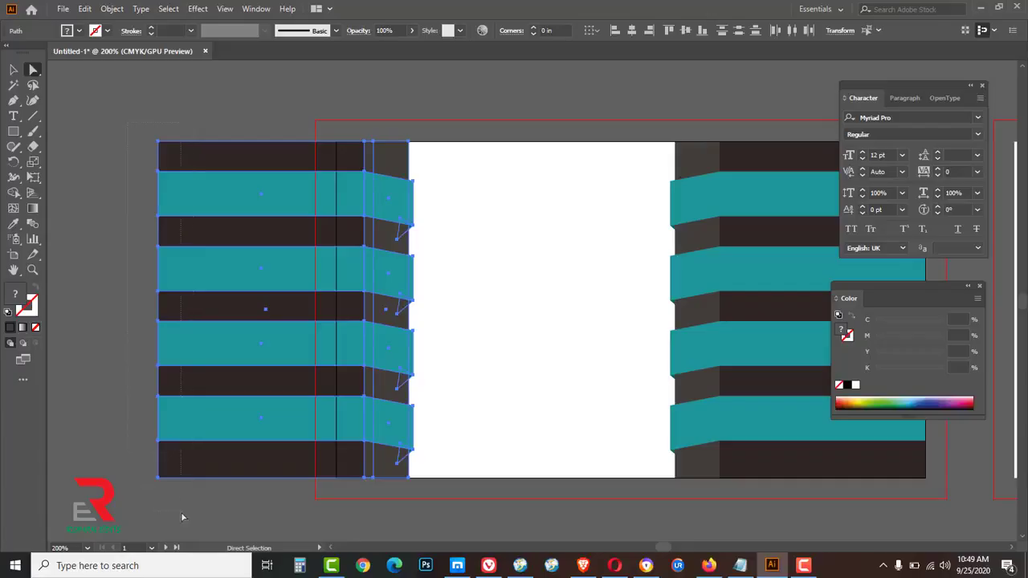
left_click_drag(182, 518, 182, 517)
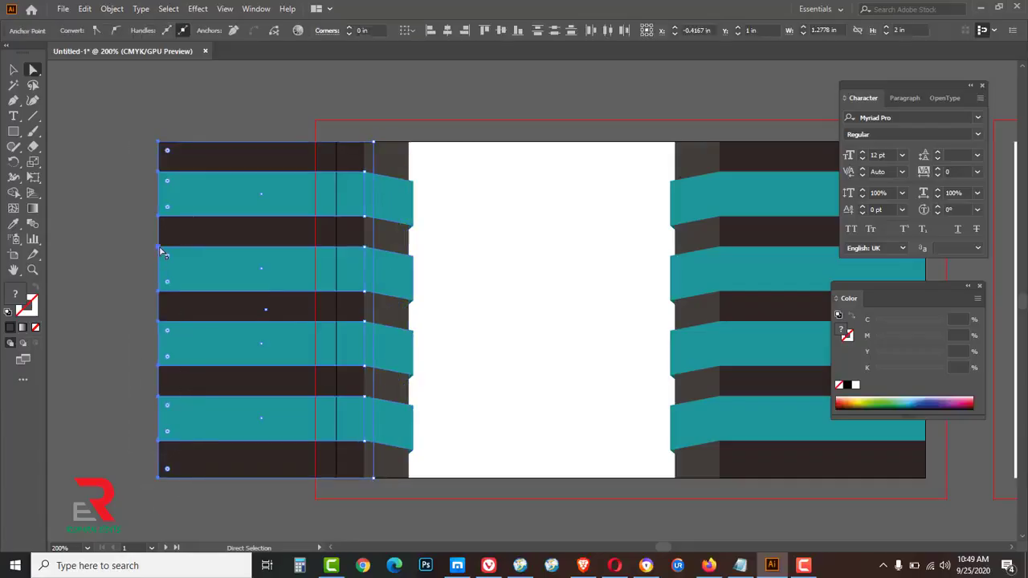
left_click_drag(159, 247, 335, 256)
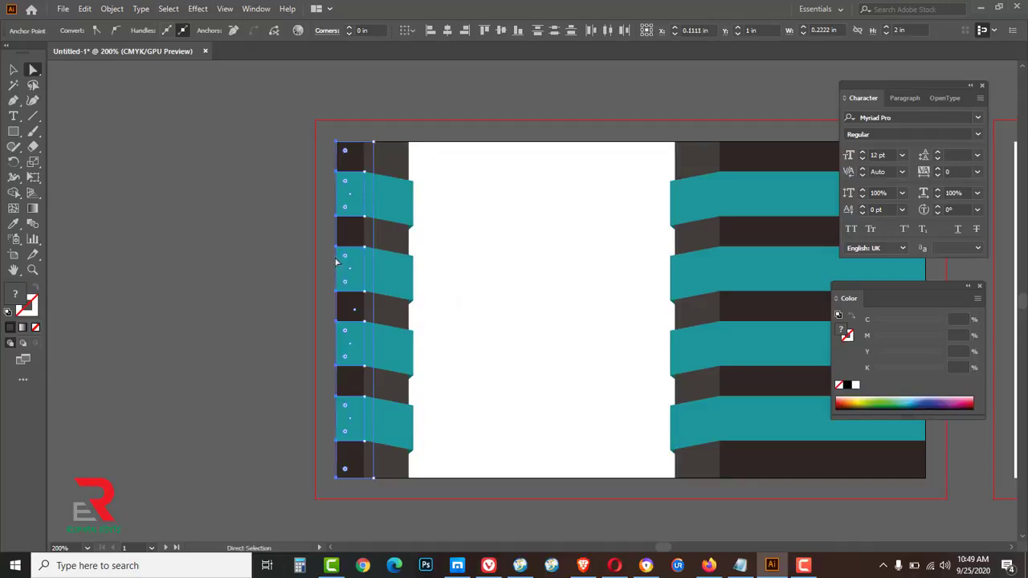
left_click(260, 246)
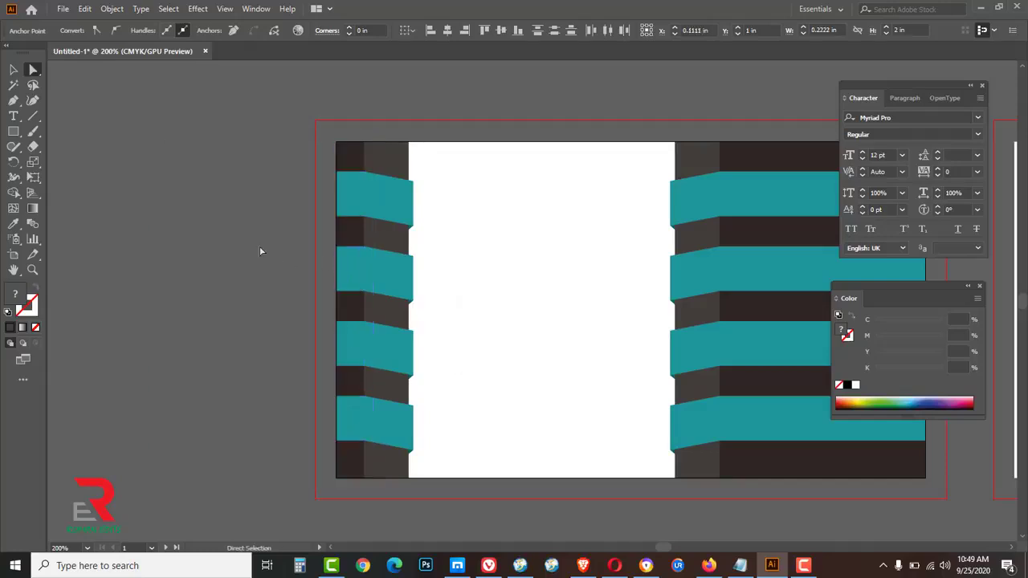
- Open the existing business card file Untitled-1.ai
left_click(571, 291, "ctrl+alt")
left_click_drag(696, 340, 457, 338)
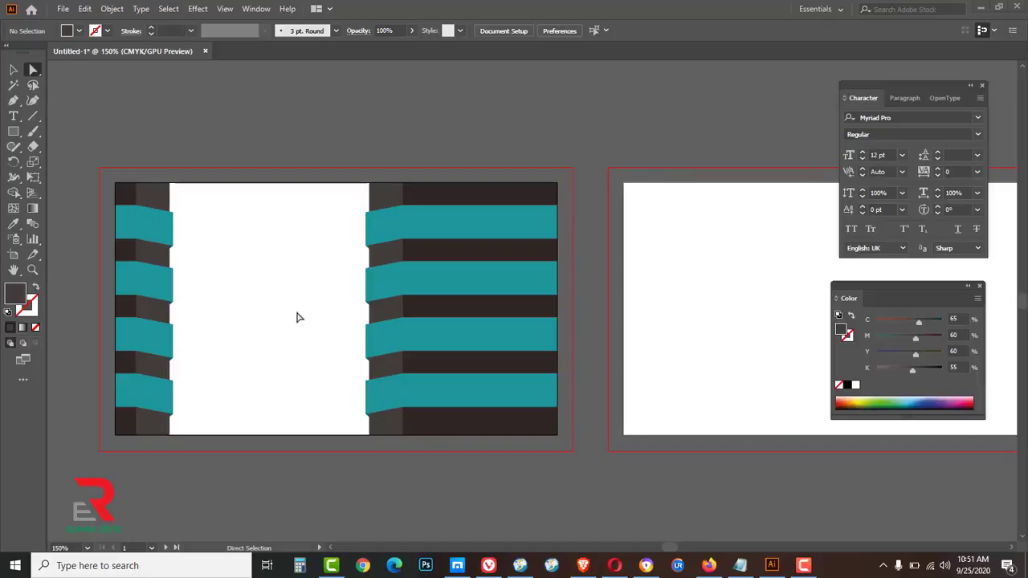
left_click(64, 11)
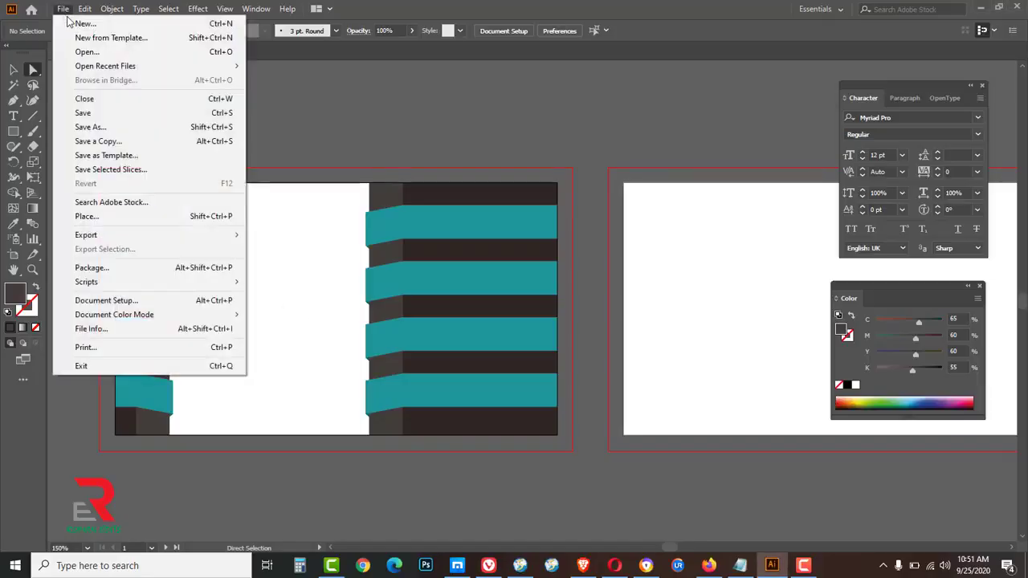
left_click(87, 52)
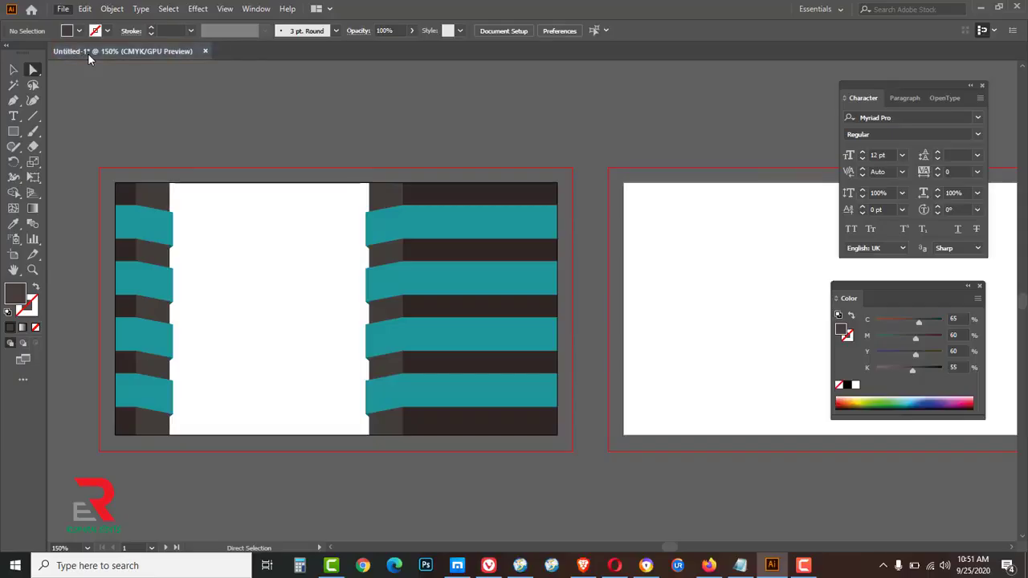
double_click(473, 113)
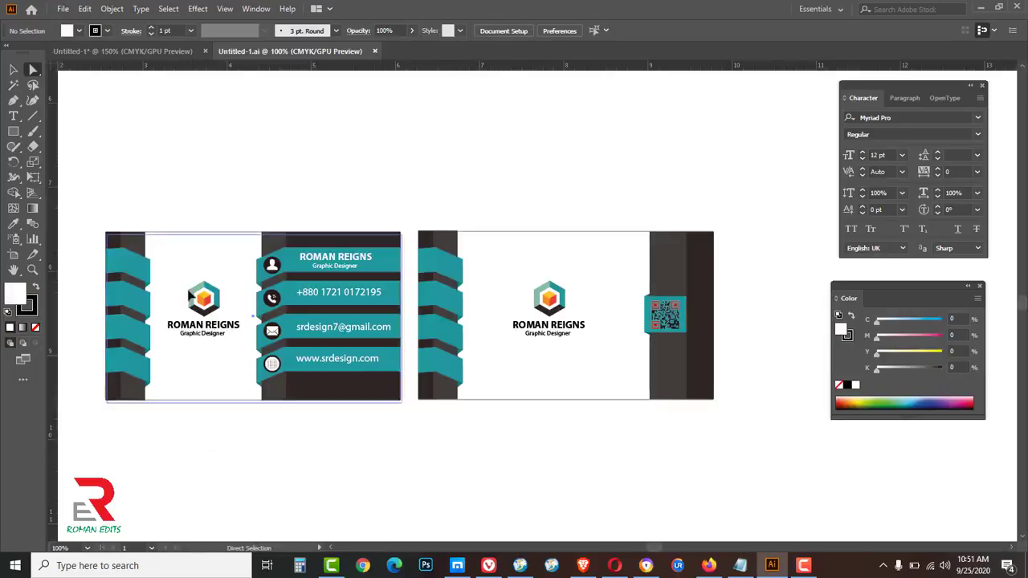
- Delete the front card's white background and move its logo with name and title above the card
left_click(205, 333)
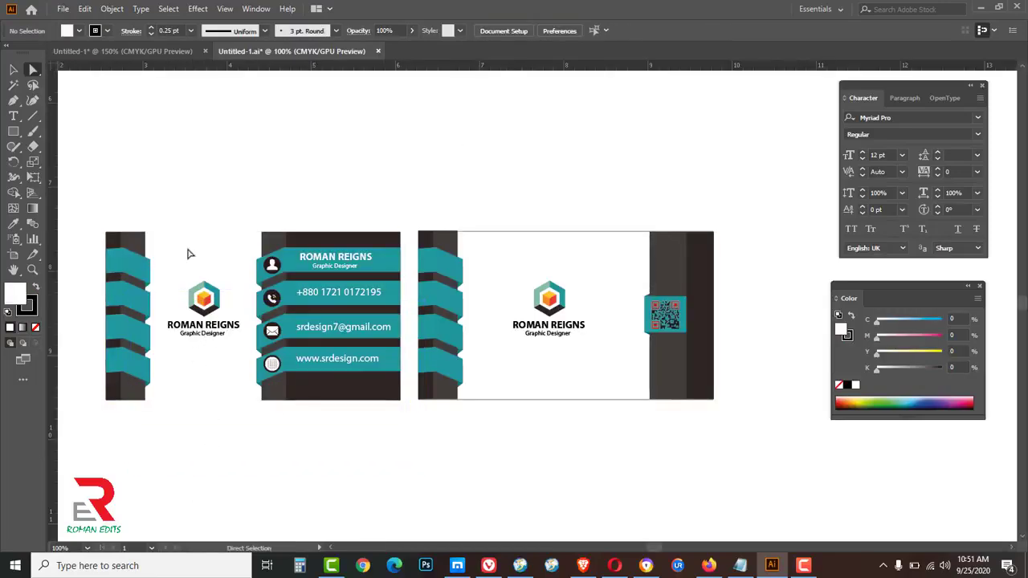
left_click_drag(188, 251, 226, 320)
left_click(14, 70)
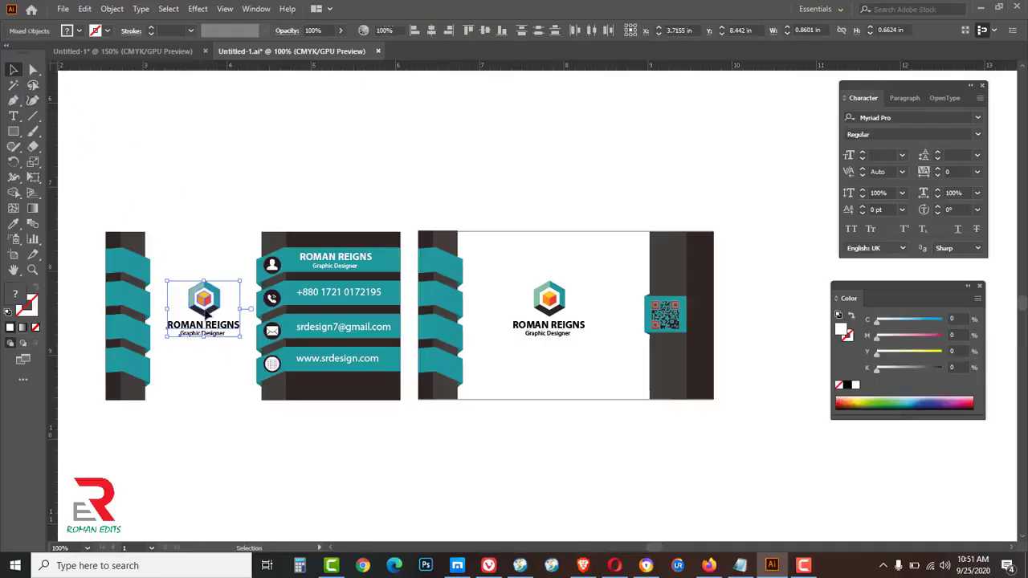
left_click_drag(210, 295, 244, 141)
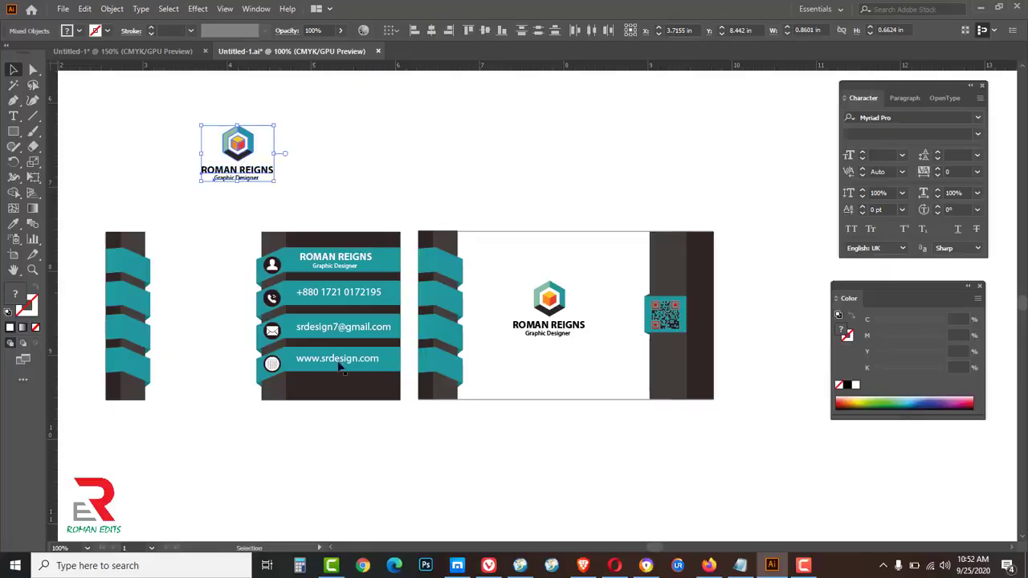
- Delete all dark panels and teal ribbons of the front card, keeping its icons and contact text
left_click_drag(93, 217, 163, 424)
key("Delete")
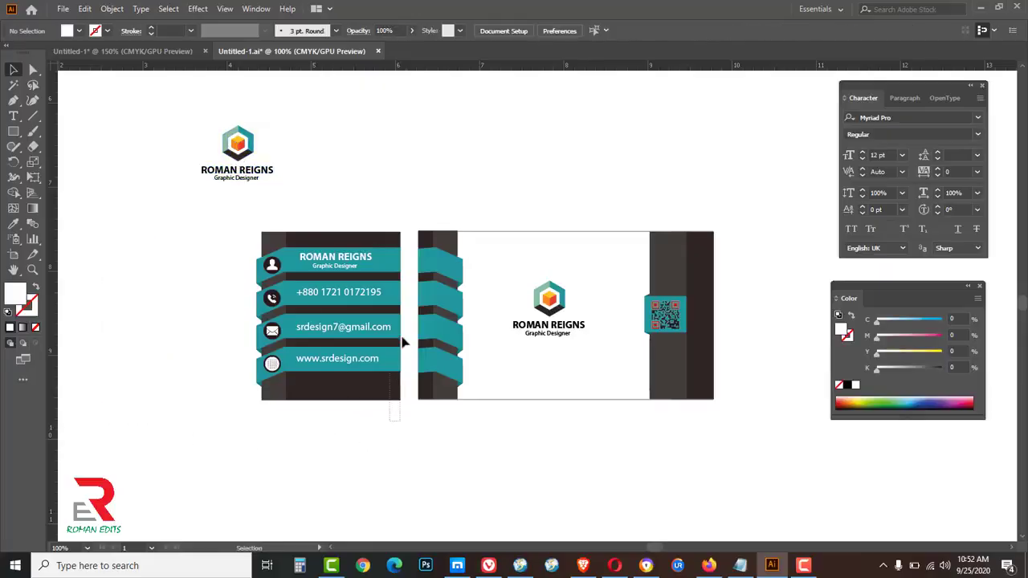
left_click_drag(401, 337, 390, 404)
left_click_drag(395, 217, 393, 376)
left_click(391, 399)
key("Delete")
left_click(400, 225)
key("Delete")
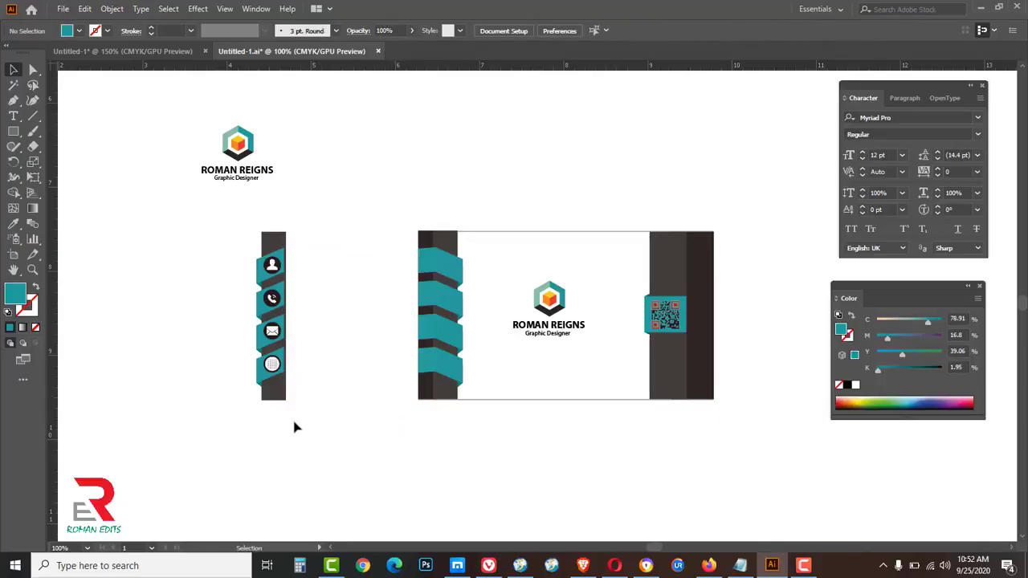
left_click(278, 397)
key("Delete")
left_click_drag(226, 239, 259, 421)
key("Delete")
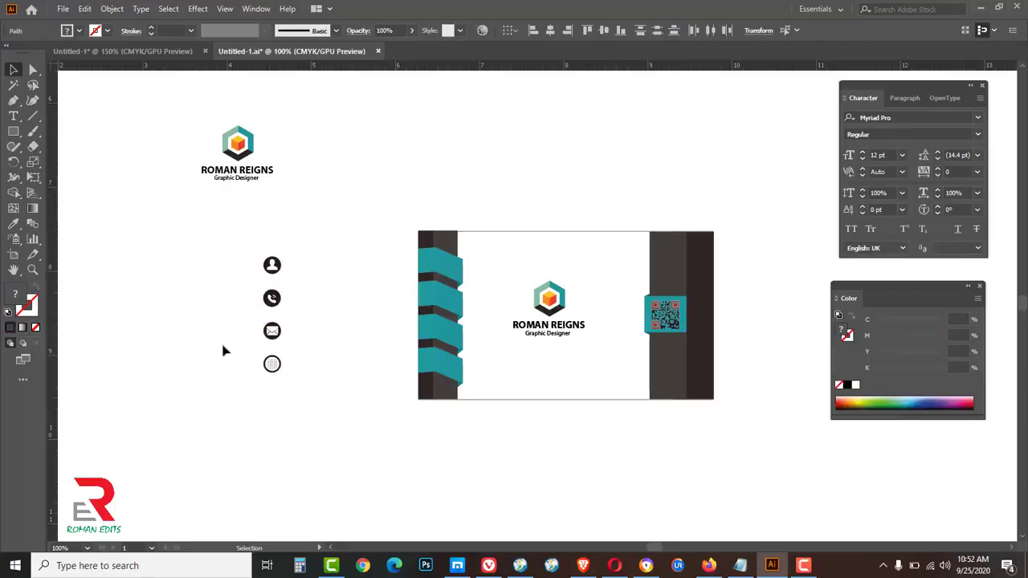
- Move the icons with contact text and the QR code close to the logo, and delete the rest of the back card
left_click_drag(210, 237, 386, 423)
left_click_drag(274, 267, 171, 226)
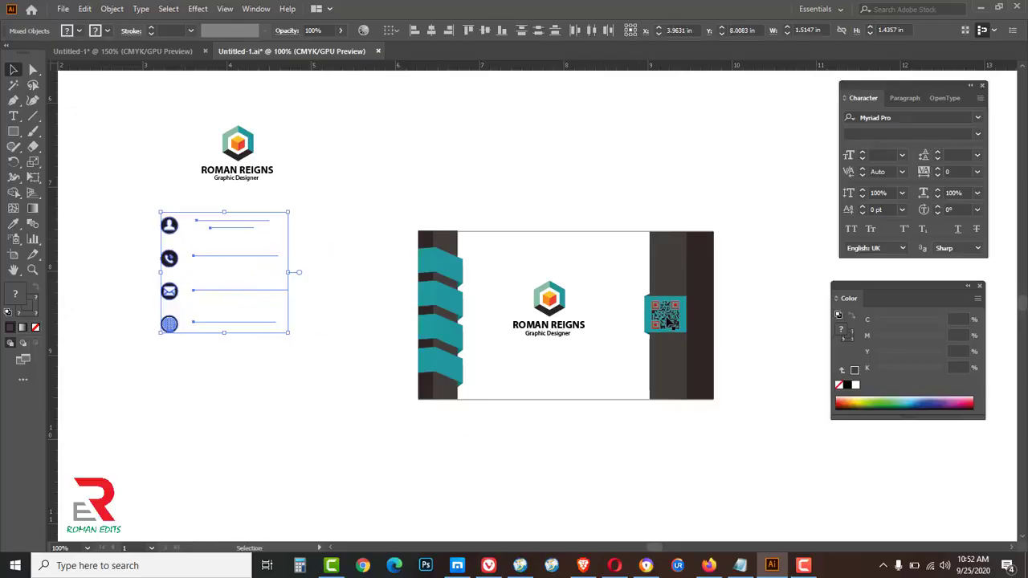
left_click(647, 301)
left_click_drag(648, 301, 361, 172)
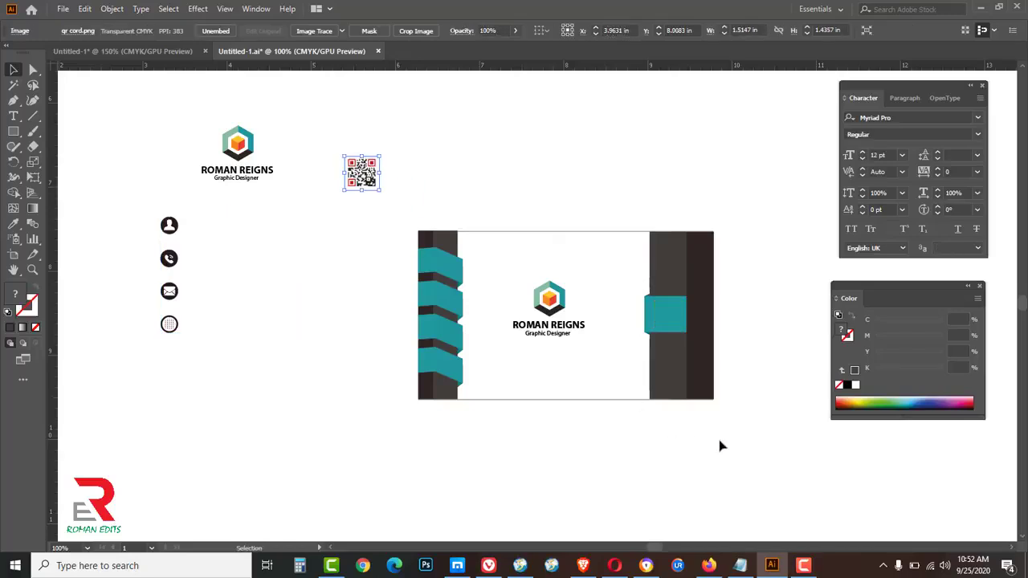
left_click_drag(541, 345, 385, 215)
key("Delete")
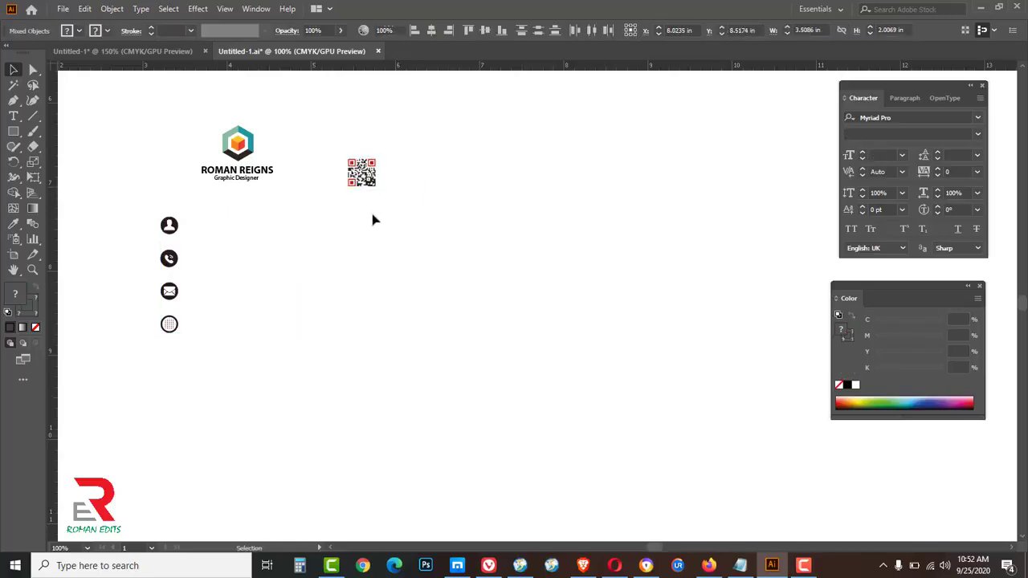
- Copy the logo, QR code, icons and contact text, and paste them into the new Untitled-1 card document
key("ctrl+a")
left_click(193, 170)
left_click_drag(94, 121, 493, 418)
key("ctrl+c")
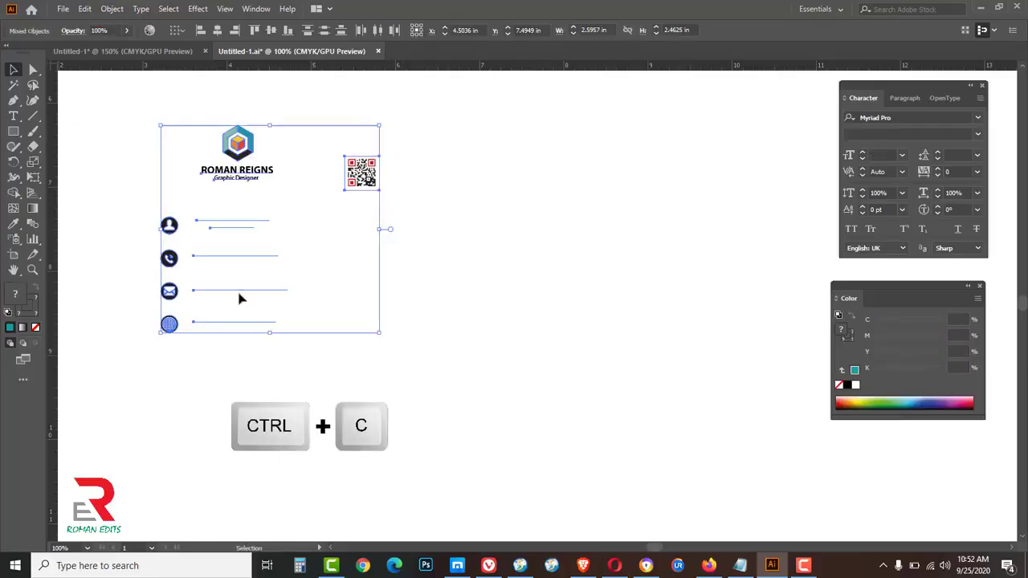
left_click(120, 50)
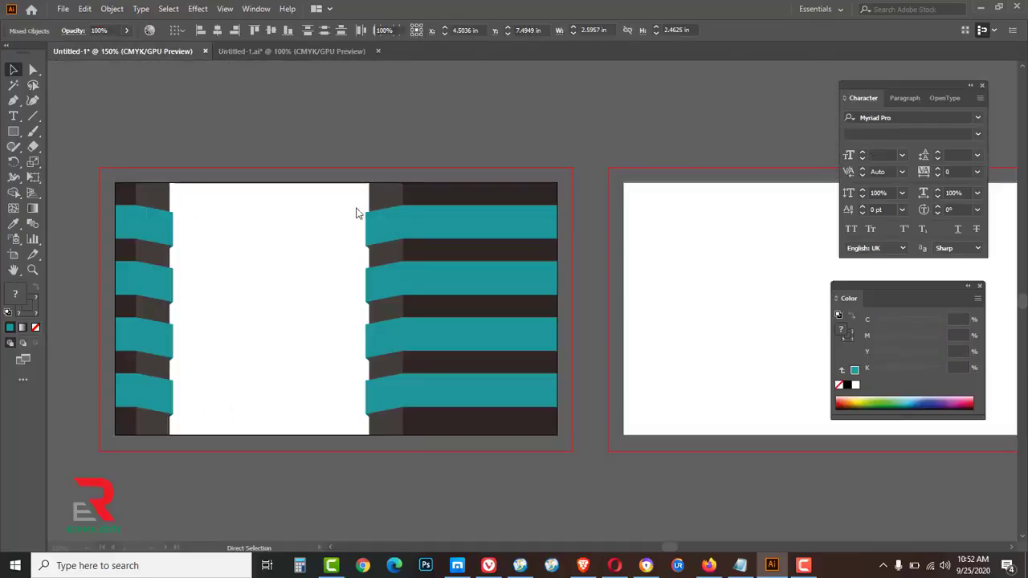
key("ctrl+v")
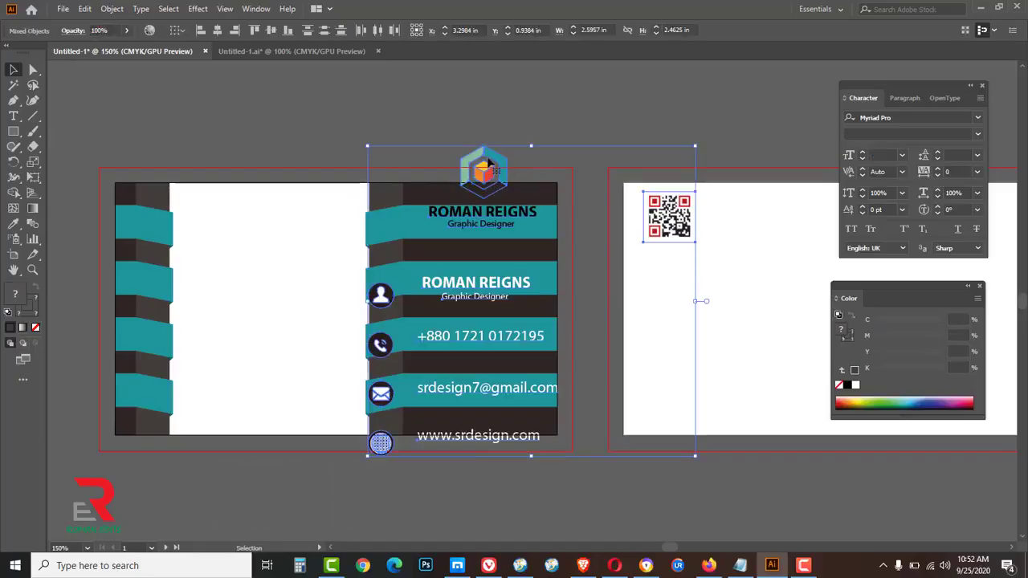
- Move the pasted elements off the card to above the front artboard, and the QR code to above the back artboard
left_click_drag(488, 163, 342, 87)
key("space")
left_click_drag(380, 223, 392, 442)
left_click_drag(366, 331, 380, 114)
left_click(666, 227)
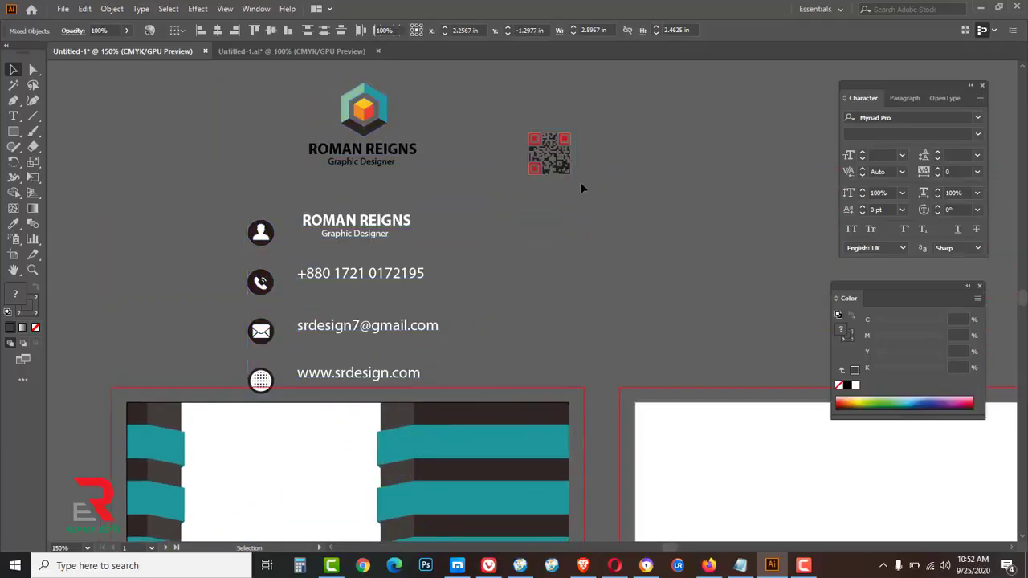
left_click_drag(548, 150, 762, 232)
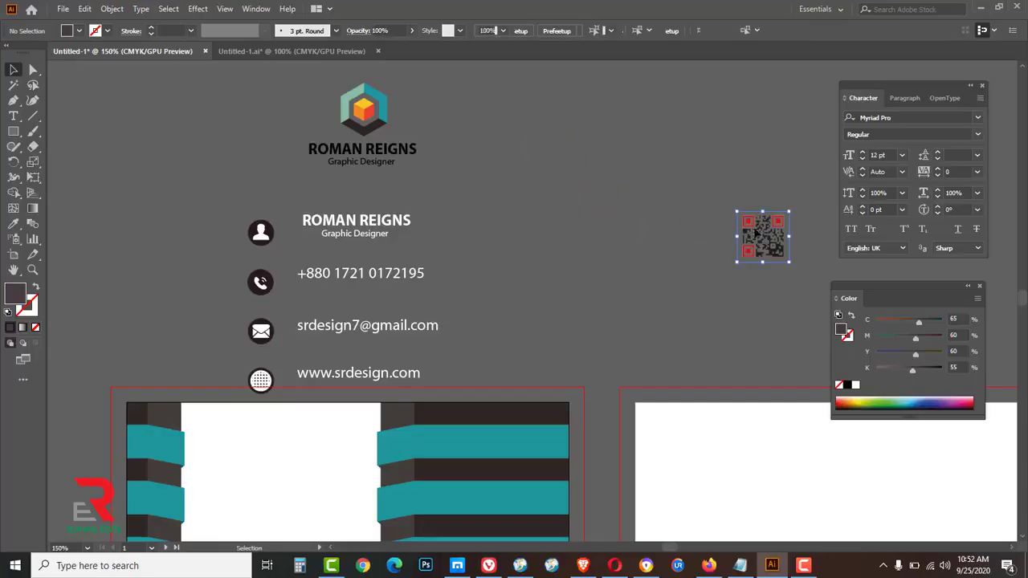
- Move the logo with name and title into the middle of the front card's white area, and deselect it
left_click(530, 268, "ctrl+alt")
left_click_drag(505, 243, 506, 145)
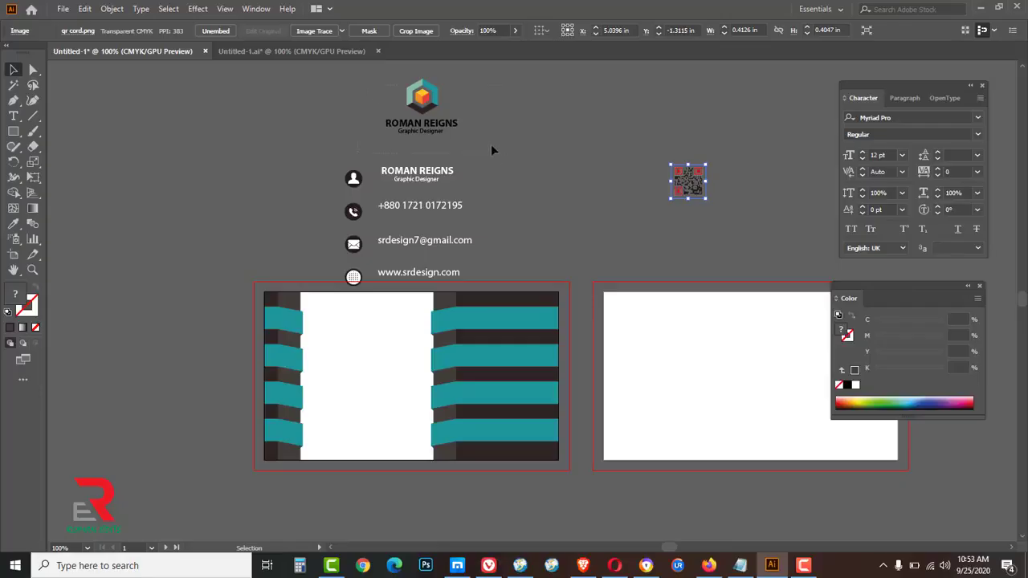
left_click(432, 95)
left_click_drag(435, 95, 378, 356)
left_click(525, 212)
- Place the name with title, phone number, e-mail and website texts on the first to fourth ribbons of the front card
key("ctrl+plus")
mouse_move(525, 212)
left_mouse_down()
mouse_move(530, 187)
mouse_move(527, 213)
left_mouse_up()
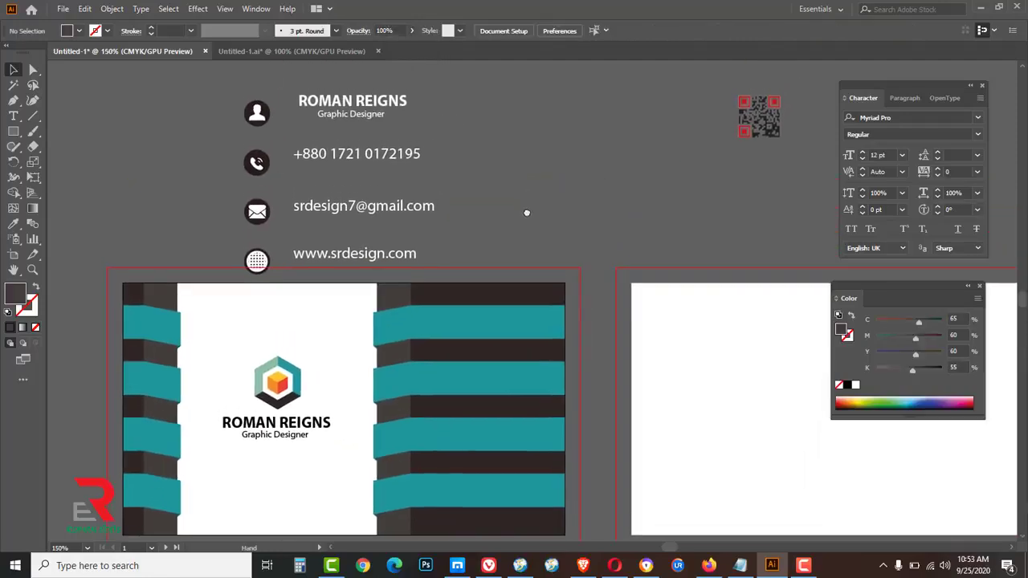
left_click(381, 114)
left_click_drag(380, 107, 507, 316)
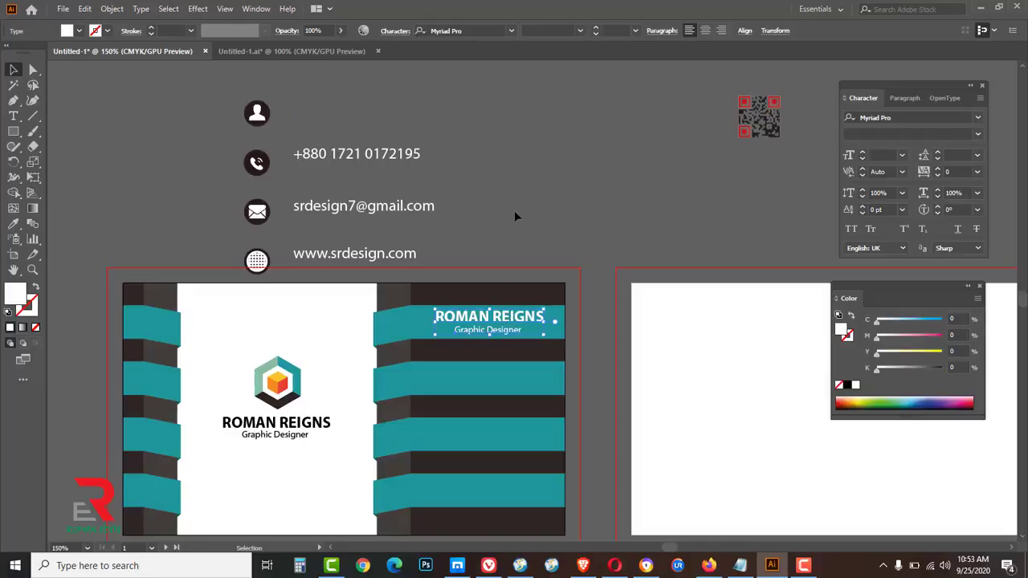
left_click(314, 131)
left_click_drag(342, 155, 471, 380)
left_click_drag(517, 460, 515, 391)
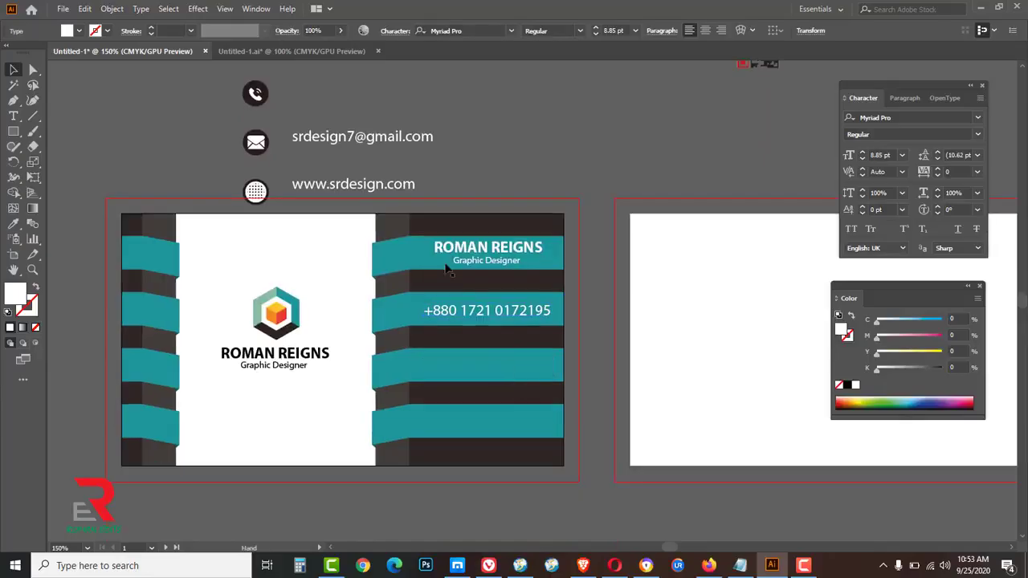
left_click_drag(371, 141, 493, 366)
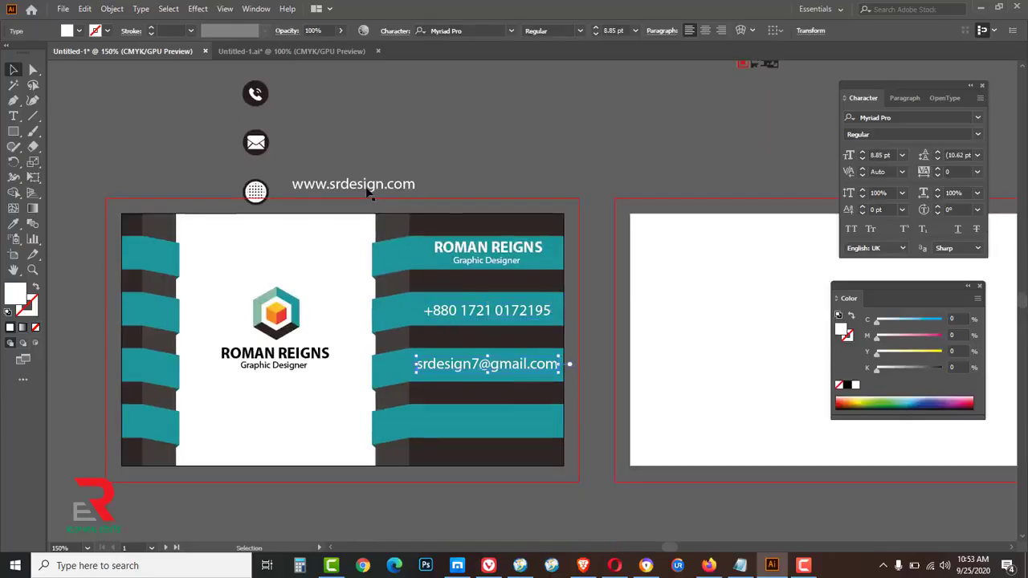
left_click_drag(368, 191, 502, 430)
- Place the person, phone, envelope and globe icons on the folded ends of the front card's first to fourth contact ribbons
left_click(358, 156)
left_click_drag(358, 156, 302, 116)
left_click_drag(306, 119, 440, 330)
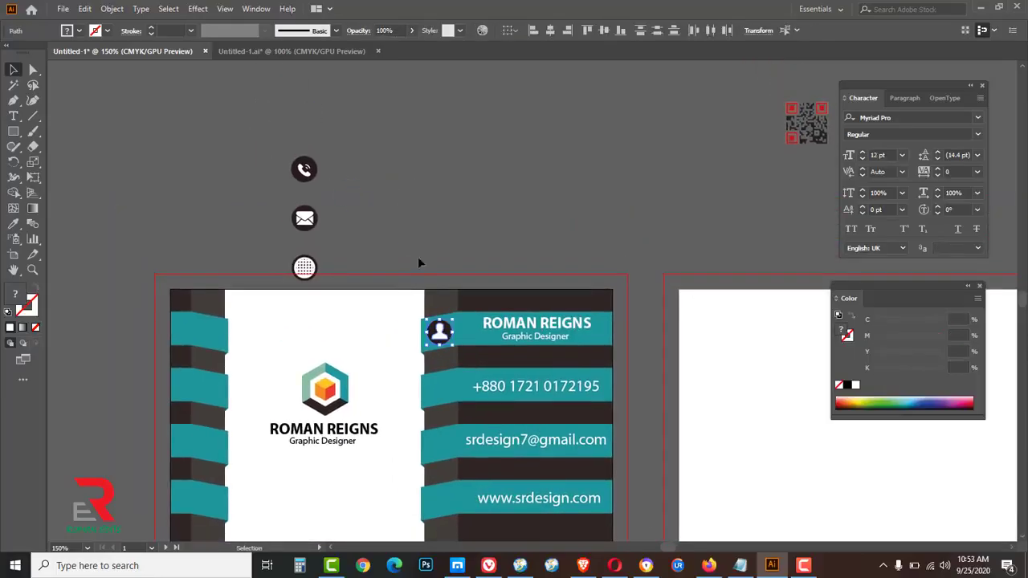
left_click(333, 188)
left_click_drag(305, 169, 439, 388)
left_click(278, 194)
left_click_drag(305, 218, 416, 336)
left_click(273, 153)
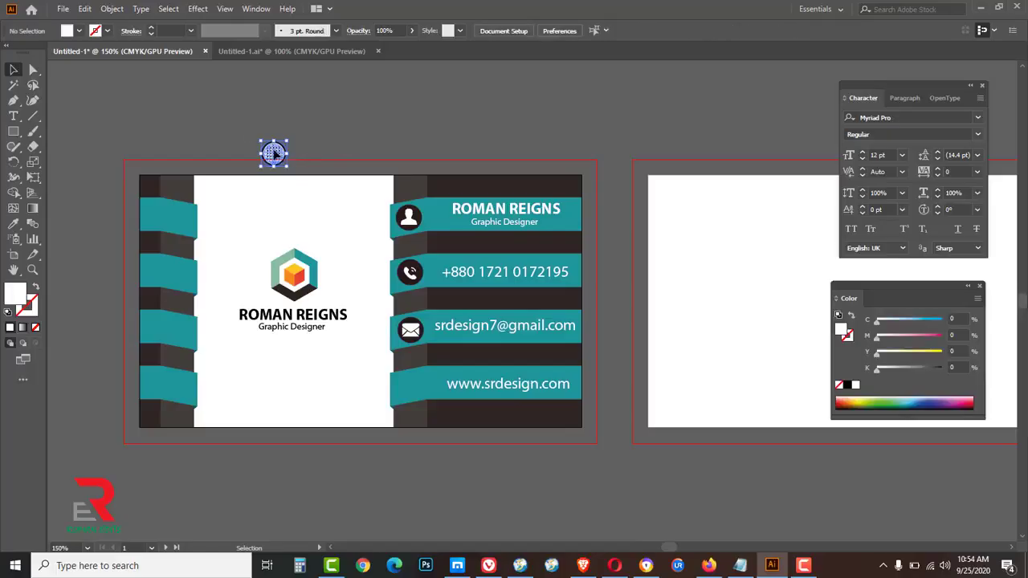
left_click_drag(273, 152, 409, 387)
left_click(417, 126)
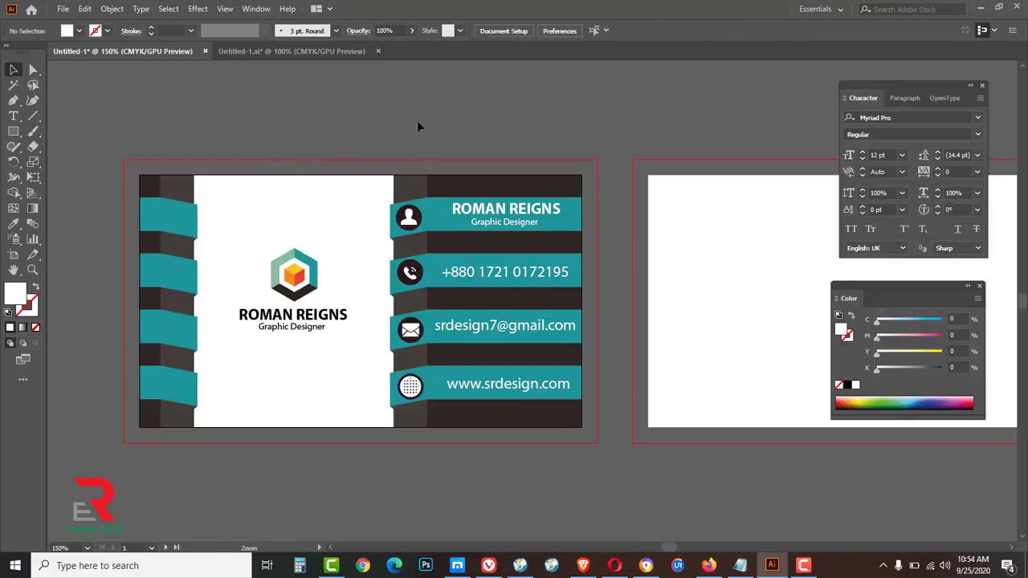
- Narrow the lighter strip behind the contact icons on the front card to 0.25 in wide
left_click(417, 122, "ctrl+alt")
left_click_drag(539, 243, 429, 184)
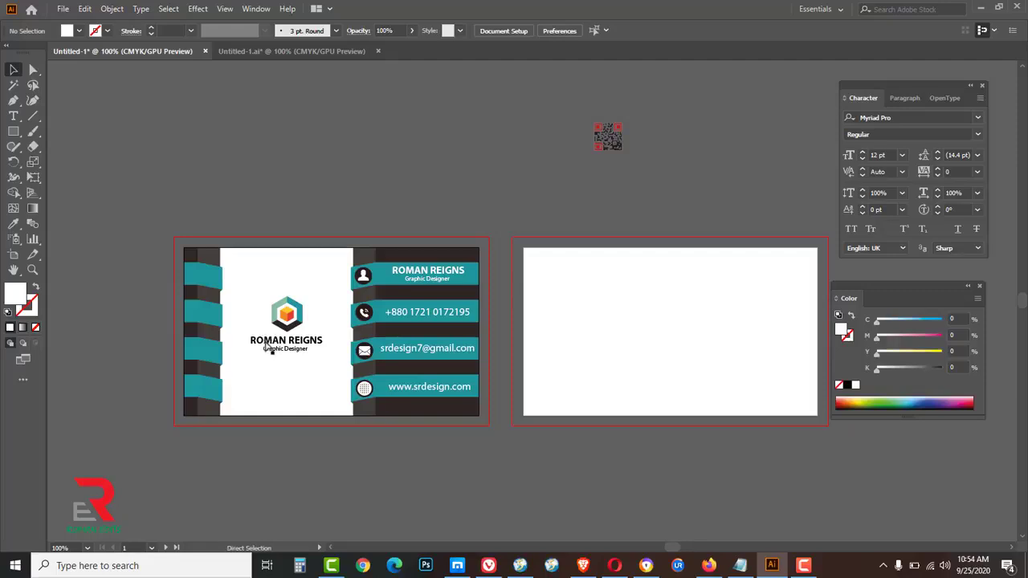
left_click(283, 343, "ctrl")
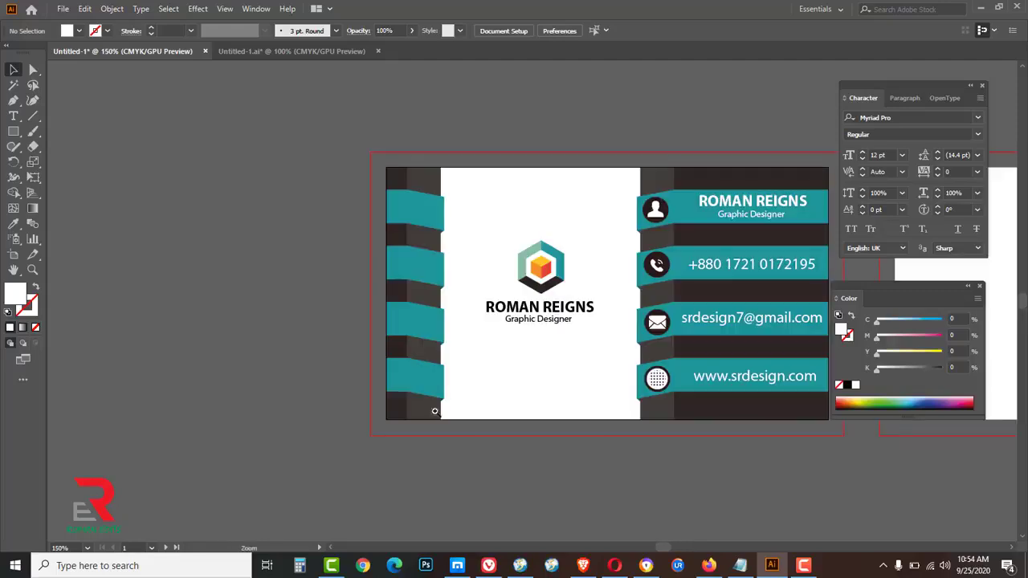
left_click(488, 331, "ctrl")
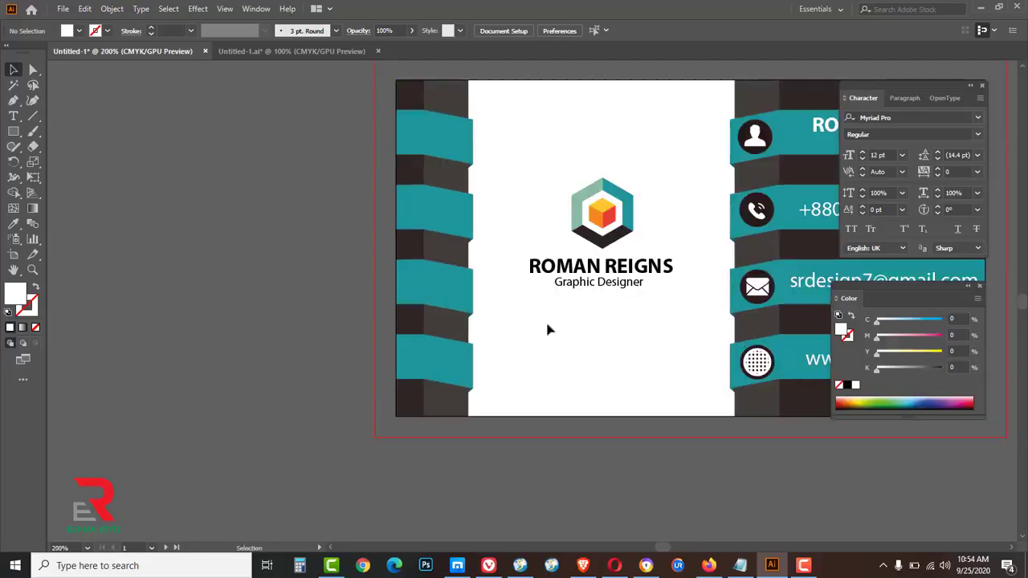
left_click(656, 330, "ctrl")
left_click_drag(632, 287, 552, 359)
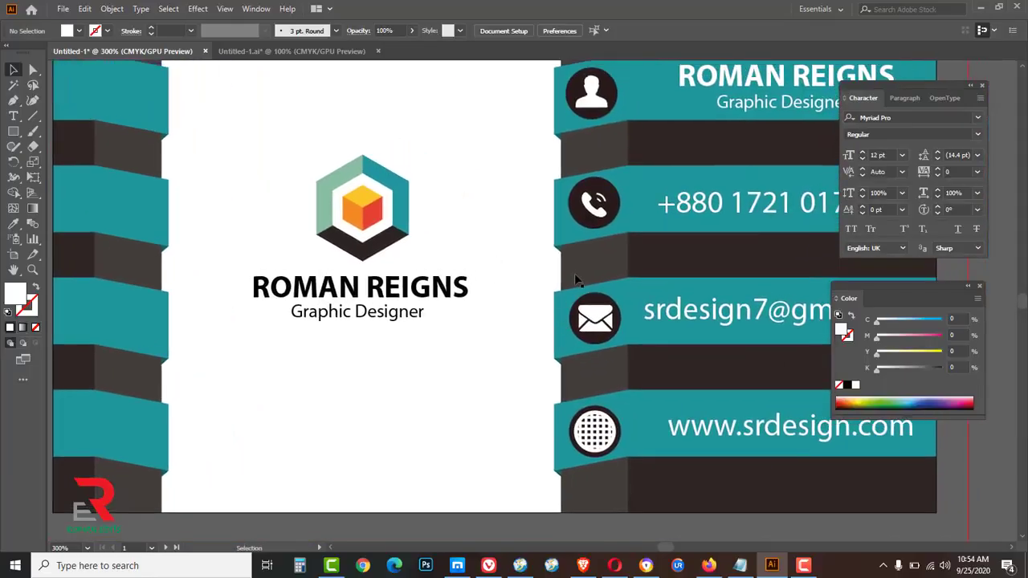
left_click(575, 273)
left_click(562, 258)
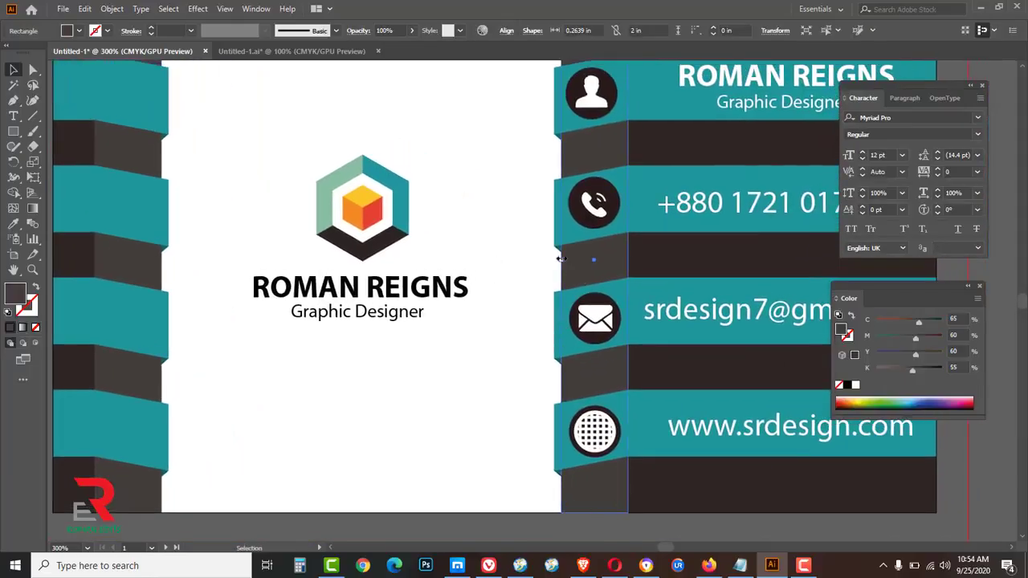
left_click_drag(563, 259, 566, 259)
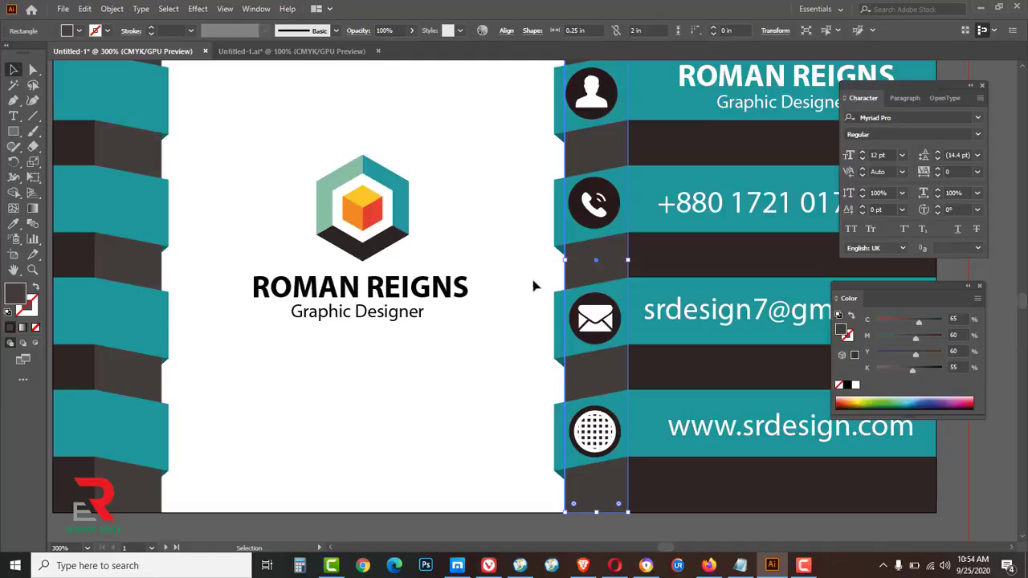
- Narrow the lighter strip of the front card's left panel from its inner edge to 0.2361 in wide, and deselect it
key("space")
left_click_drag(223, 409, 354, 406)
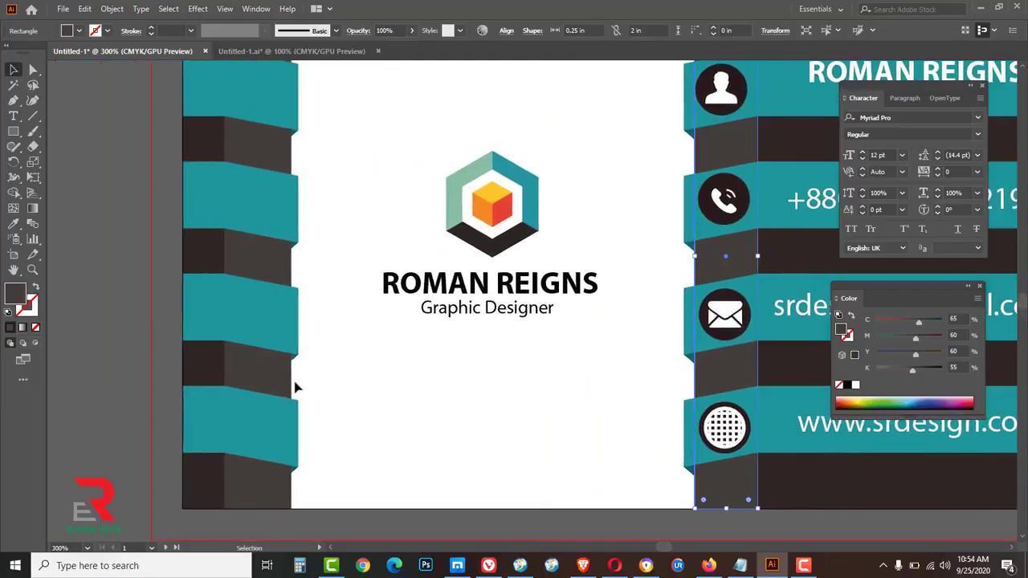
left_click(281, 373)
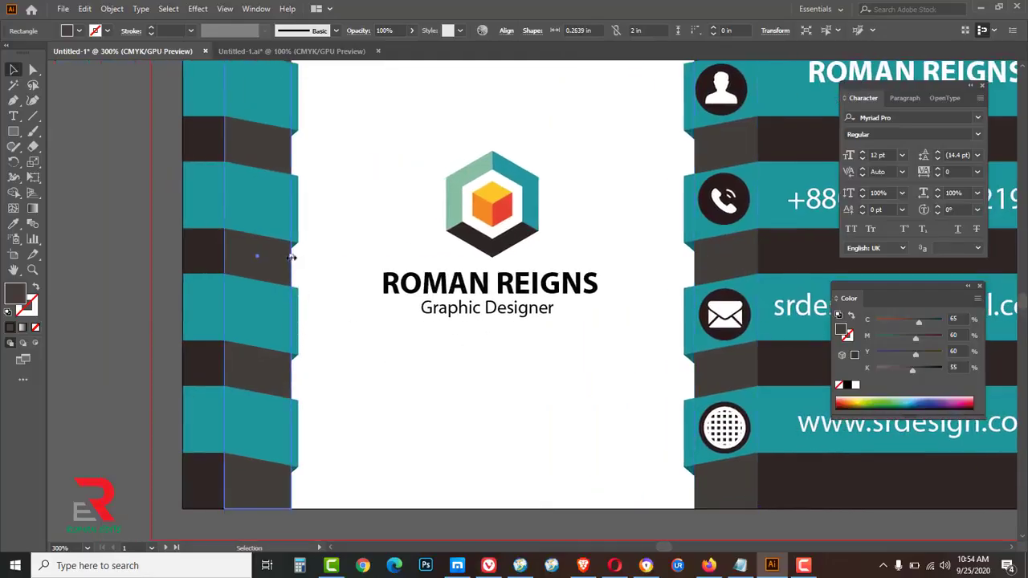
left_click_drag(292, 257, 285, 257)
left_click(105, 258)
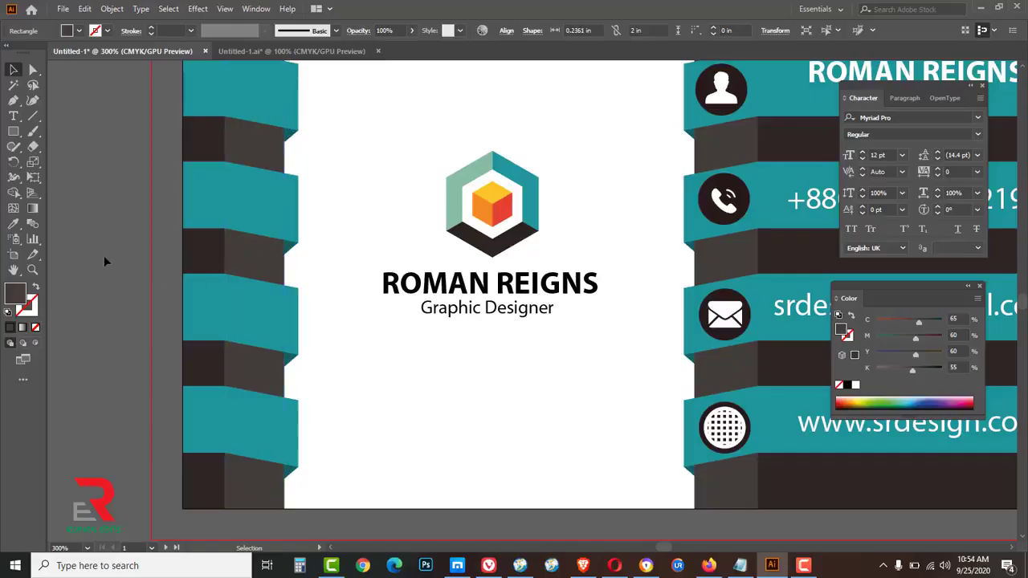
- Narrow the lighter strip behind the contact icons to 0.2361 in wide so its edge meets the ribbon folds, and deselect it
key("ctrl+alt+space")
left_click(367, 273, "ctrl+alt")
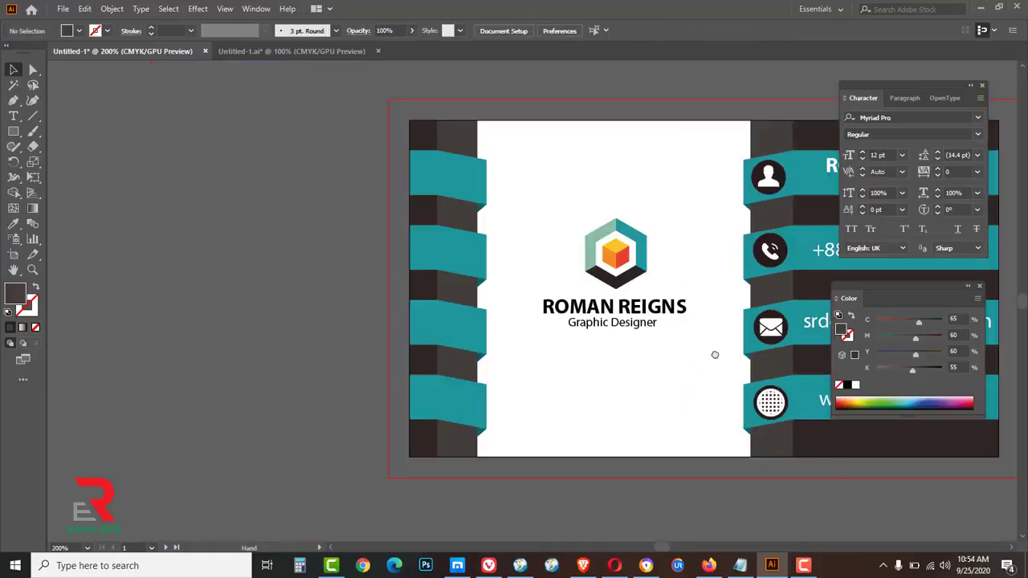
left_click_drag(714, 353, 484, 370)
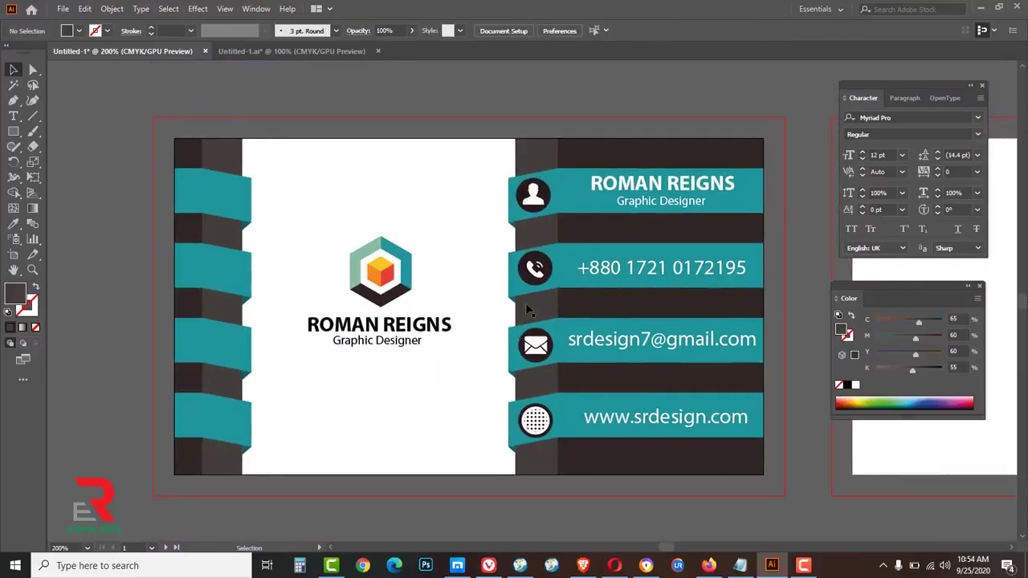
left_click(528, 310)
key("ctrl+space")
left_click(517, 313, "ctrl")
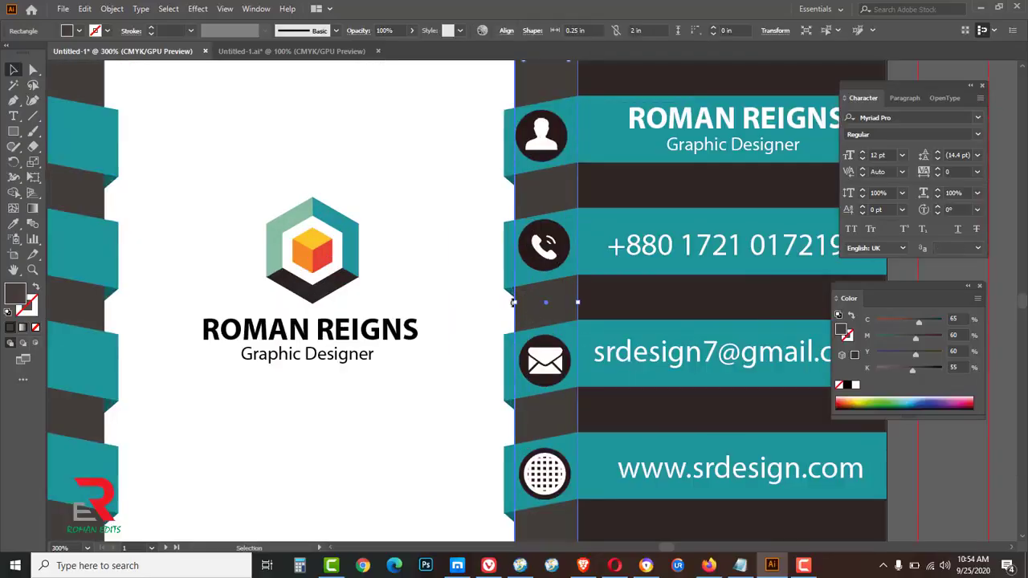
left_click(517, 305, "ctrl")
left_click(520, 310, "ctrl")
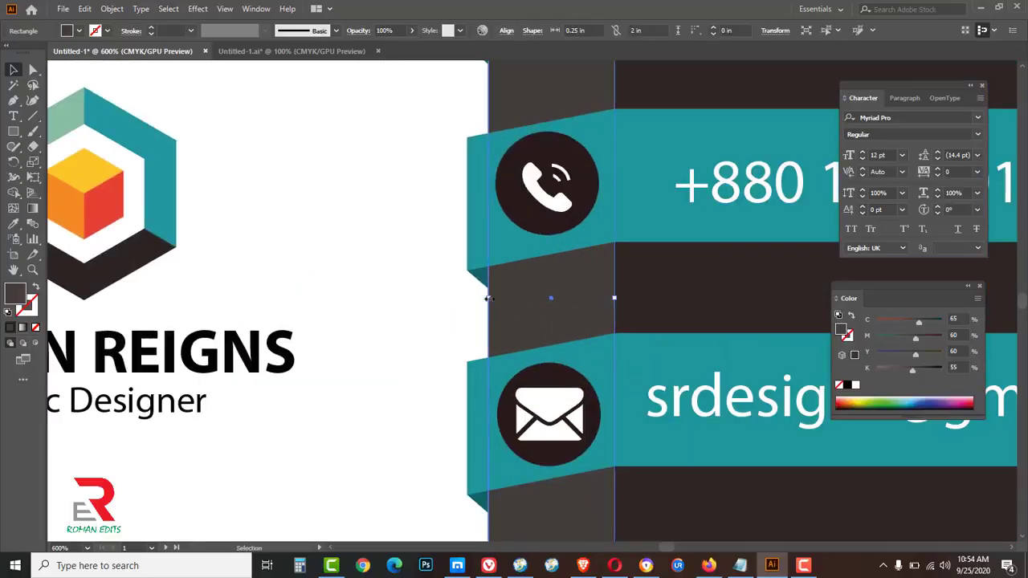
left_click_drag(489, 298, 496, 298)
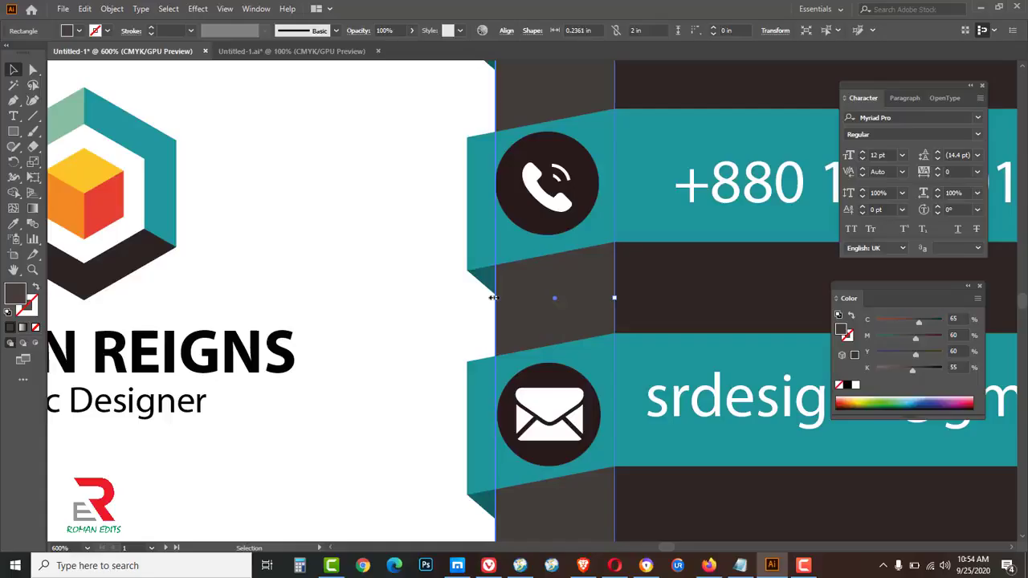
left_click(439, 313, "ctrl+alt")
left_click(439, 314, "ctrl+alt")
left_click(438, 314, "ctrl+alt")
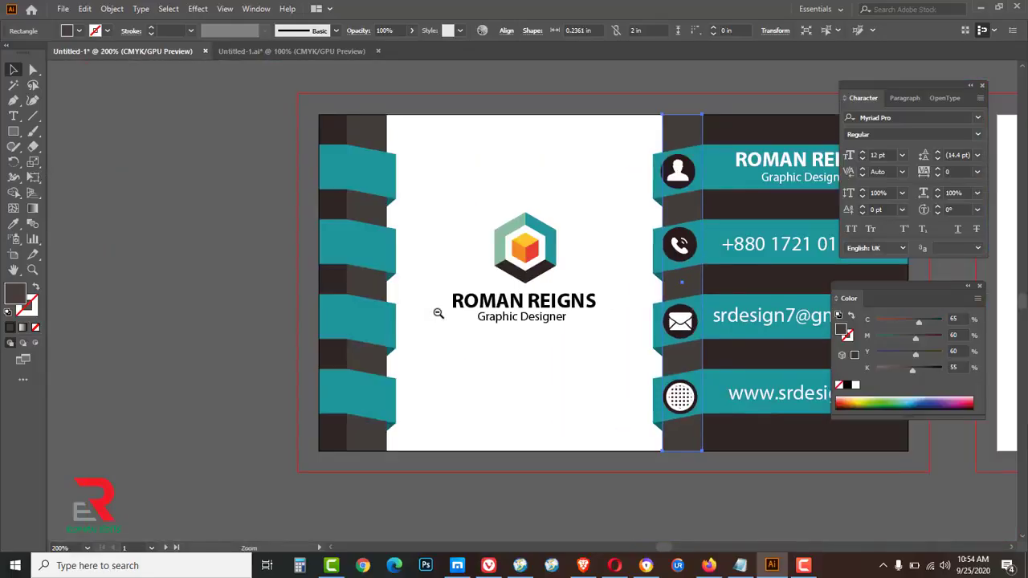
left_click(439, 314, "ctrl+alt")
left_click(652, 433)
- Shift the name with title, phone number and website texts slightly left to line up with the e-mail on the ribbons
left_click_drag(746, 456, 451, 460)
left_click(471, 191)
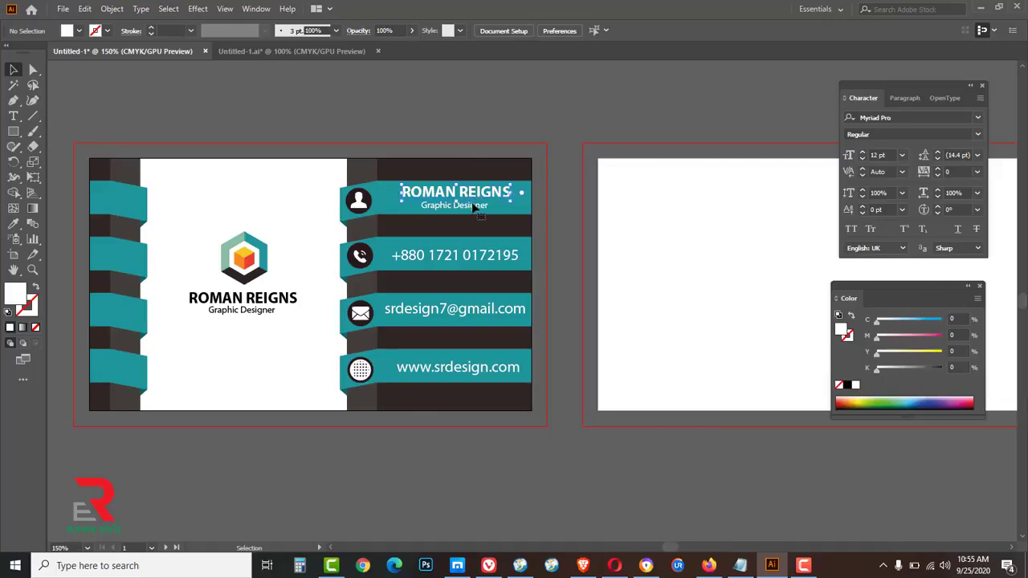
double_click(473, 206)
key("ctrl+a")
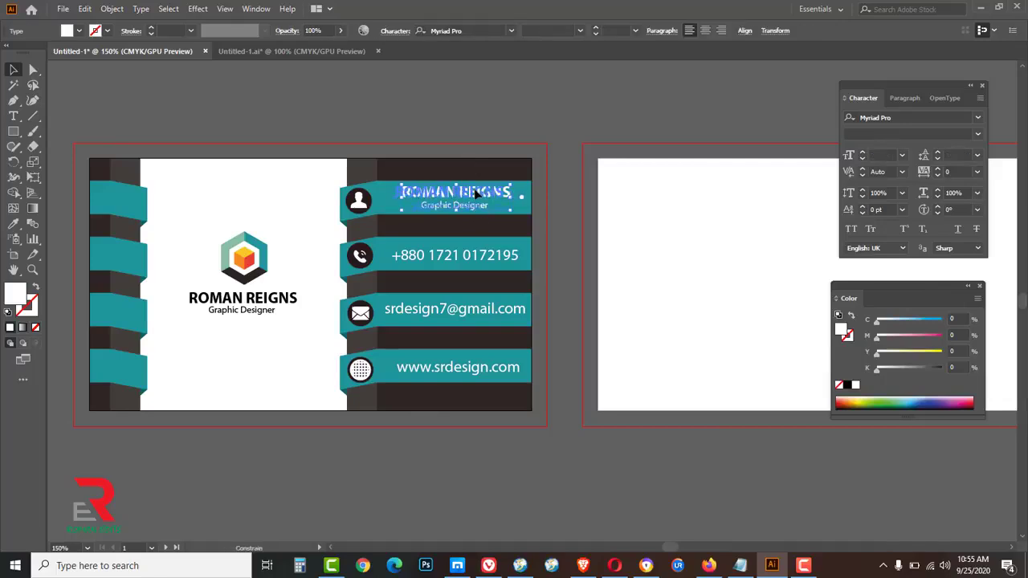
key("Escape")
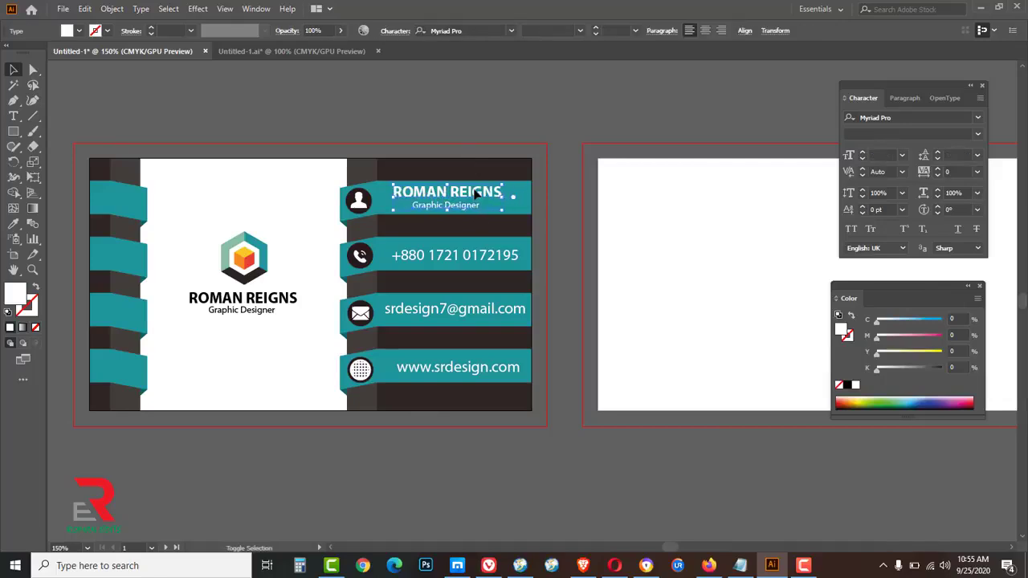
left_click(470, 254)
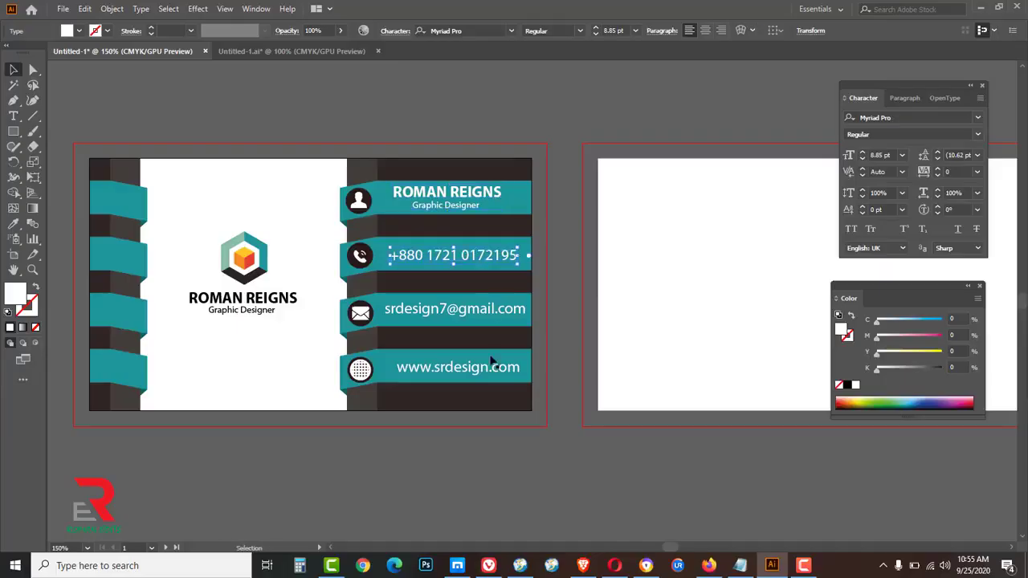
left_click_drag(475, 369, 469, 369)
left_click(601, 445)
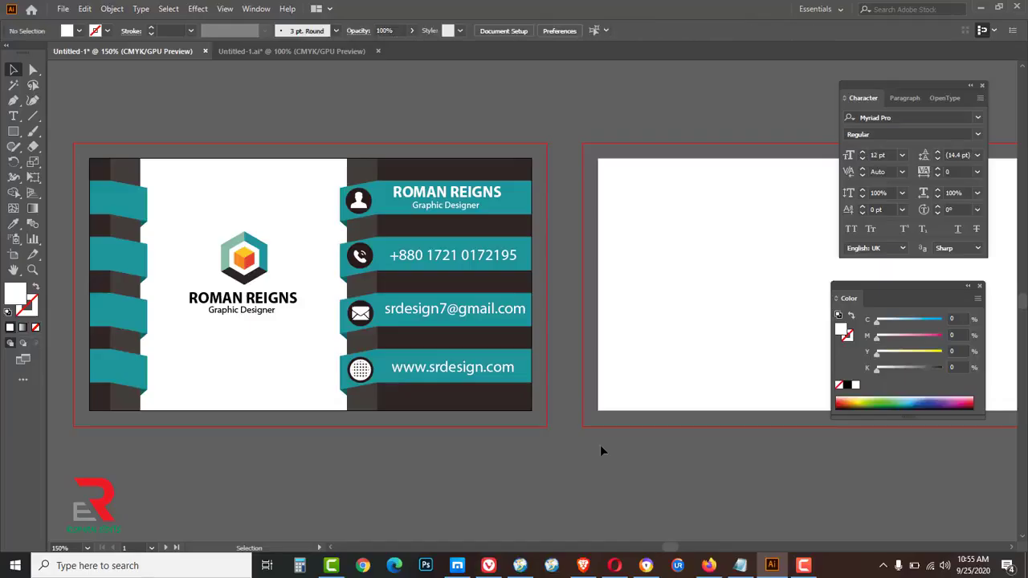
- Try to copy the front card's left ribbon panel onto the back card, and undo the attempt
key("space")
key("ctrl+1")
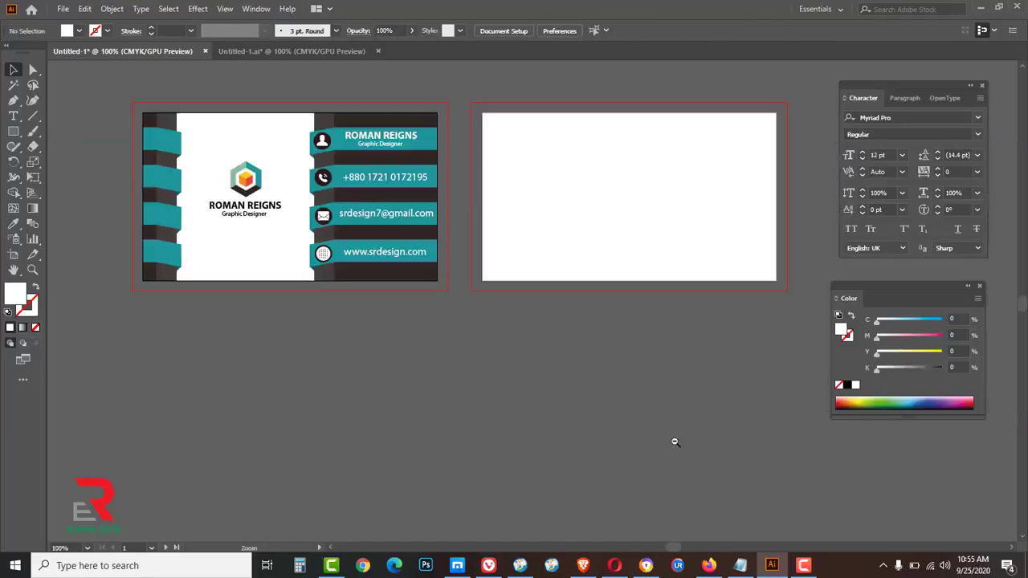
left_click_drag(584, 324, 567, 459)
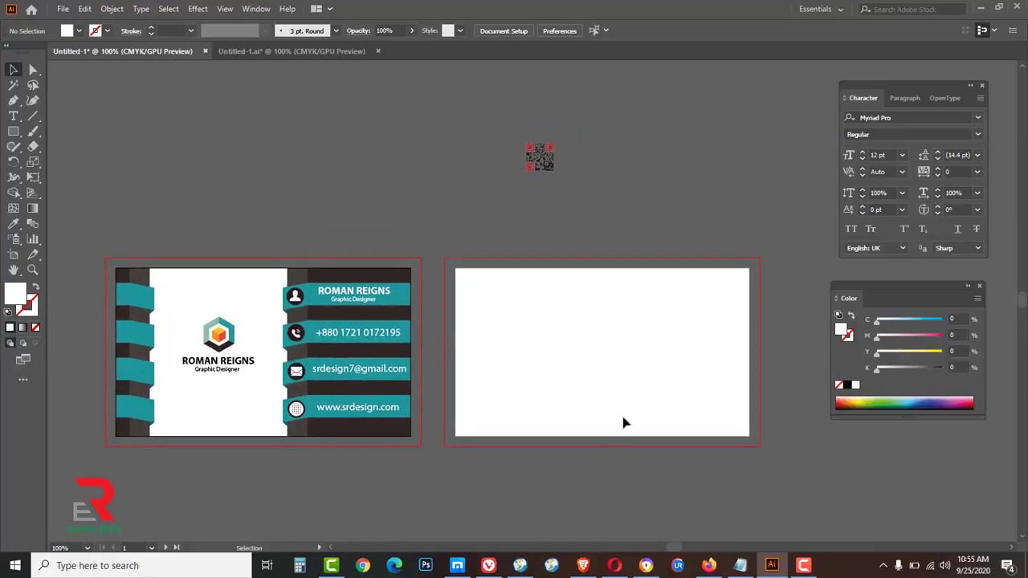
left_click_drag(89, 220, 165, 467)
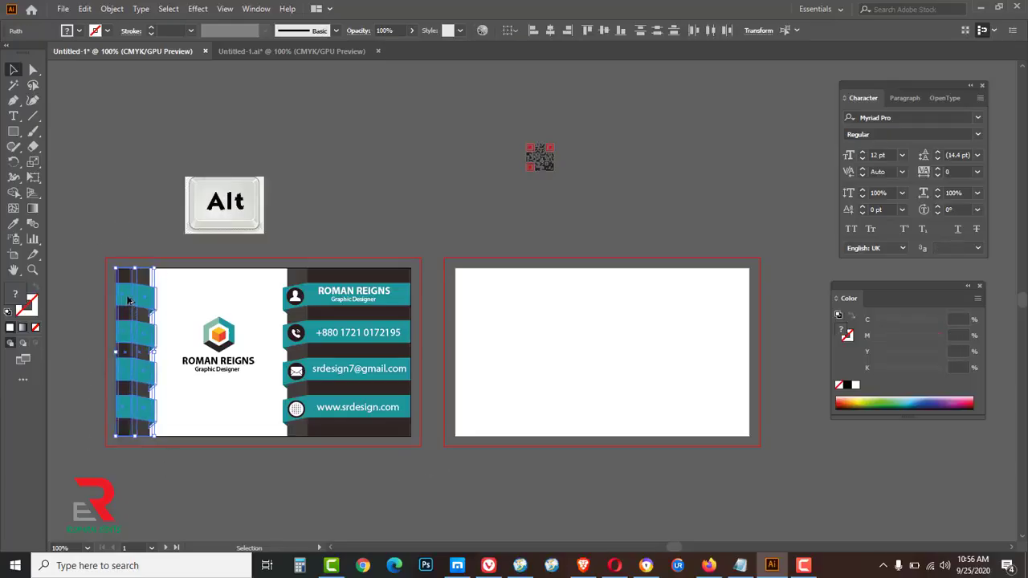
left_click_drag(144, 300, 477, 310)
key("shift")
key("ctrl+z")
- Duplicate the front card's left ribbon panel straight across to the left edge of the back card
left_click_drag(83, 223, 163, 449)
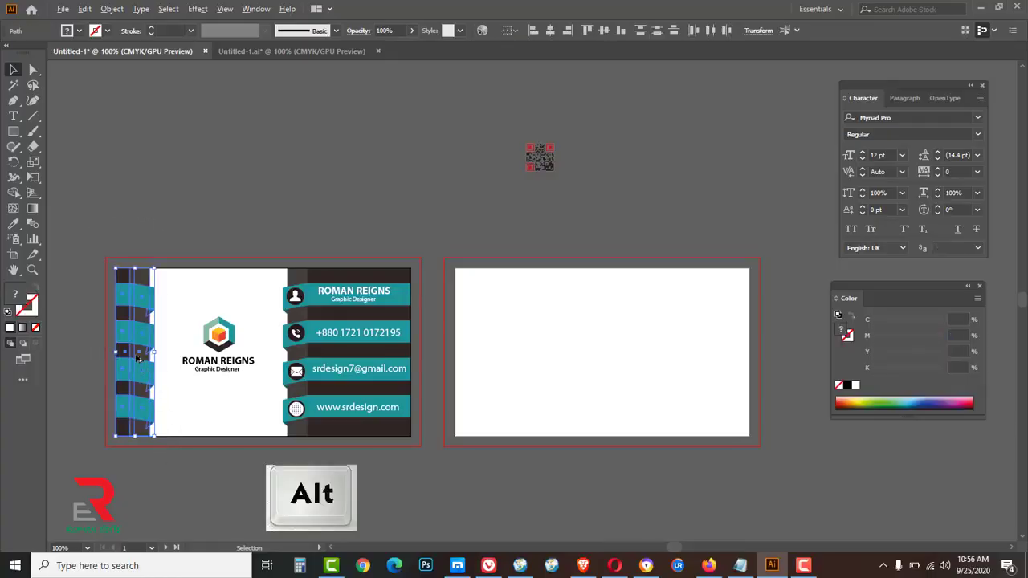
left_click_drag(141, 337, 480, 339)
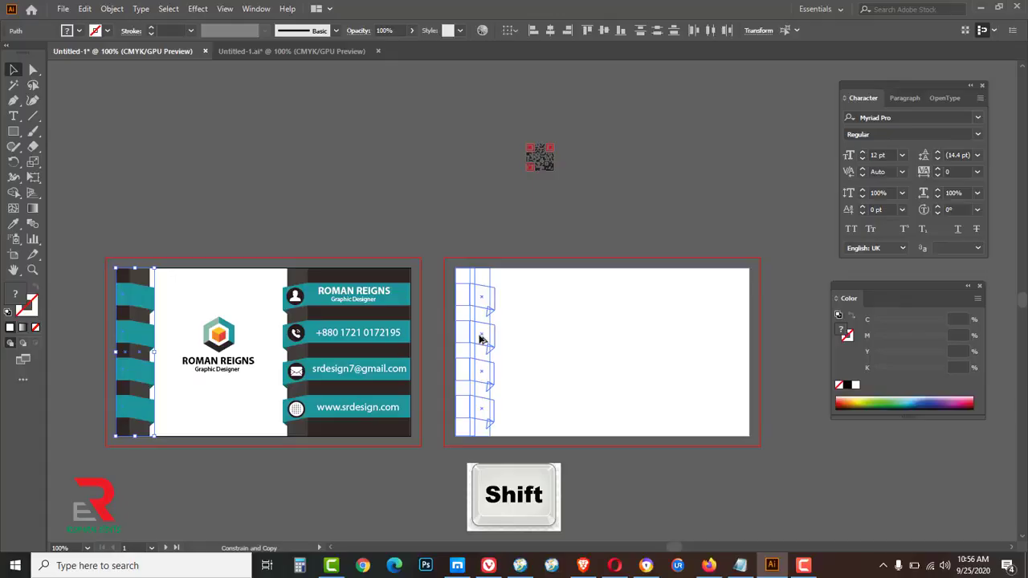
left_click_drag(481, 339, 481, 340)
left_click(592, 237)
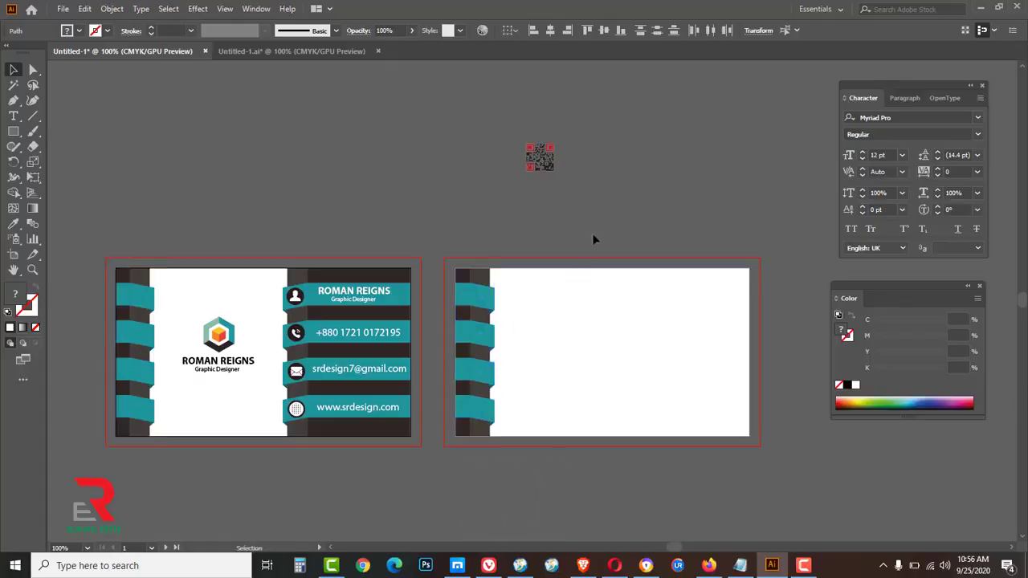
- Duplicate the front card's two right background panels straight across to the right side of the back card
left_click(319, 434)
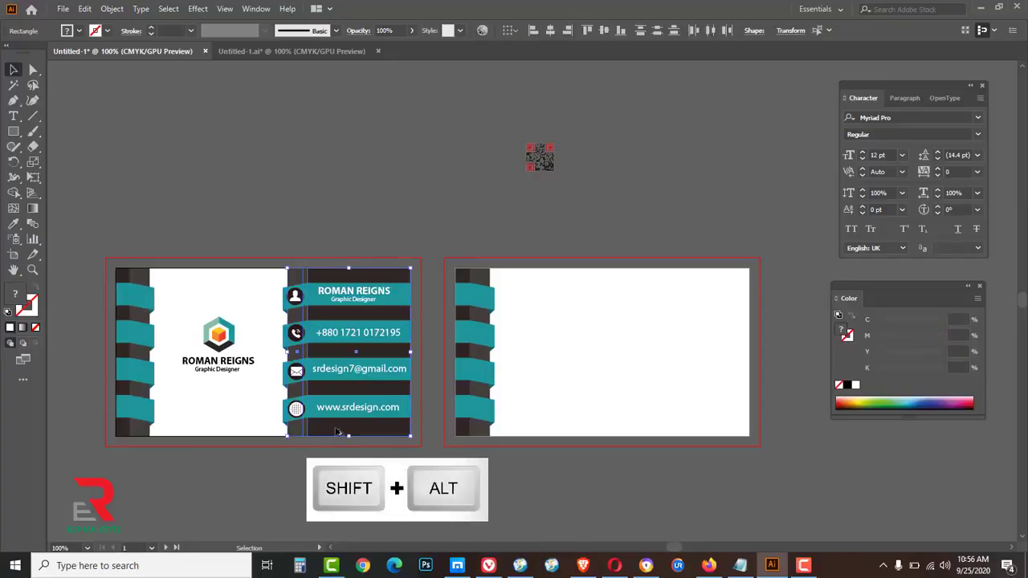
left_click_drag(337, 432, 759, 432)
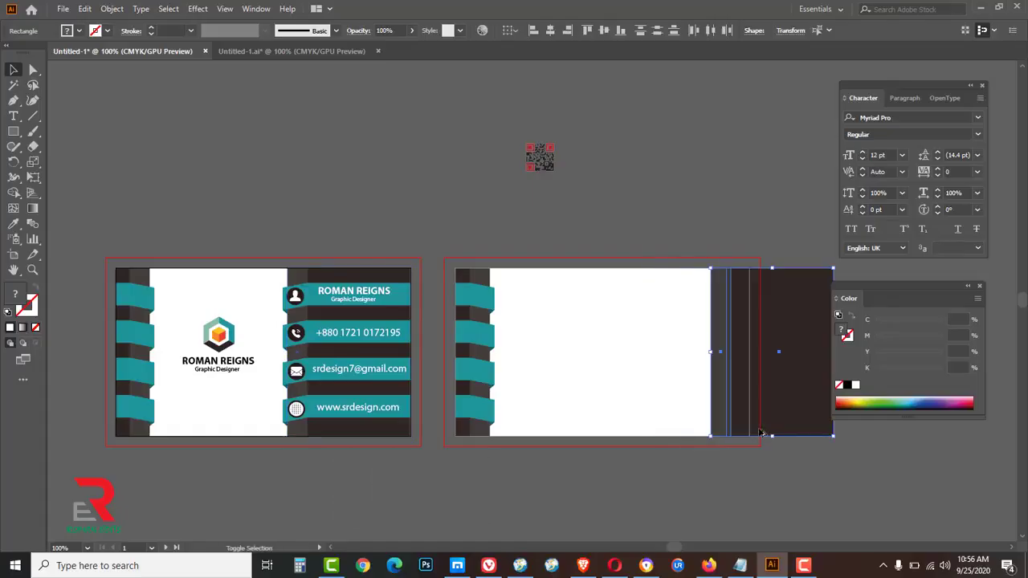
left_click(751, 480)
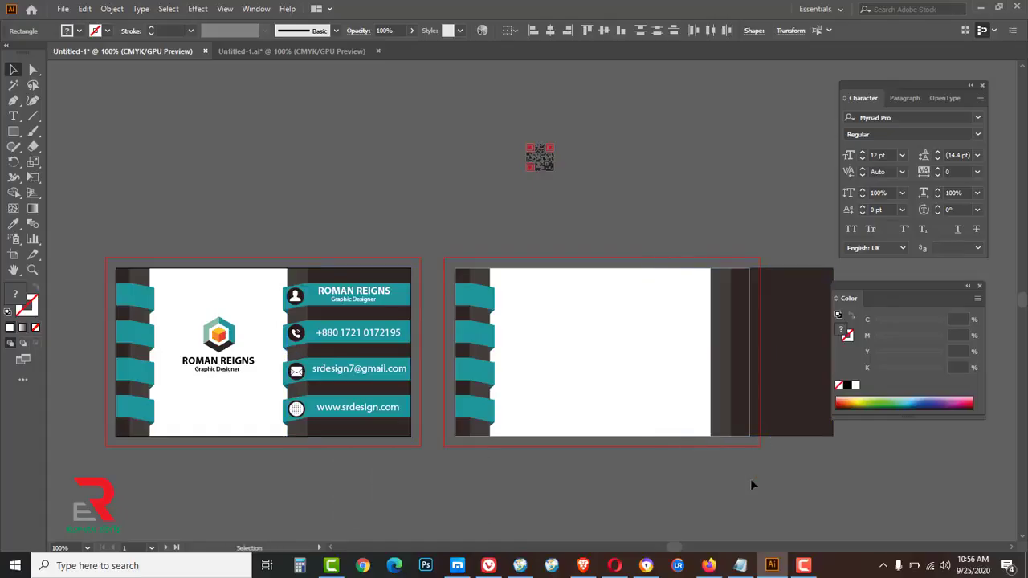
- Adjust the back card's copied right panels, ending the darkest one at the artboard's right edge with the lighter strip beside it
left_click(719, 392)
mouse_move(710, 352)
left_mouse_down()
mouse_move(670, 354)
mouse_move(721, 353)
left_mouse_up()
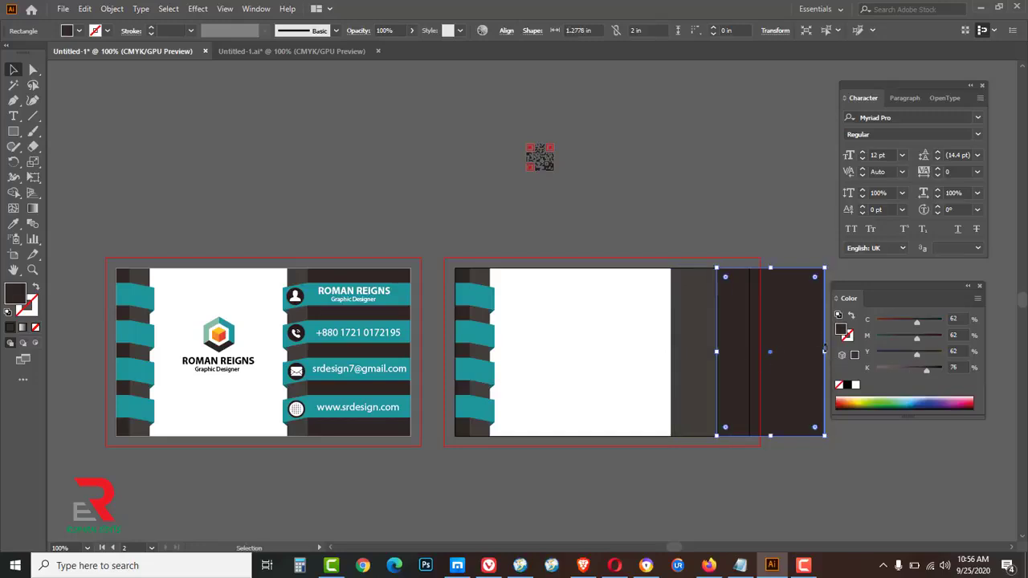
left_click_drag(824, 352, 750, 356)
left_click(786, 387)
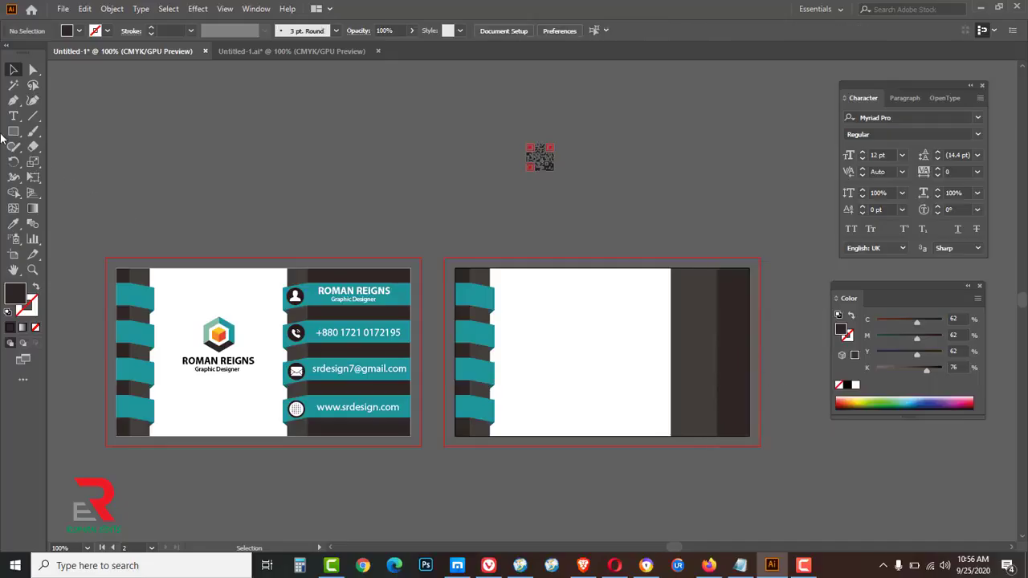
- Draw a rectangle about 0.56 x 0.51 in across the lighter strip at the right of the back card
left_click_drag(13, 136, 69, 135)
left_click_drag(668, 337, 716, 380)
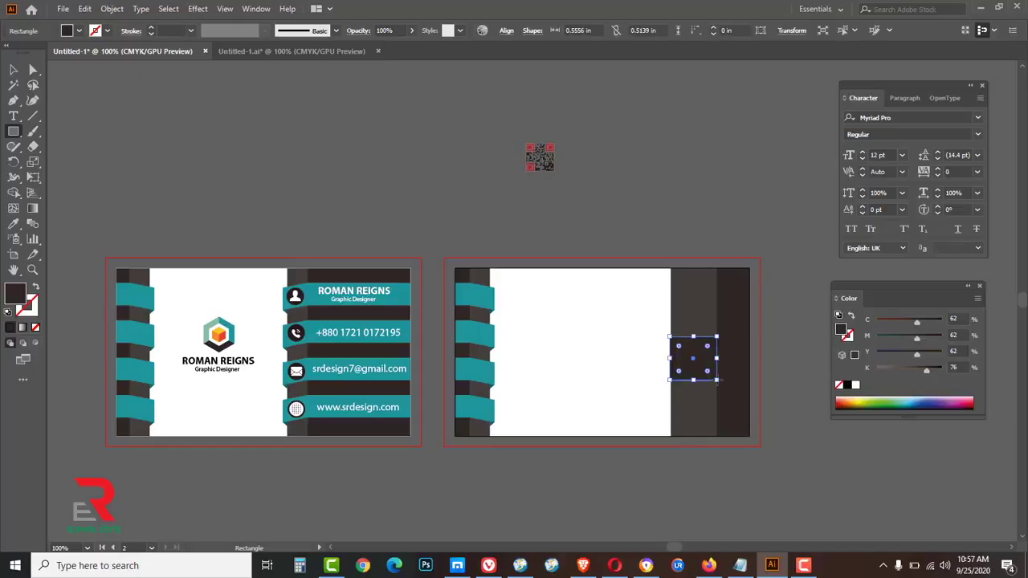
- Narrow the dark rectangle to about 0.54 in wide so both sides line up with the lighter strip on the back card
key("ctrl+plus")
key("ctrl+plus")
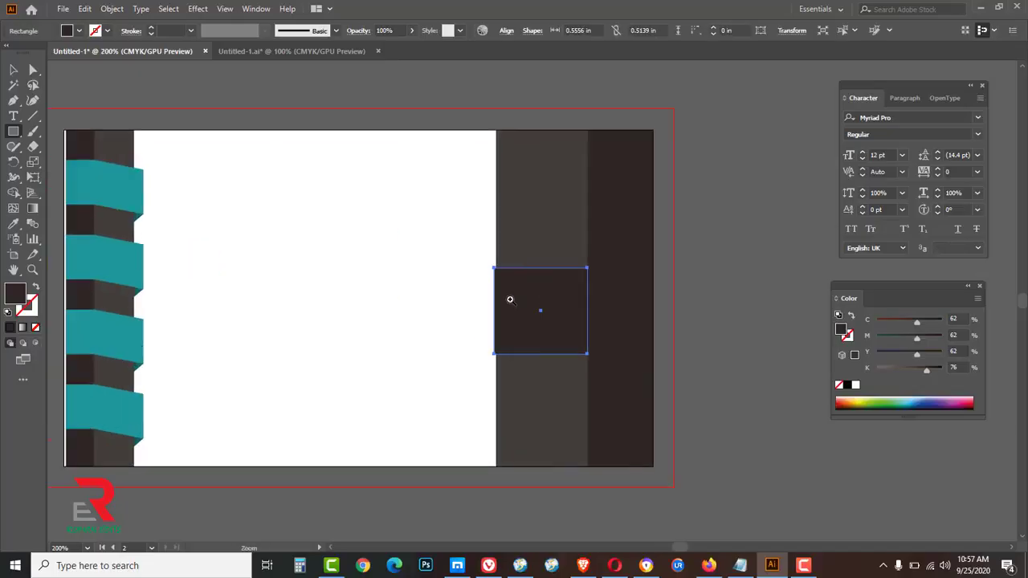
key("ctrl+plus")
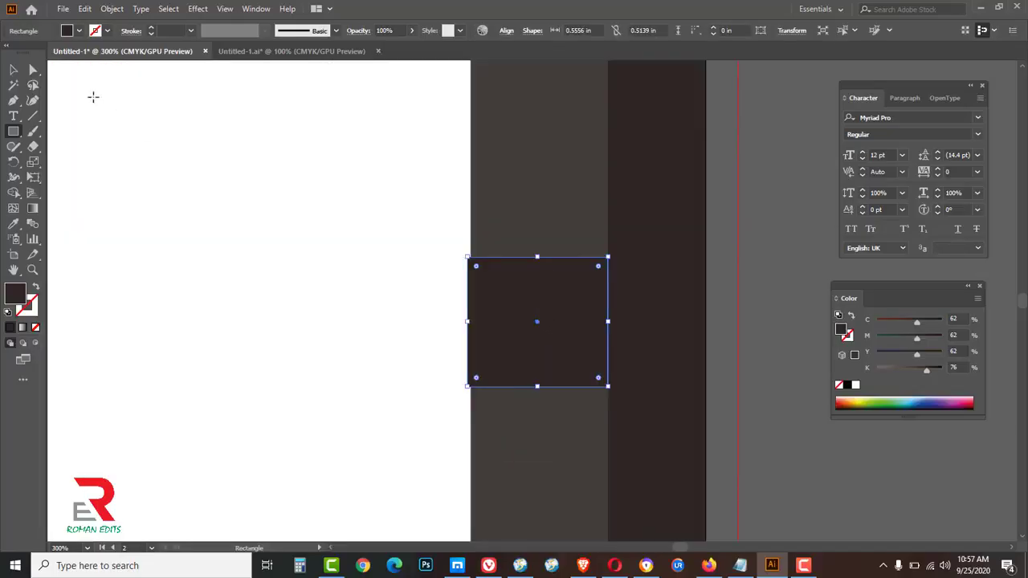
left_click(16, 73)
mouse_move(467, 322)
left_mouse_down()
mouse_move(440, 318)
mouse_move(471, 322)
left_mouse_up()
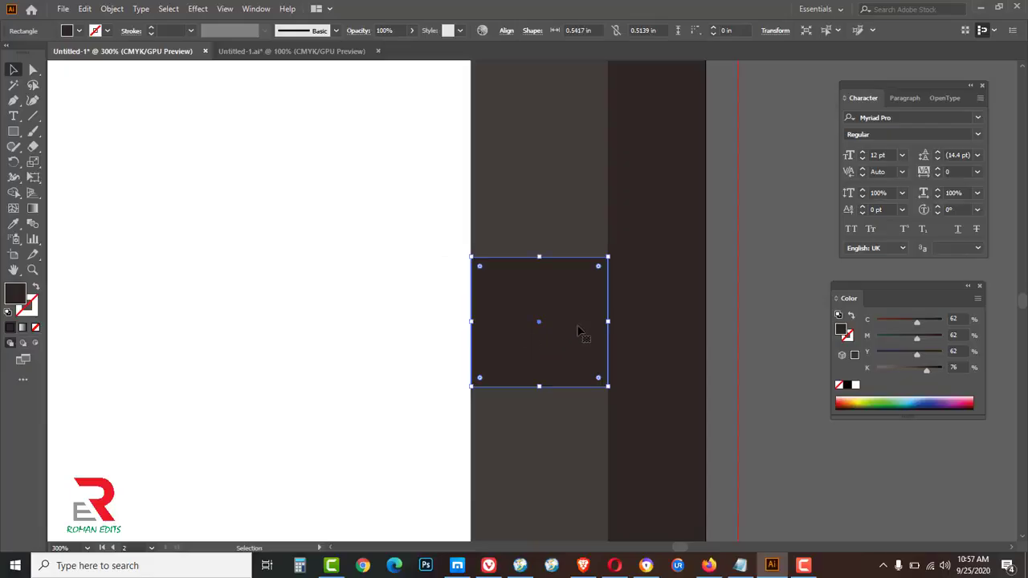
mouse_move(608, 322)
left_mouse_down()
mouse_move(581, 322)
mouse_move(608, 321)
left_mouse_up()
left_click(757, 313)
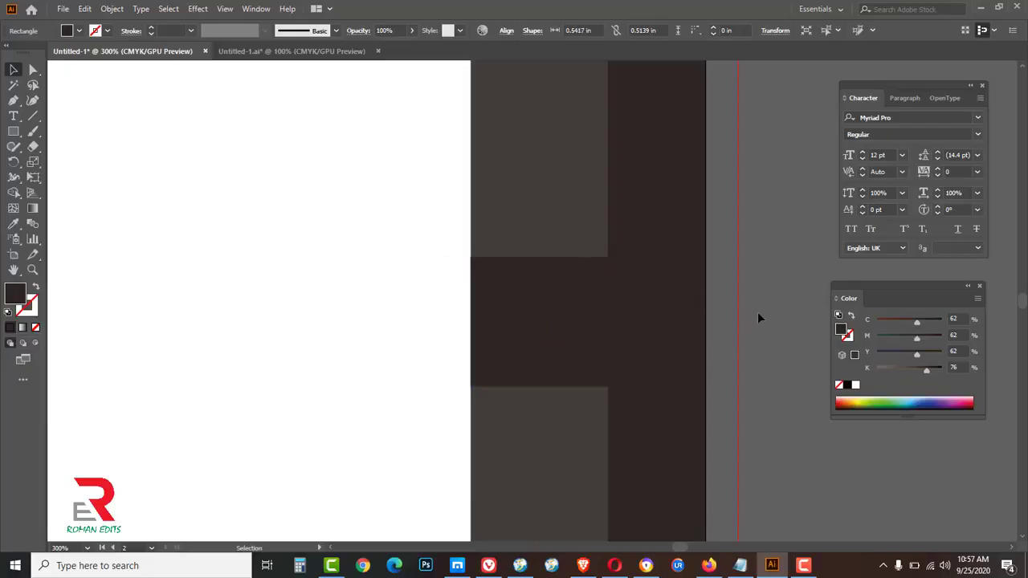
- Recolour the rectangle on the back card's lighter strip with the teal sampled from the ribbons using the Eyedropper
left_click(545, 295, "ctrl+alt")
left_click(545, 296, "ctrl+alt")
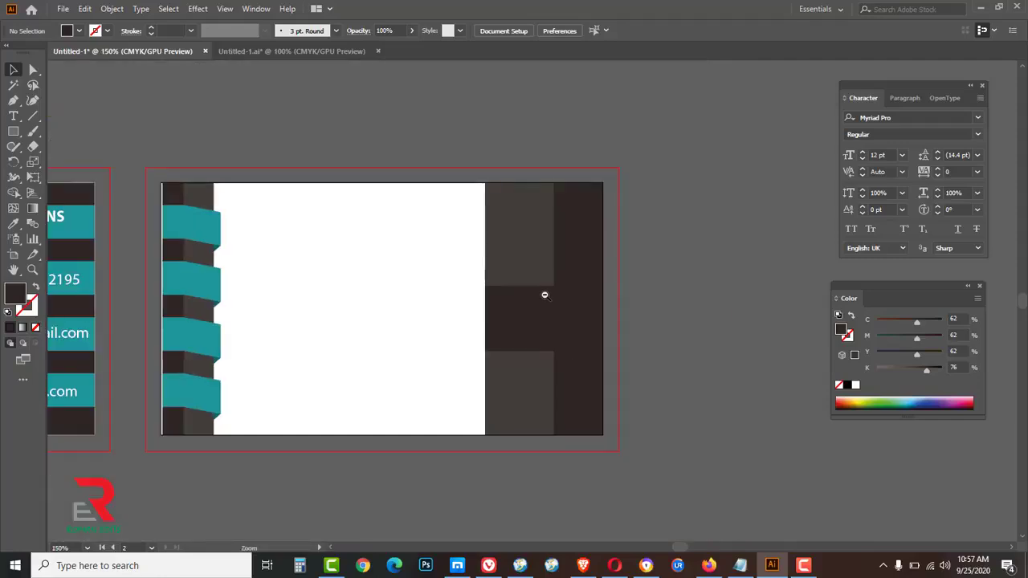
left_click_drag(482, 337, 585, 339)
left_click(616, 320)
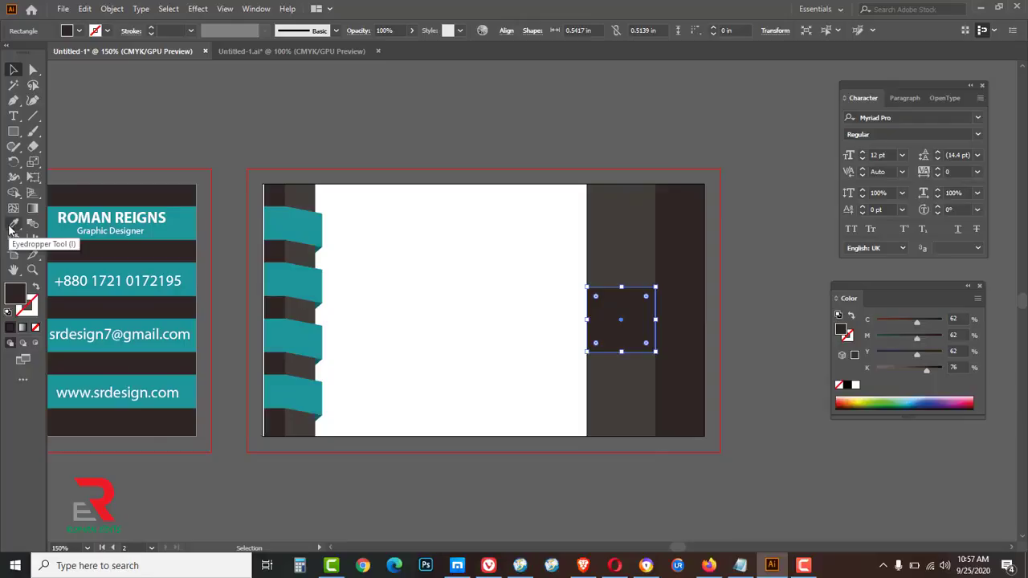
left_click(13, 225)
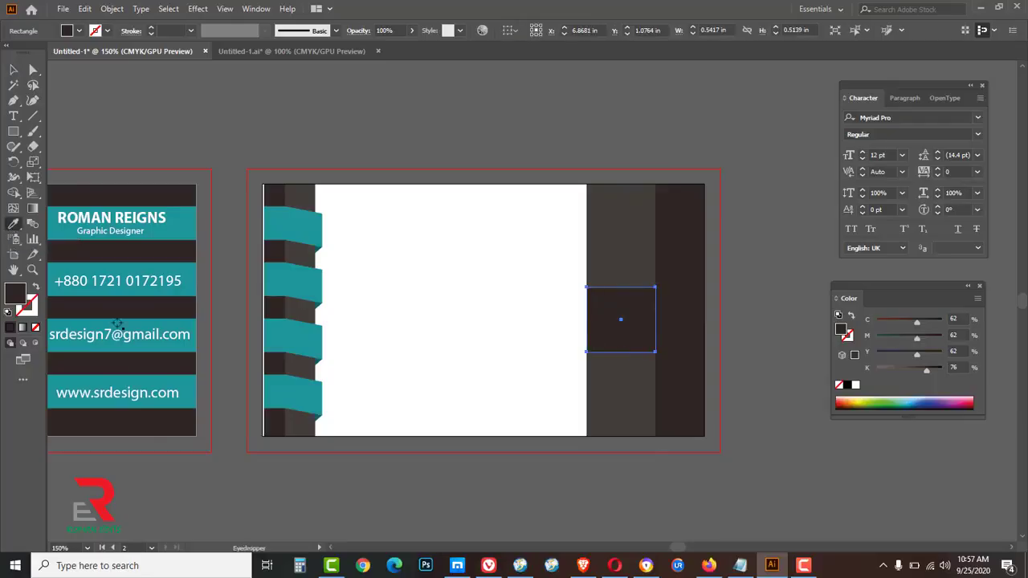
left_click(304, 338)
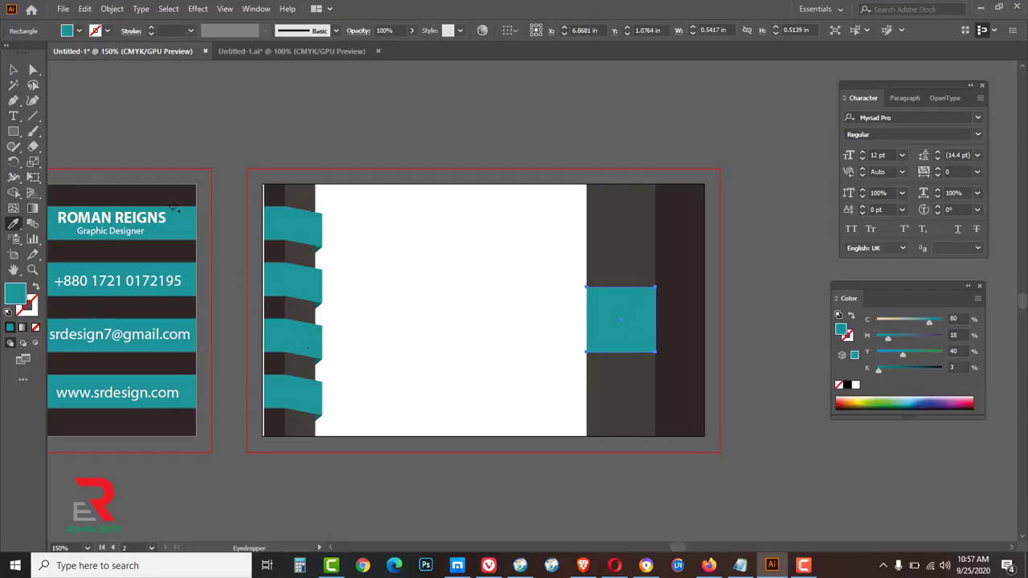
left_click(33, 71)
left_click(13, 71)
left_click(403, 135)
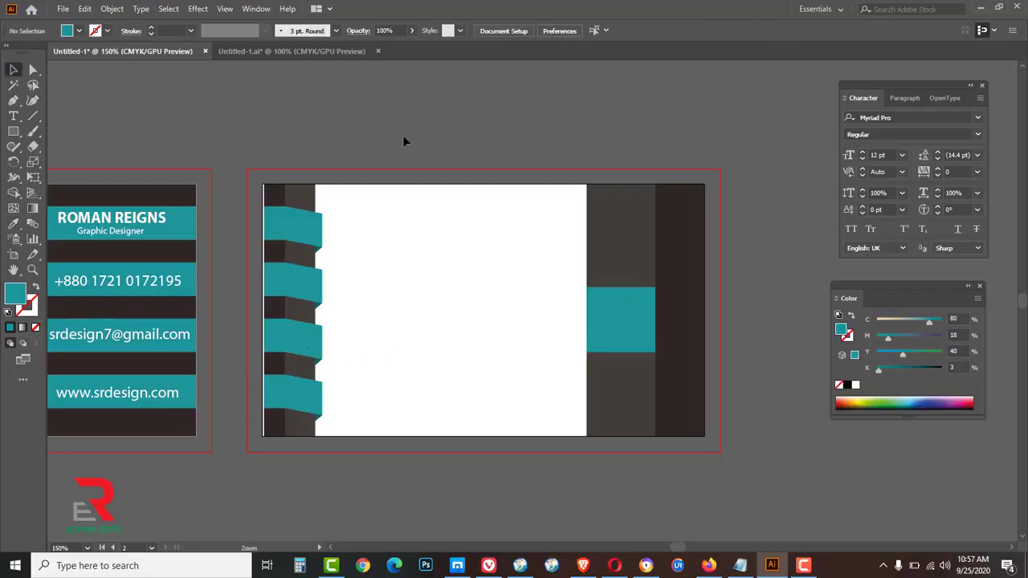
- Move the QR code image onto the teal rectangle of the back card and bring it to the front
key("ctrl+minus")
left_click(524, 224)
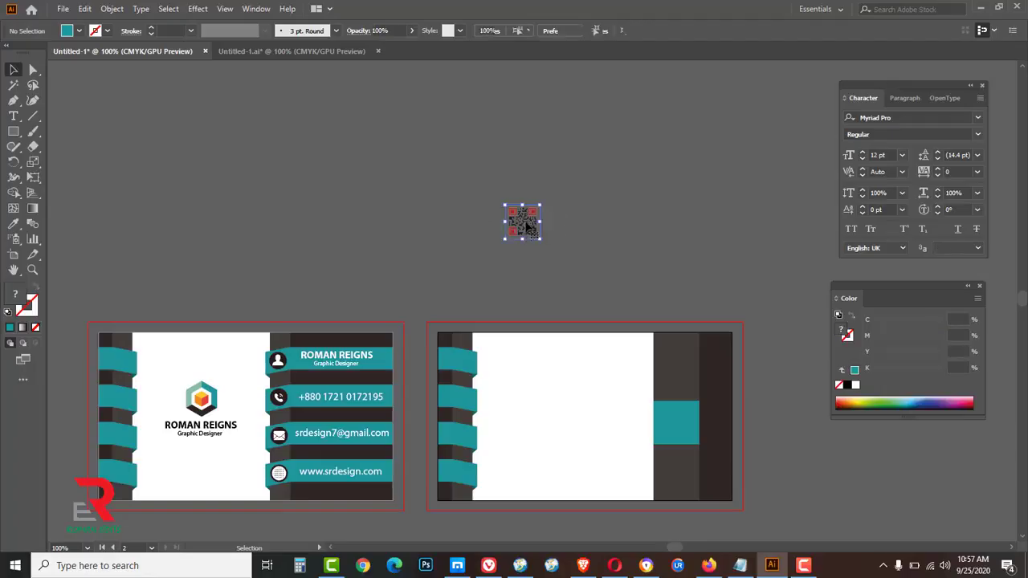
left_click_drag(680, 429, 682, 429)
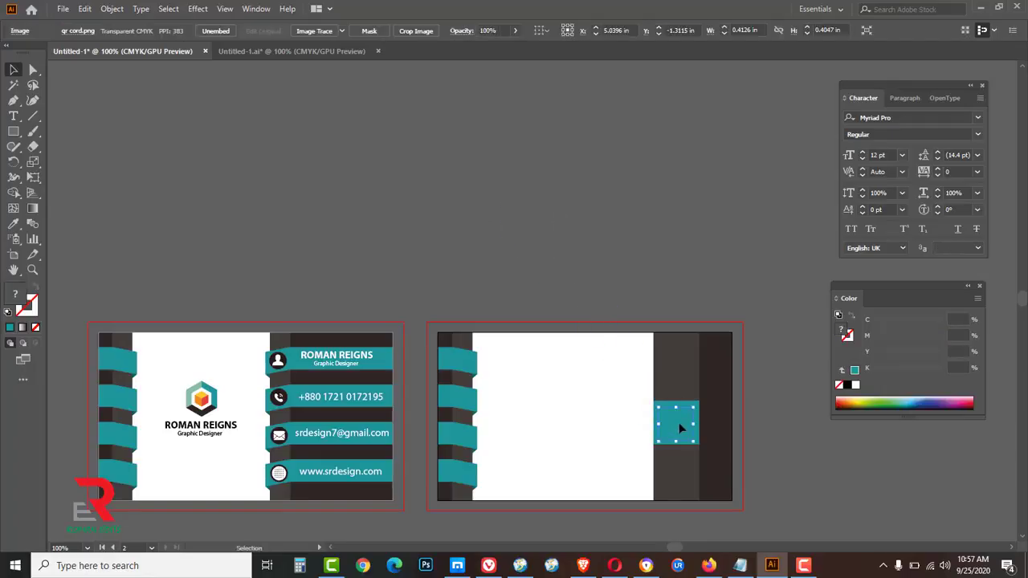
right_click(687, 429)
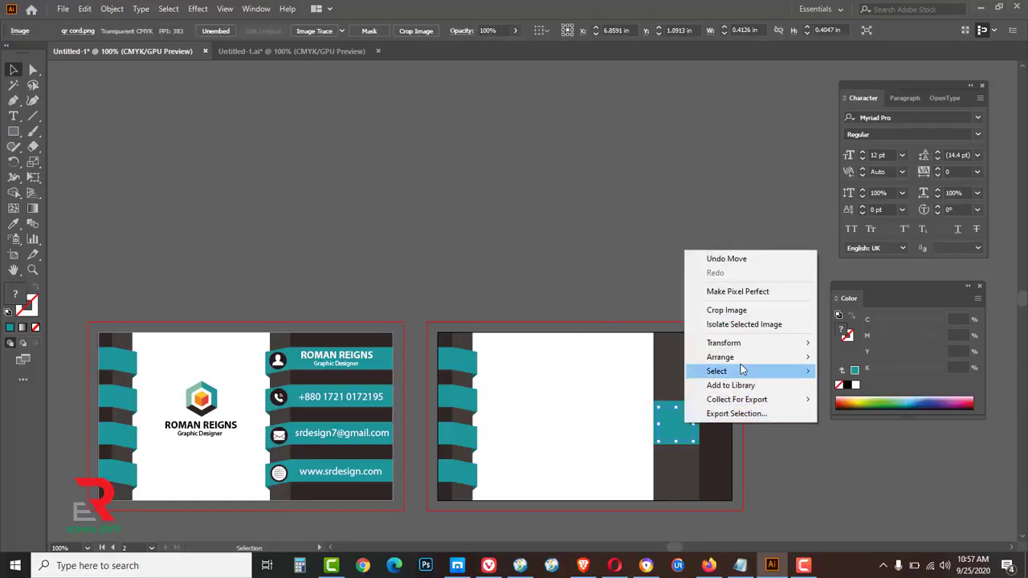
mouse_move(741, 361)
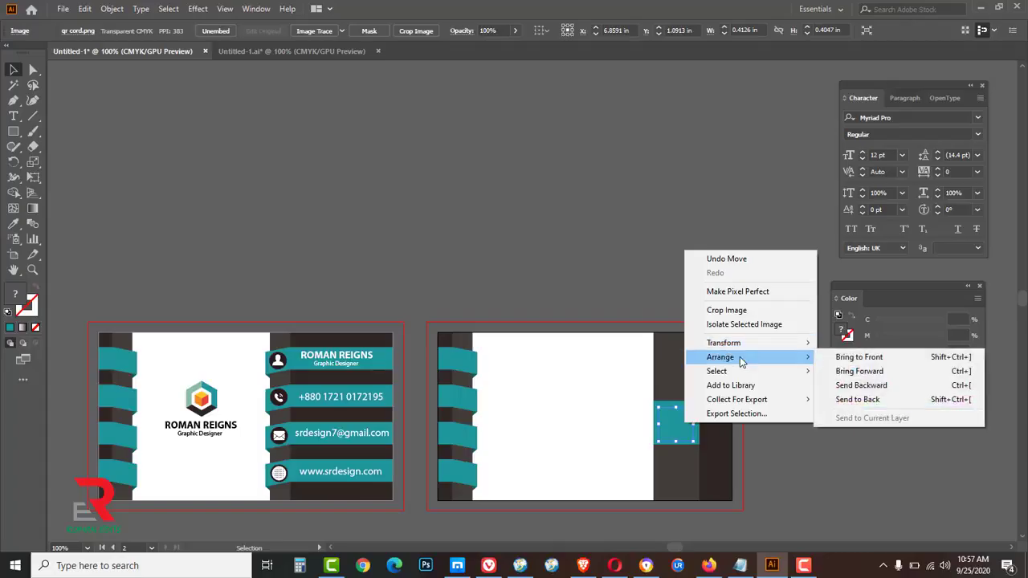
left_click(859, 359)
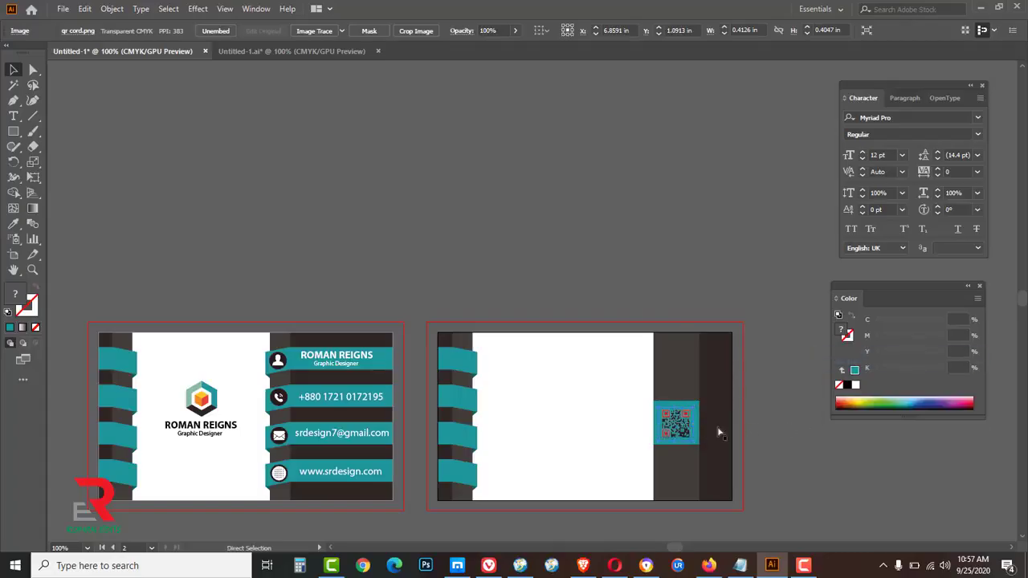
- Enlarge the QR code to about 0.50 x 0.49 in so it nearly fills the teal rectangle
left_click(691, 422, "ctrl")
left_click(521, 292, "ctrl")
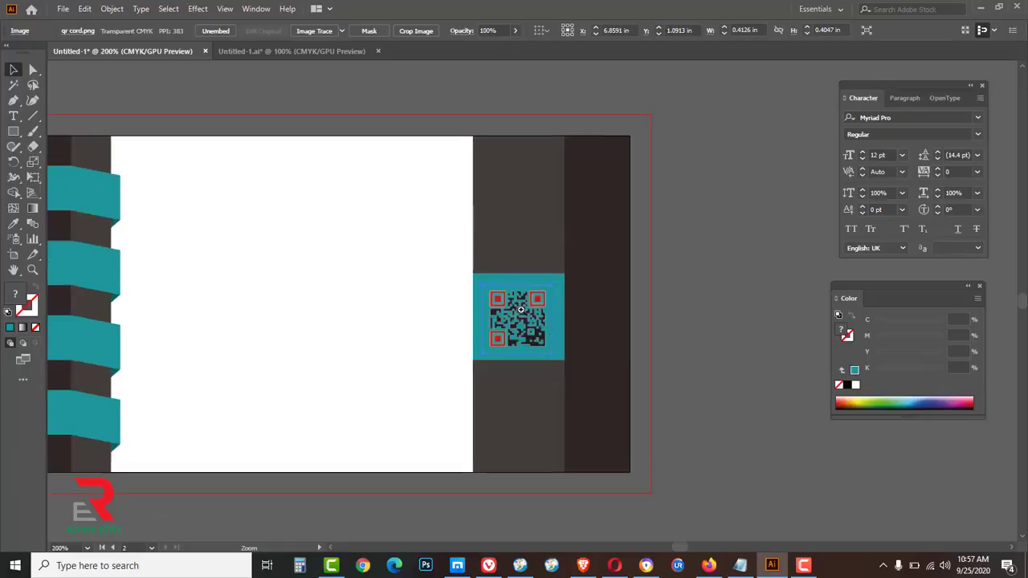
left_click(521, 309, "ctrl")
left_click_drag(578, 265, 591, 254)
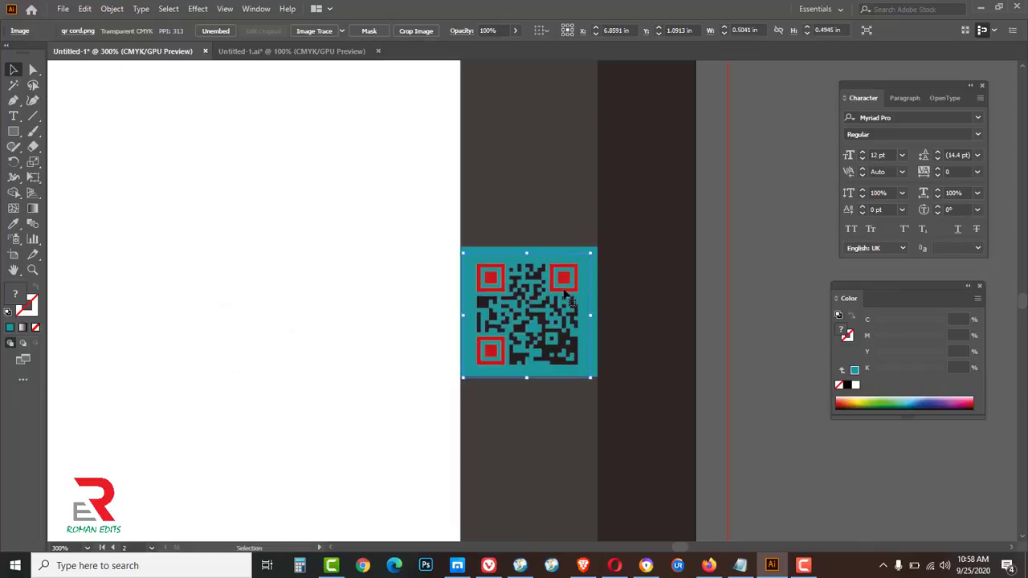
left_click(749, 335)
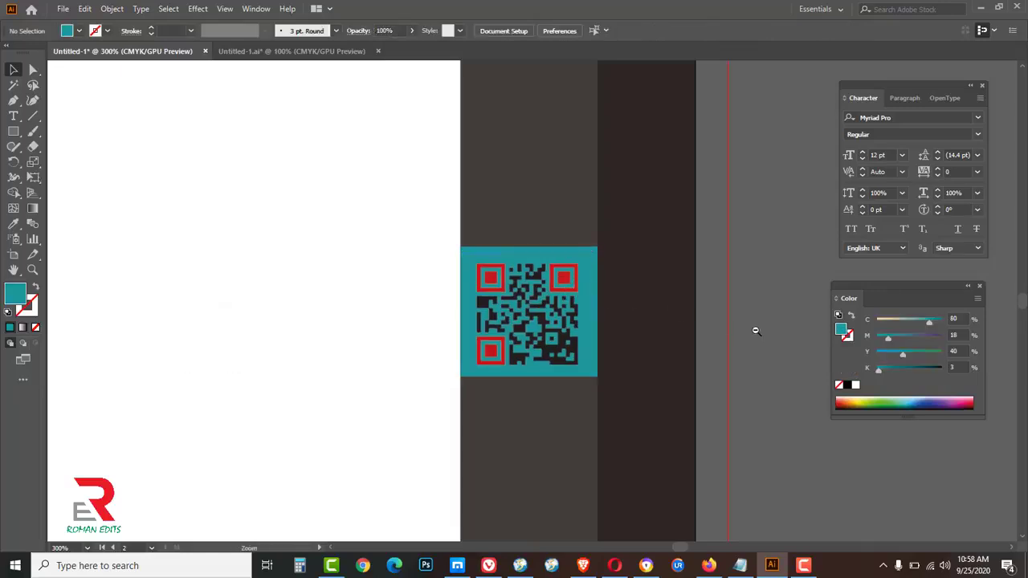
- Duplicate the front card's logo with its name and job title into the middle of the back card's white area
left_click(756, 331, "ctrl+alt")
left_click(755, 331, "ctrl+alt")
left_click(756, 331, "ctrl+alt")
left_click_drag(323, 353, 801, 422)
left_click_drag(171, 274, 224, 363)
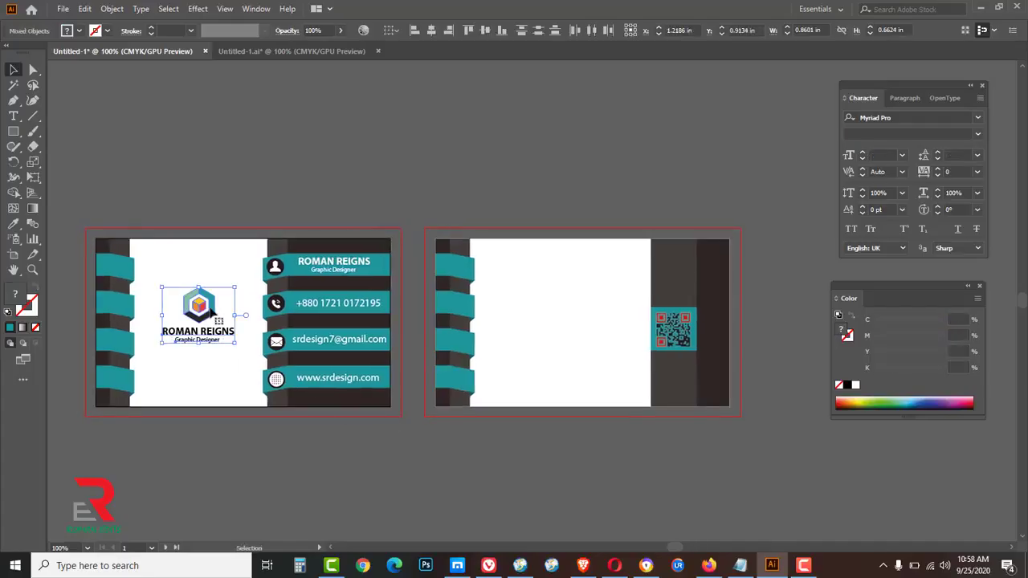
left_click_drag(211, 310, 585, 328)
left_click_drag(575, 317, 573, 318)
left_click(574, 461)
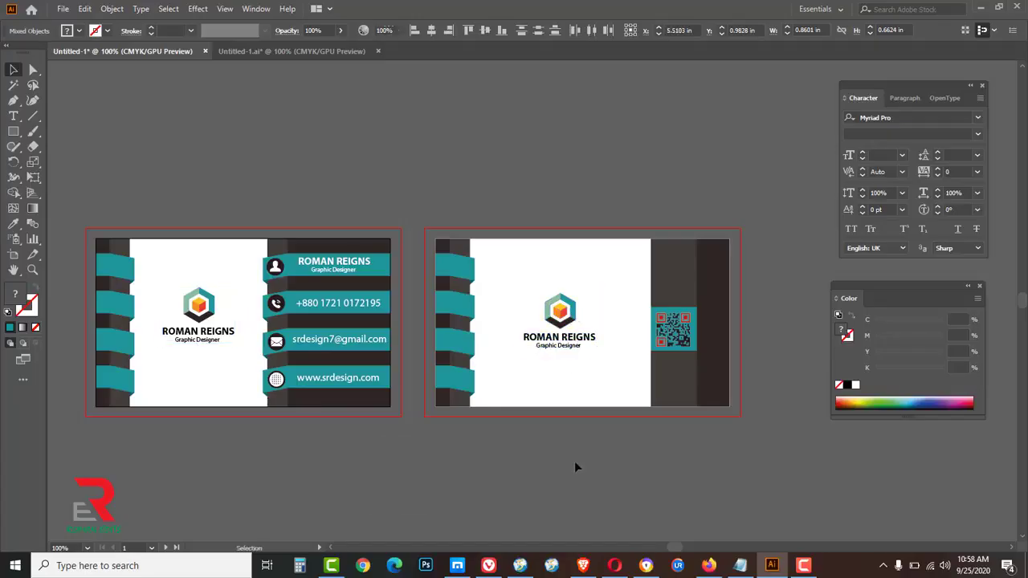
- Hide the interface panels and nudge the back card's ribbon panel left to close the white gap at the artboard edge
key("Tab")
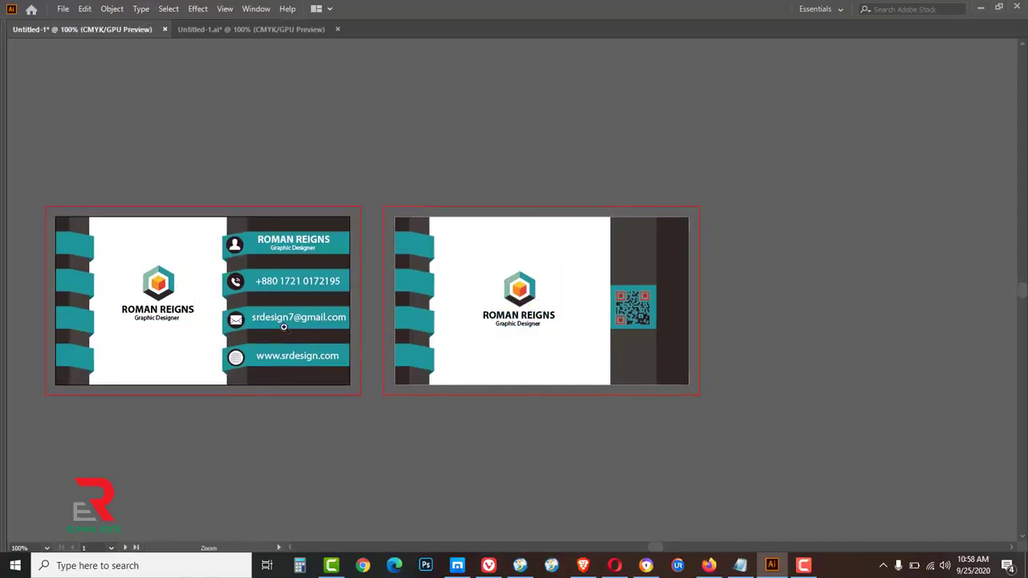
key("ctrl+equal")
left_click_drag(681, 447, 613, 443)
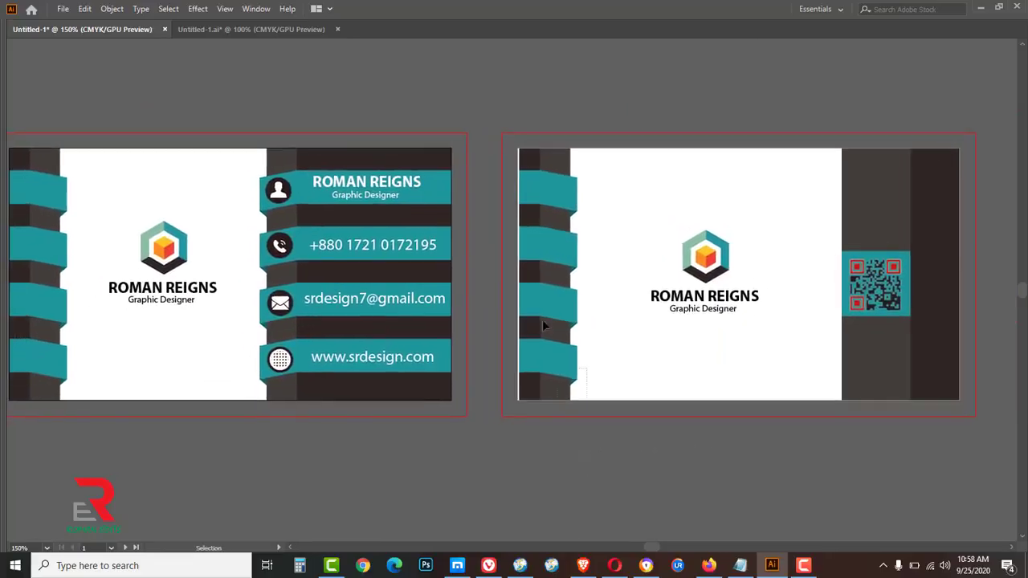
left_click(543, 267)
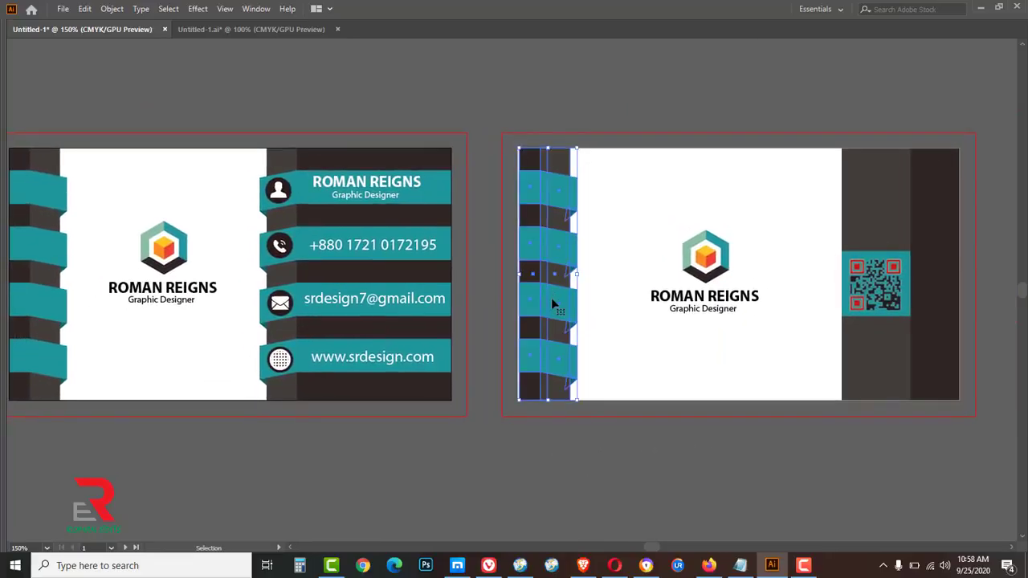
key("Left")
key("Left")
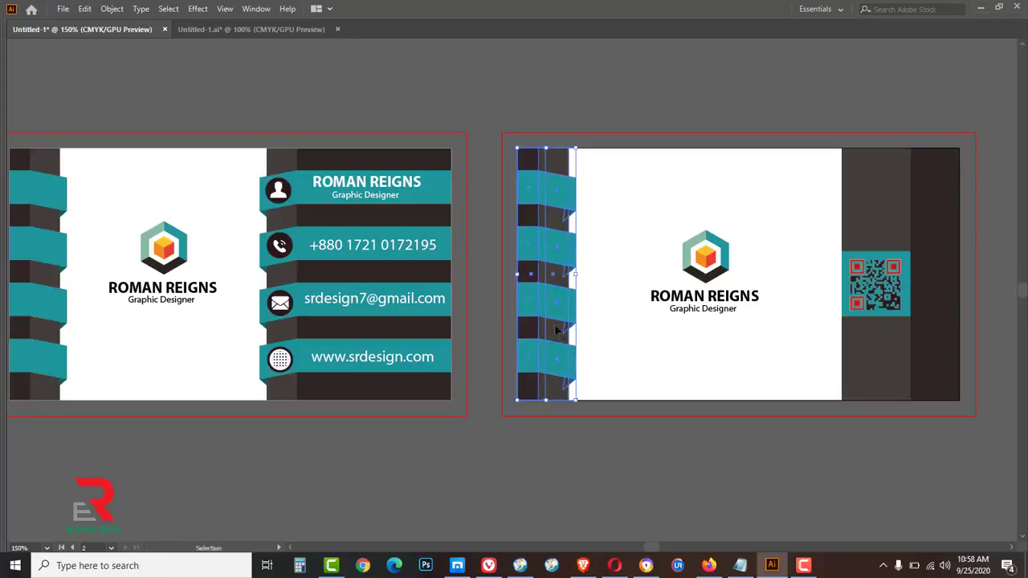
left_click(588, 473)
left_click_drag(504, 474, 517, 473)
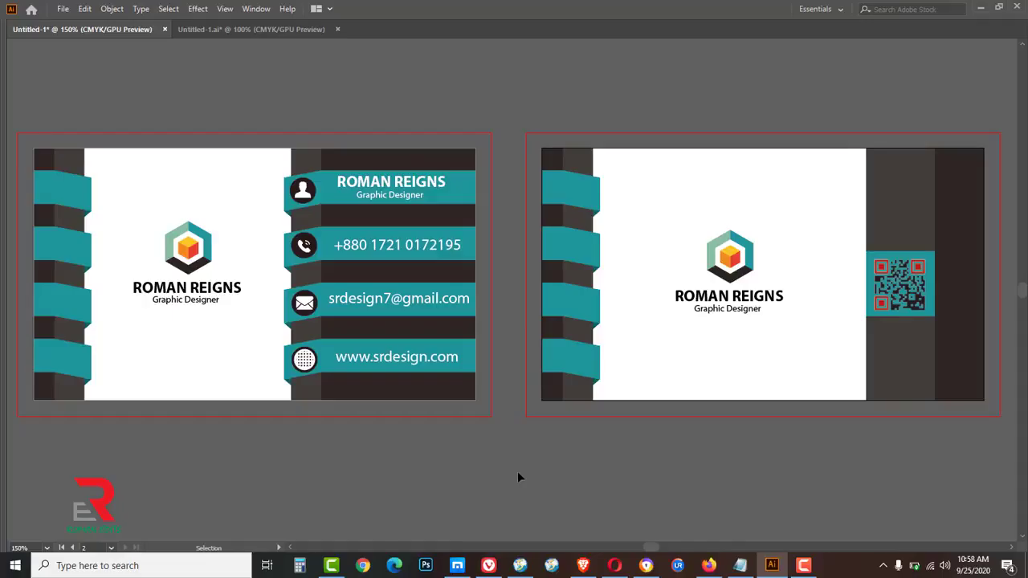